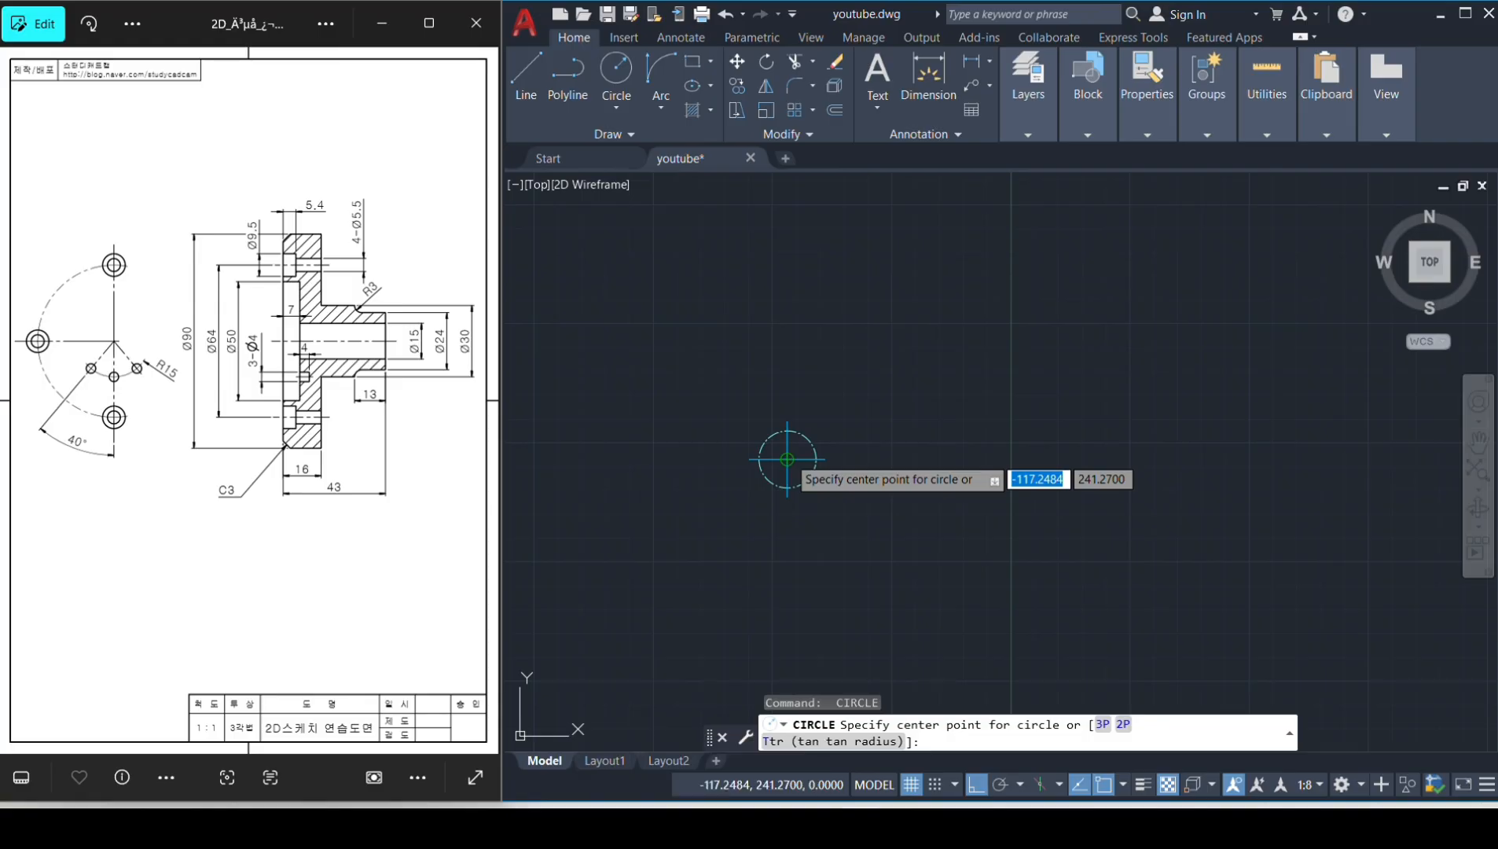
Draw a 64 mm diameter guideline circle concentric with the existing small circle.
{"action": "left_click", "coordinate": [786, 459]}
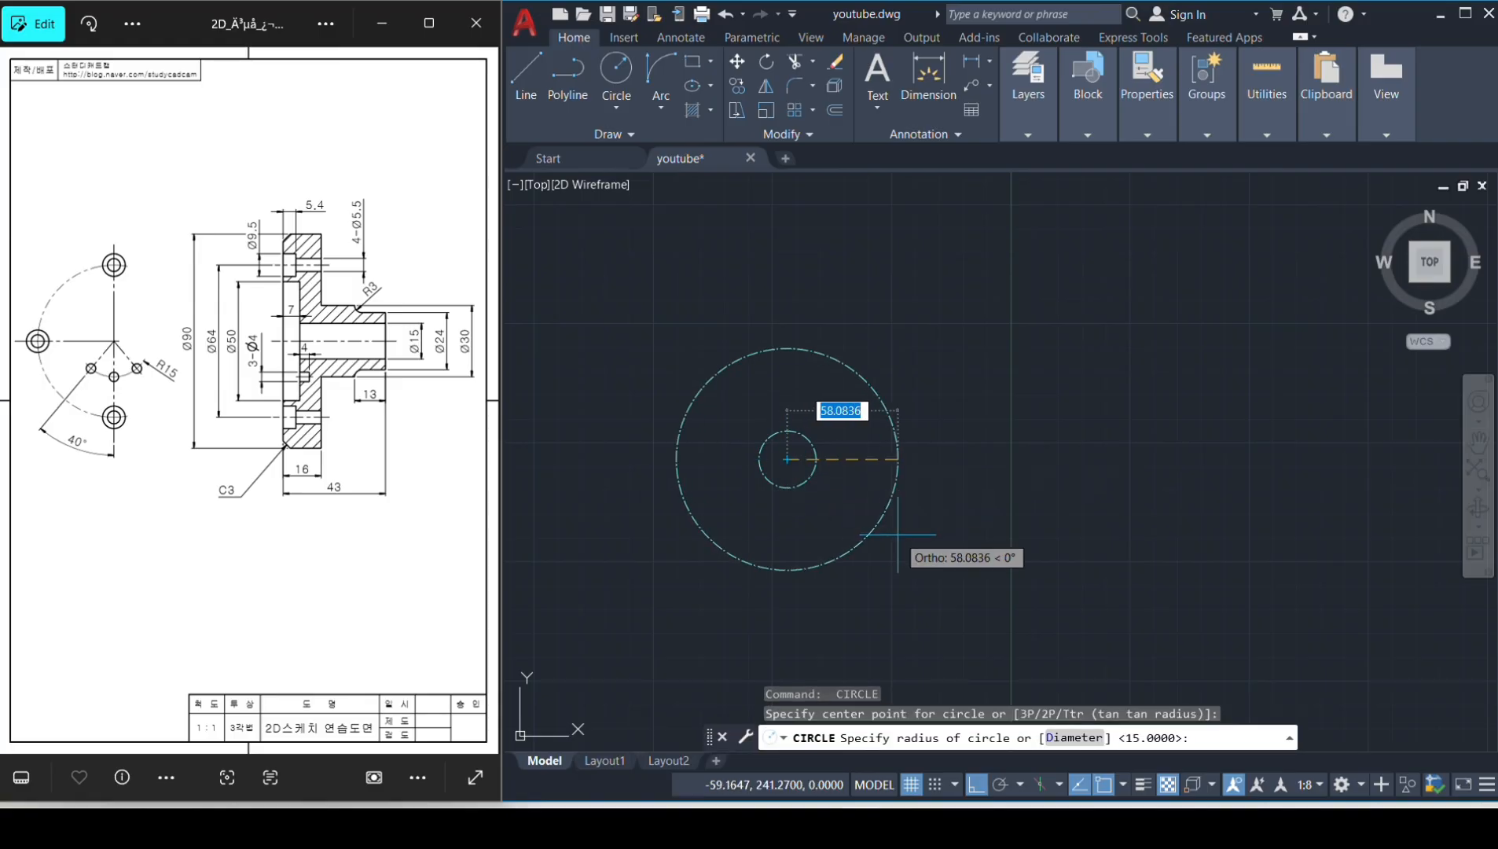
{"action": "type", "text": "d"}
{"action": "key", "text": "Return"}
{"action": "type", "text": "64"}
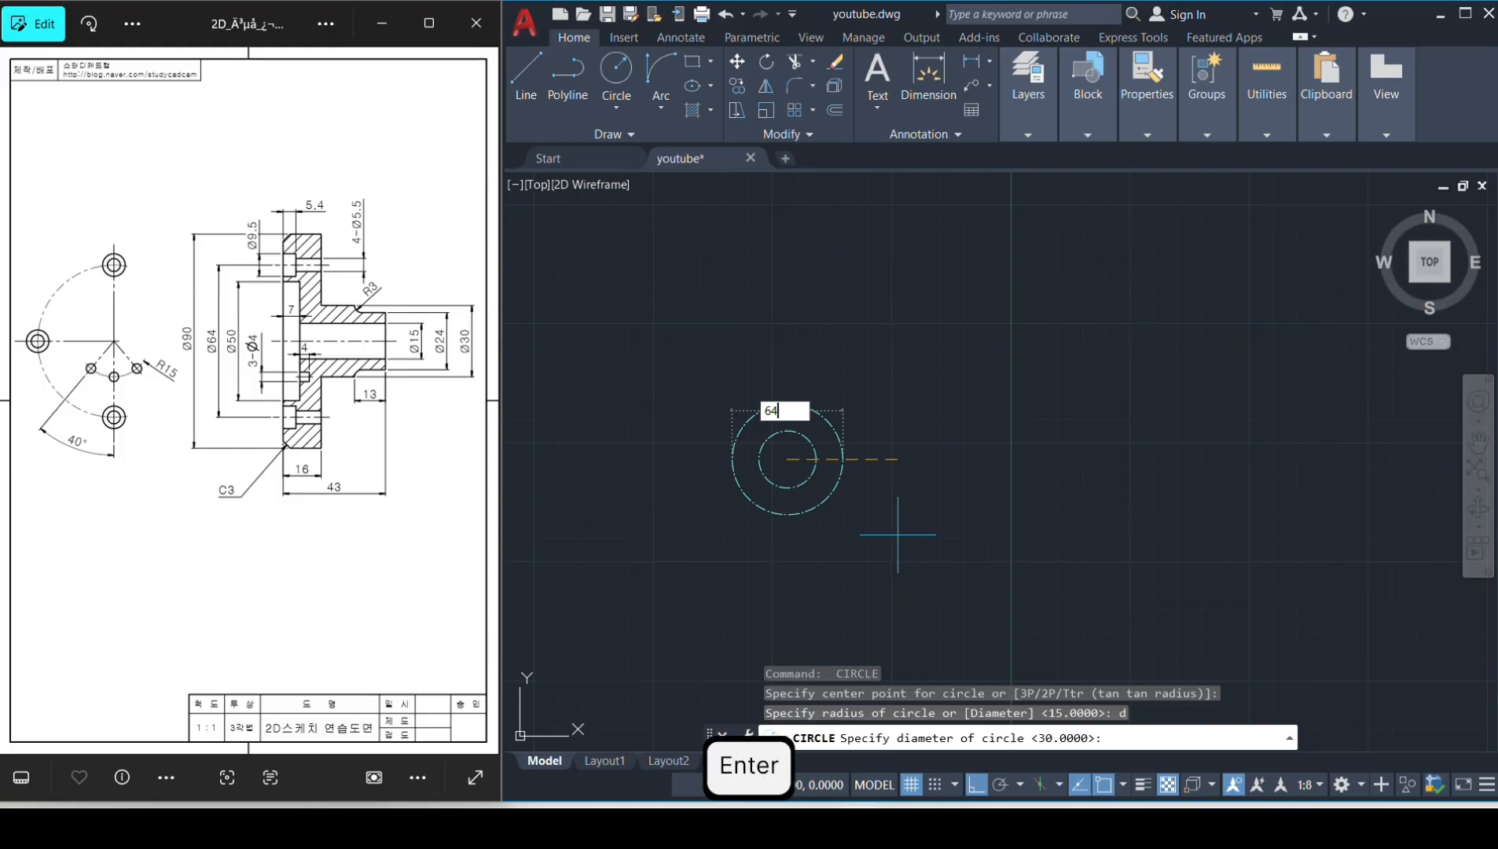
{"action": "key", "text": "Return"}
Draw a vertical centerline in two lines from the circles' center, one upward and one downward, both extending past the 64 mm circle.
{"action": "scroll", "coordinate": [783, 468], "scroll_direction": "up", "scroll_amount": 4}
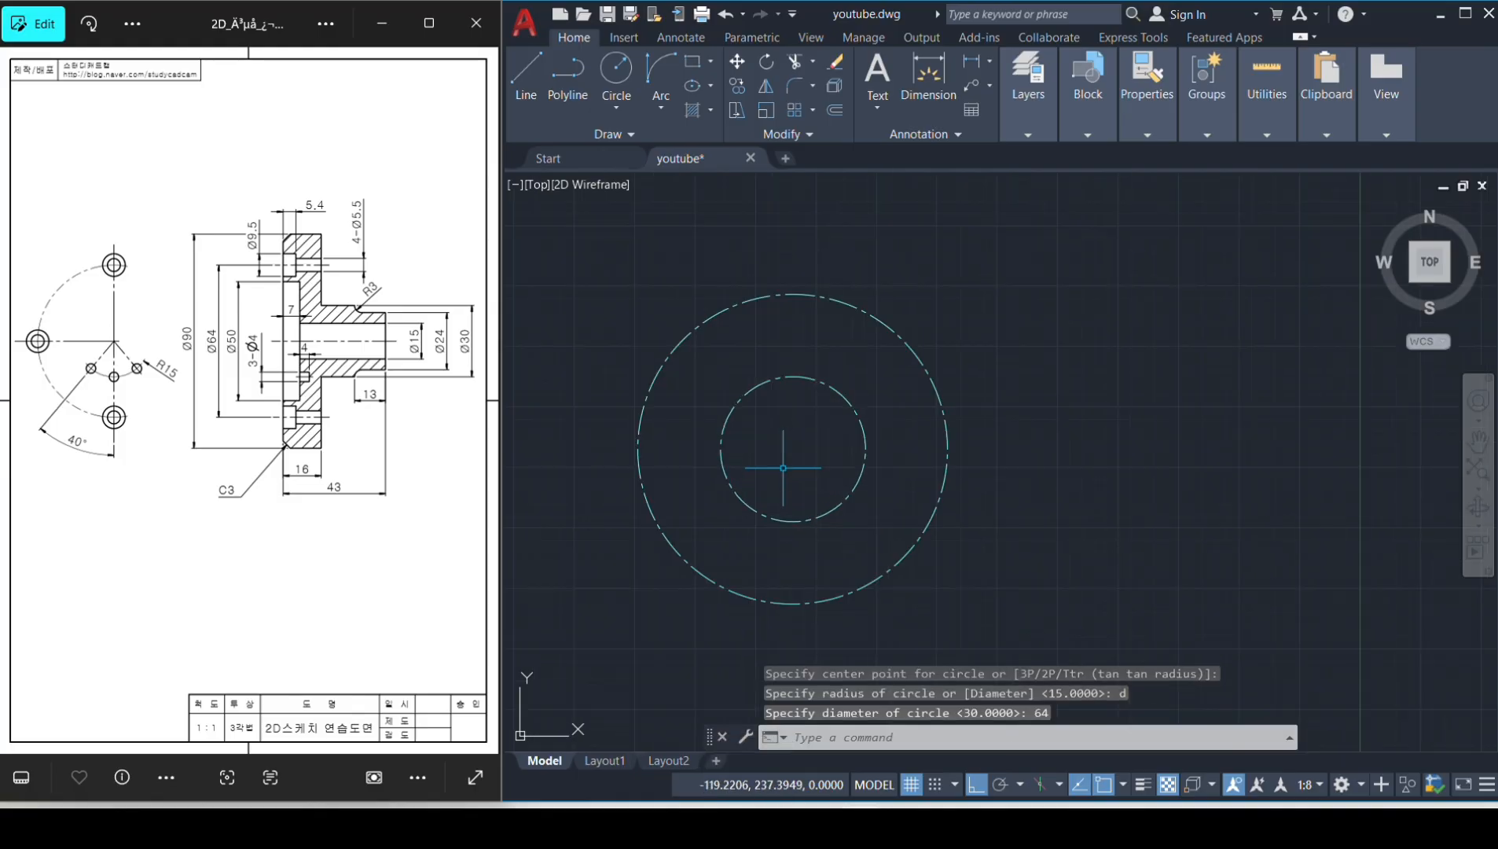
{"action": "type", "text": "l"}
{"action": "key", "text": "space"}
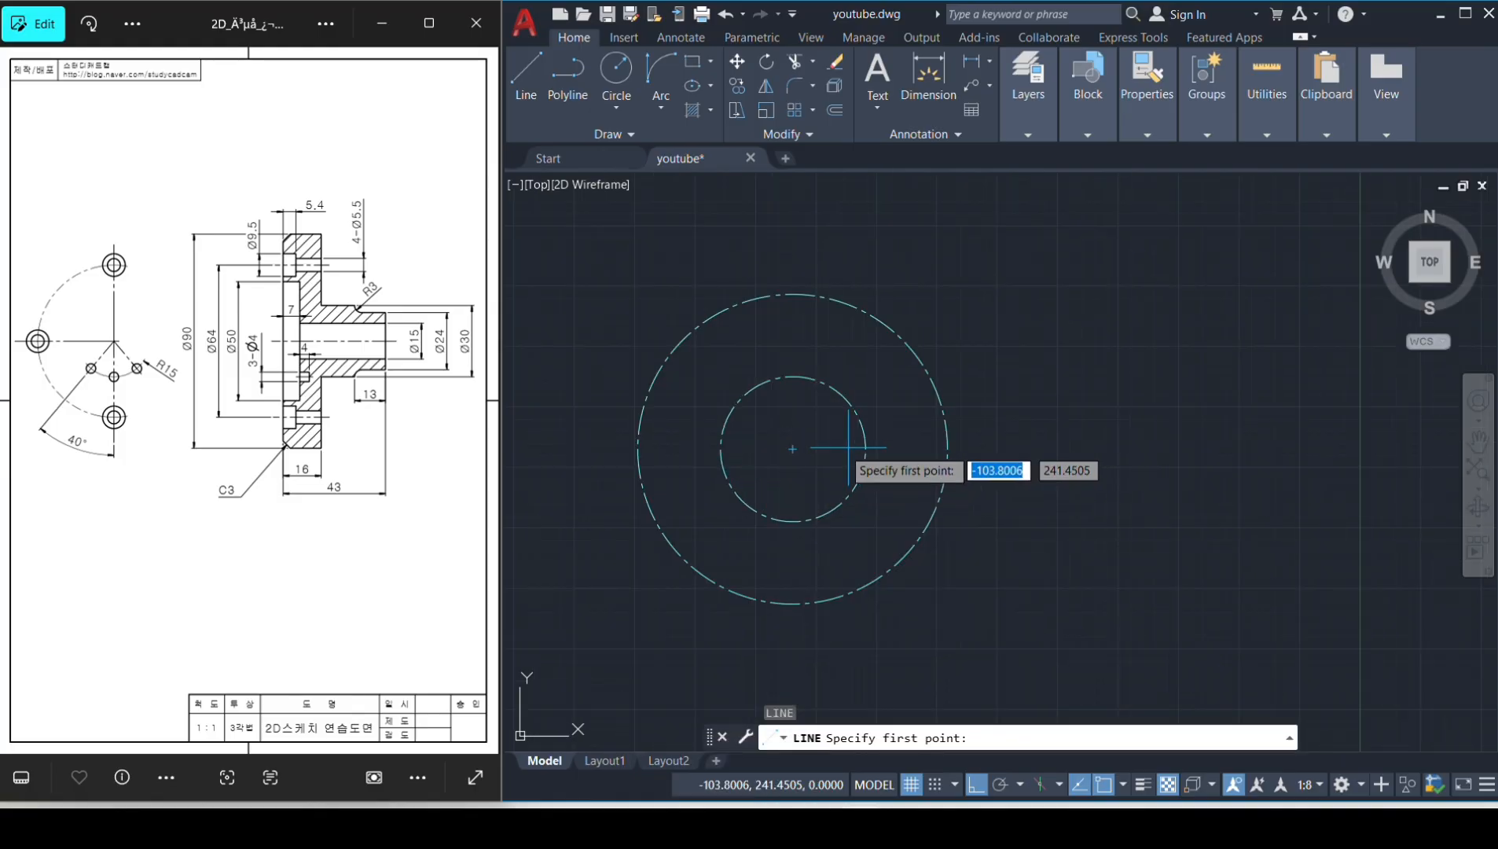
{"action": "left_click", "coordinate": [793, 448]}
{"action": "left_click", "coordinate": [793, 230]}
{"action": "key", "text": "space"}
{"action": "key", "text": "space"}
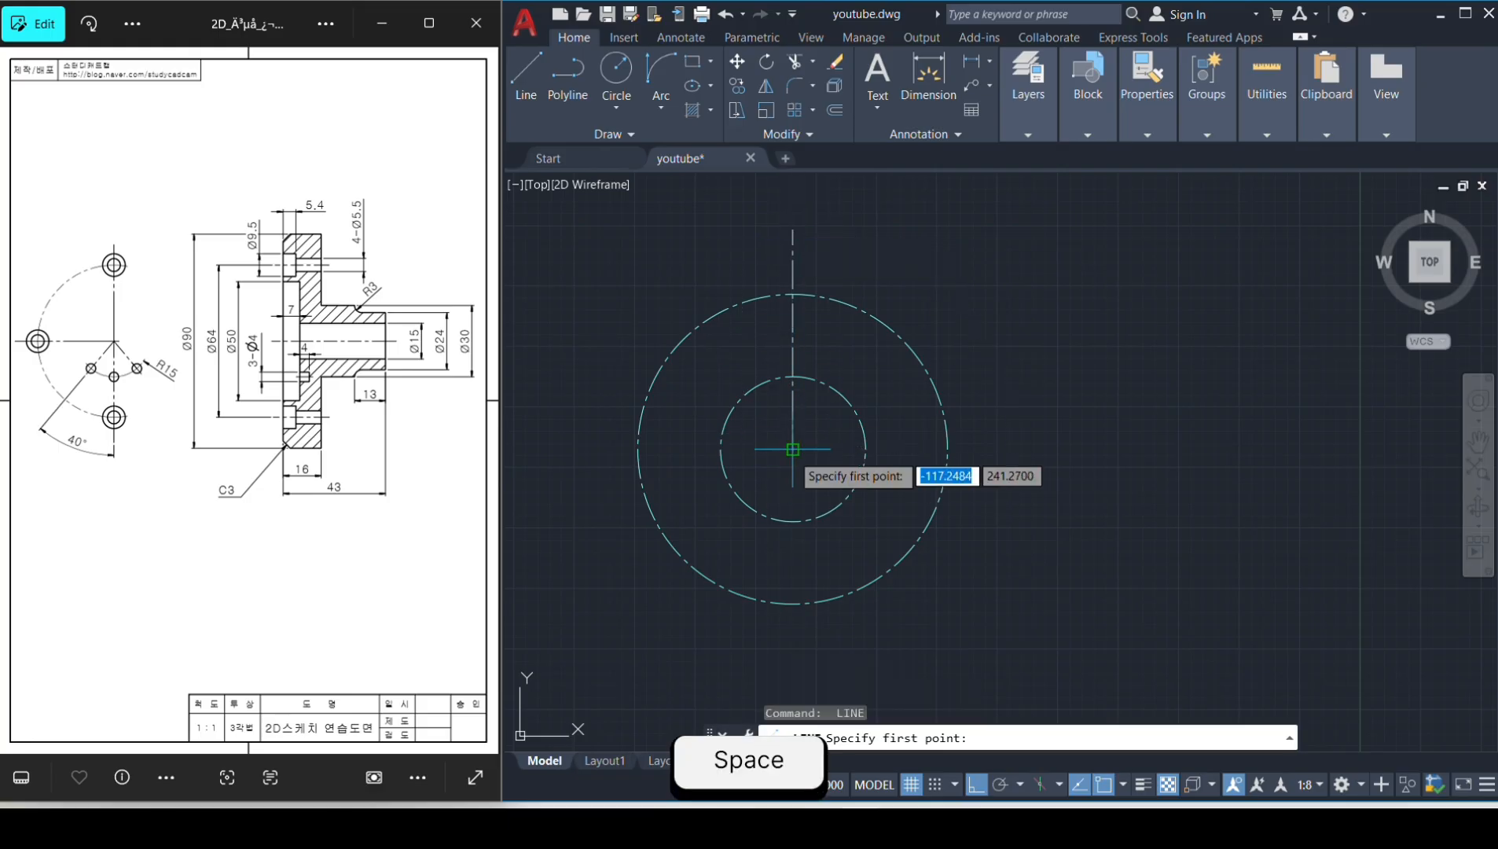
{"action": "left_click", "coordinate": [792, 448]}
{"action": "left_click", "coordinate": [771, 672]}
{"action": "key", "text": "space"}
Draw a horizontal centerline from the circles' center, slightly past the 64 mm circle to the left and far beyond it to the right.
{"action": "key", "text": "space"}
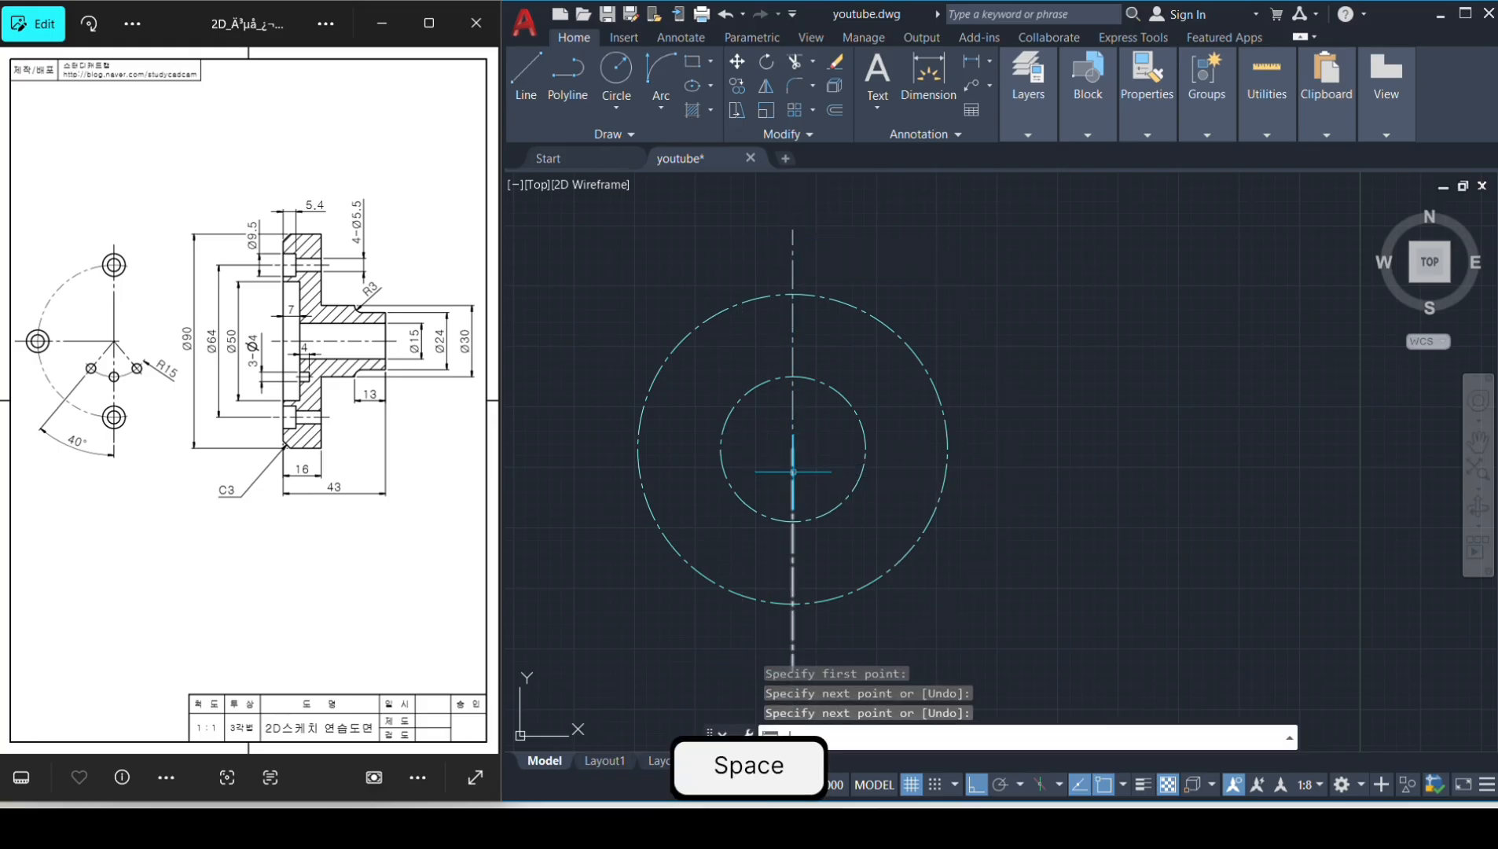
{"action": "left_click", "coordinate": [793, 456]}
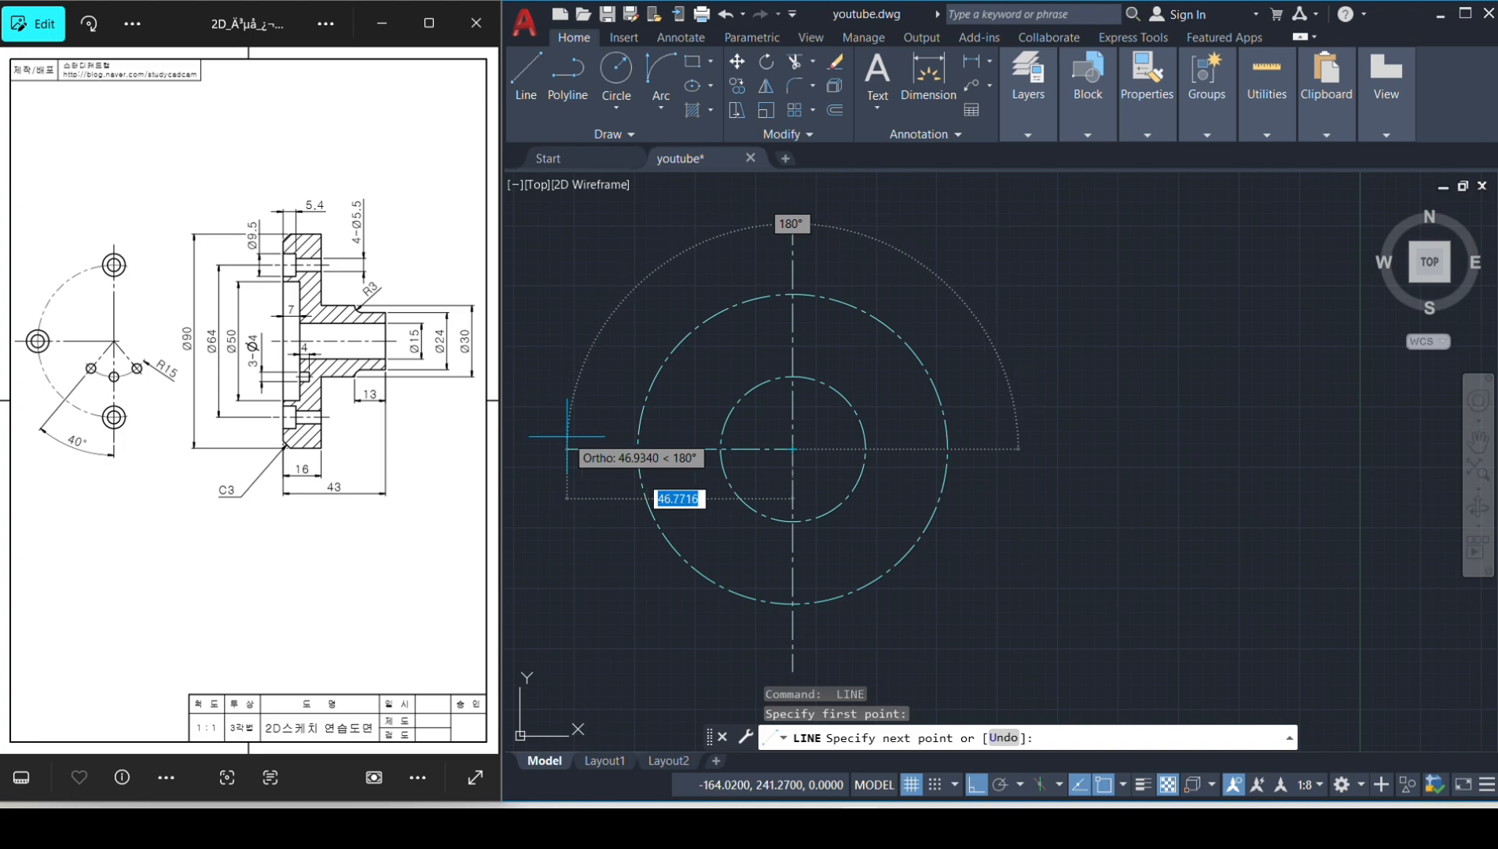
{"action": "key", "text": "space"}
{"action": "left_click", "coordinate": [601, 449]}
{"action": "key", "text": "space"}
{"action": "key", "text": "space"}
{"action": "left_click", "coordinate": [793, 449]}
{"action": "scroll", "coordinate": [791, 464], "scroll_direction": "down", "scroll_amount": 4}
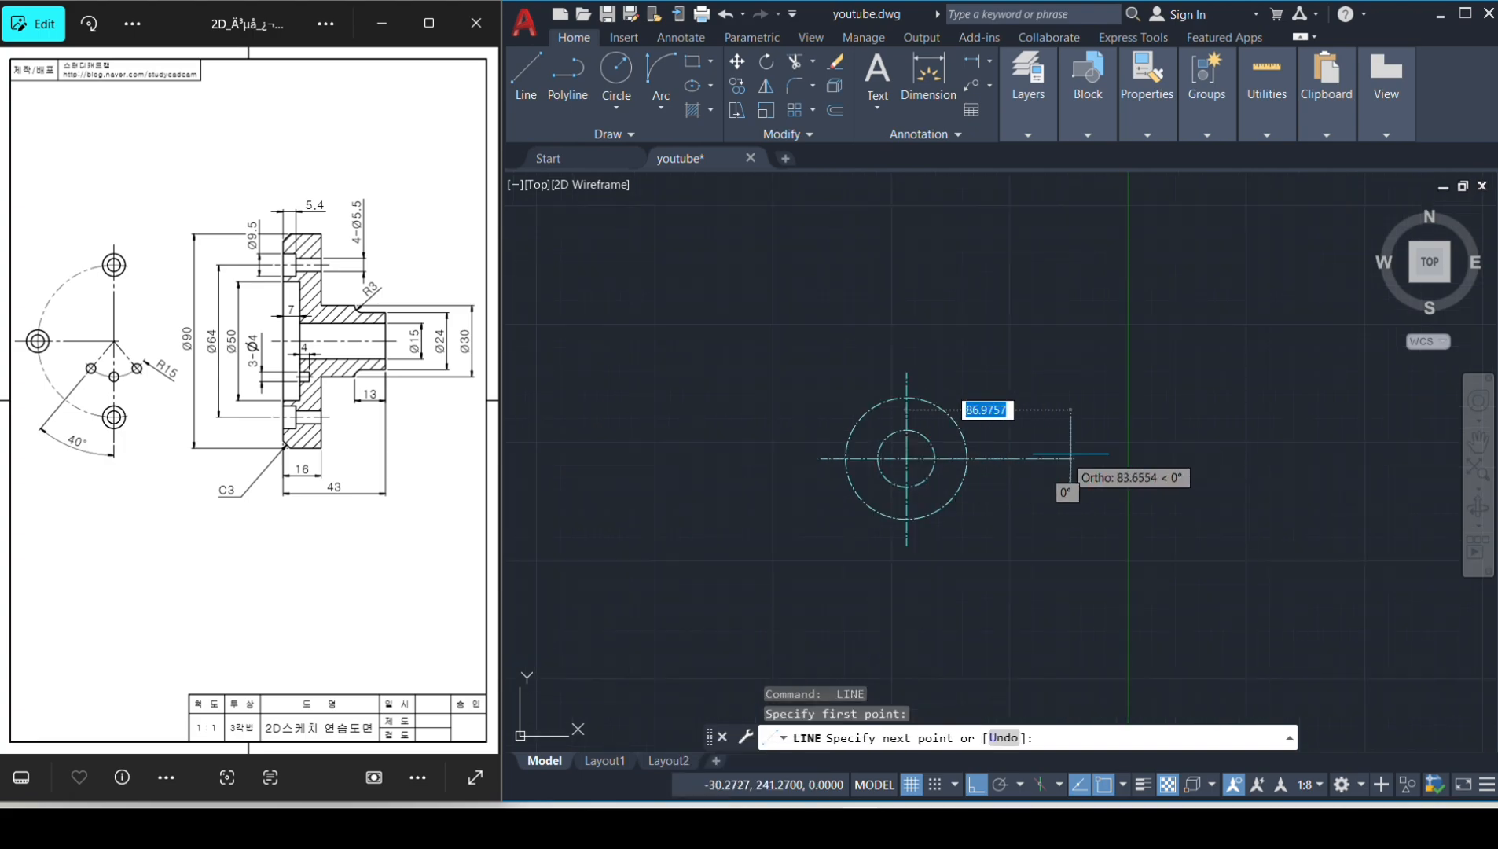
{"action": "left_click", "coordinate": [1156, 449]}
{"action": "key", "text": "space"}
Turn on polar tracking and draw a guideline about 42 mm long at 310° from the circles' center.
{"action": "scroll", "coordinate": [982, 503], "scroll_direction": "up", "scroll_amount": 4}
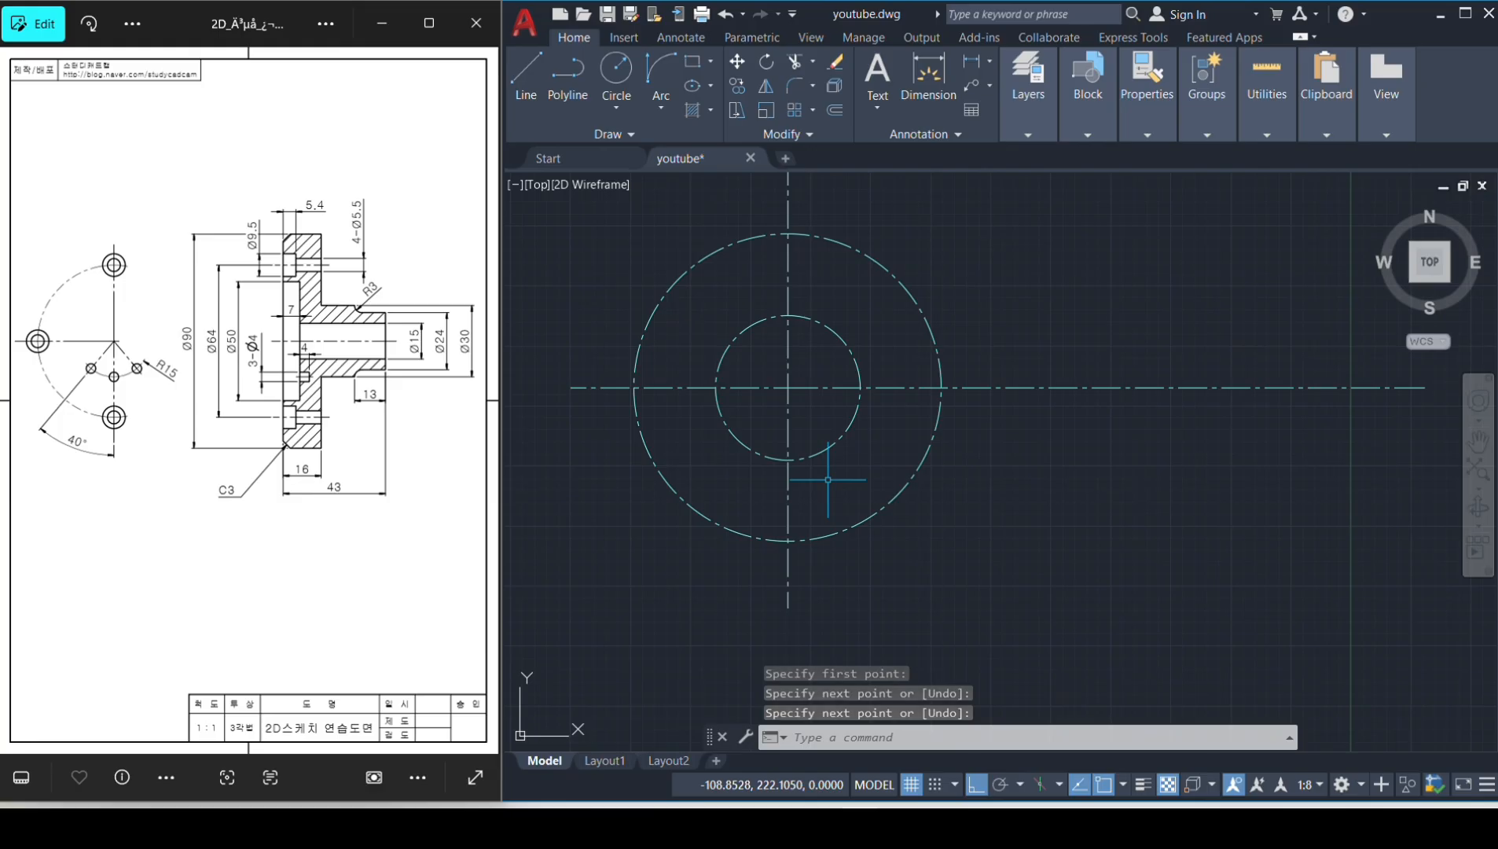
{"action": "left_click", "coordinate": [999, 784]}
{"action": "left_click", "coordinate": [1019, 784]}
{"action": "left_click", "coordinate": [1029, 687]}
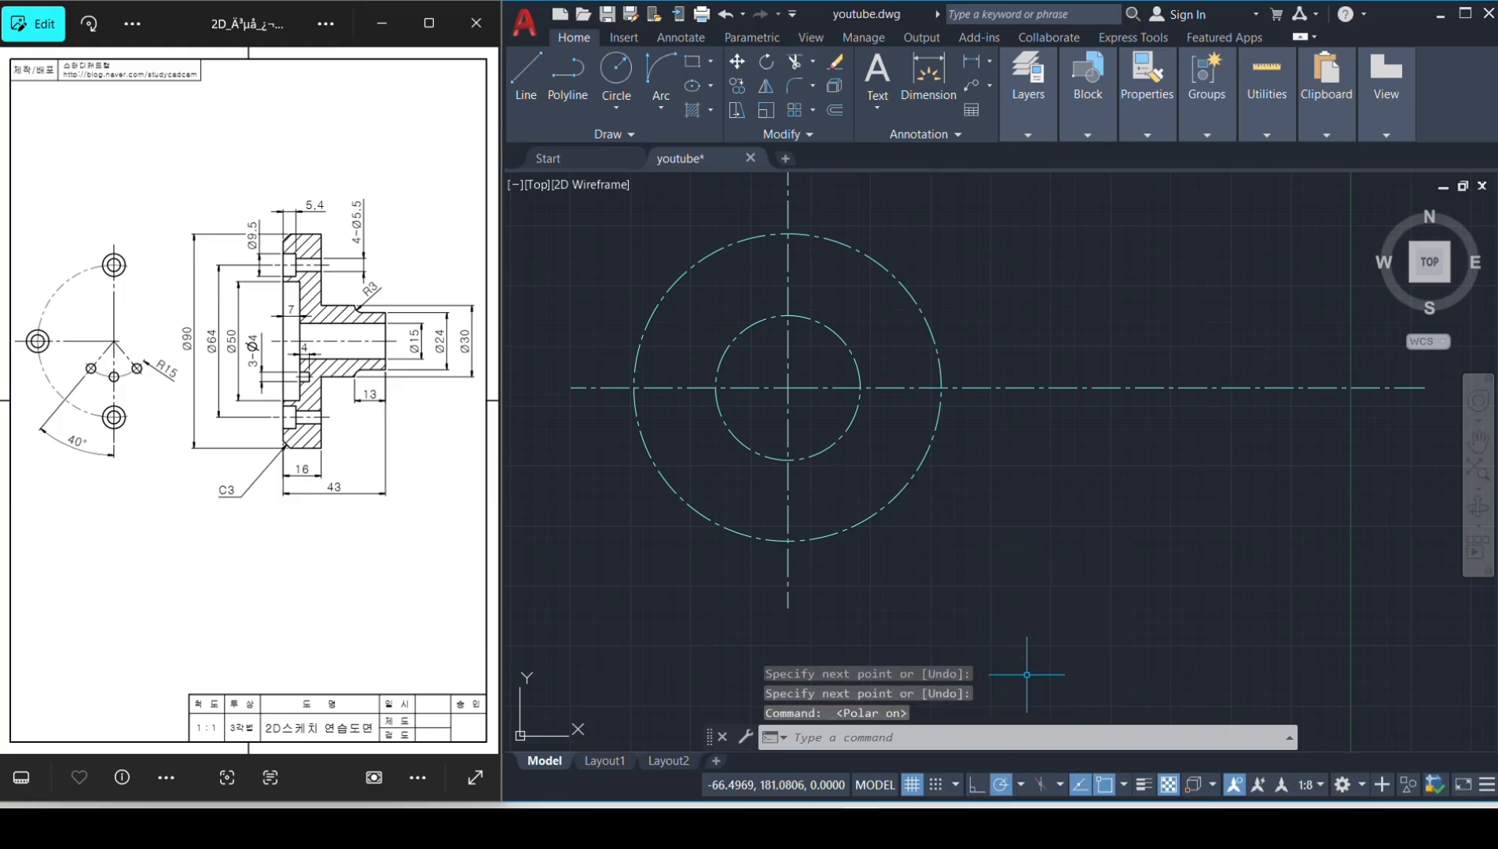
{"action": "key", "text": "l"}
{"action": "key", "text": "space"}
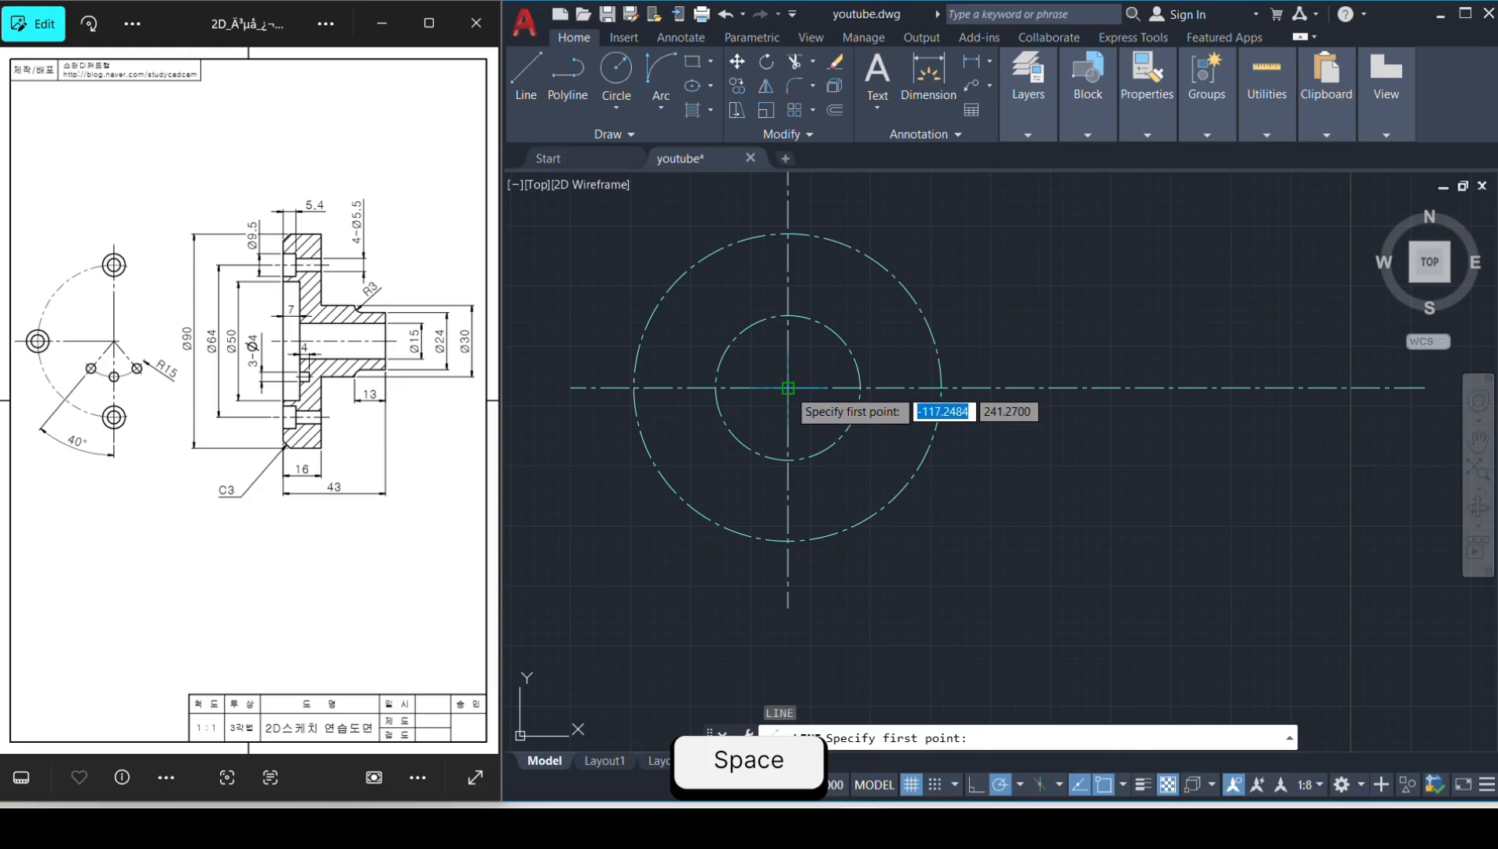
{"action": "left_click", "coordinate": [787, 387]}
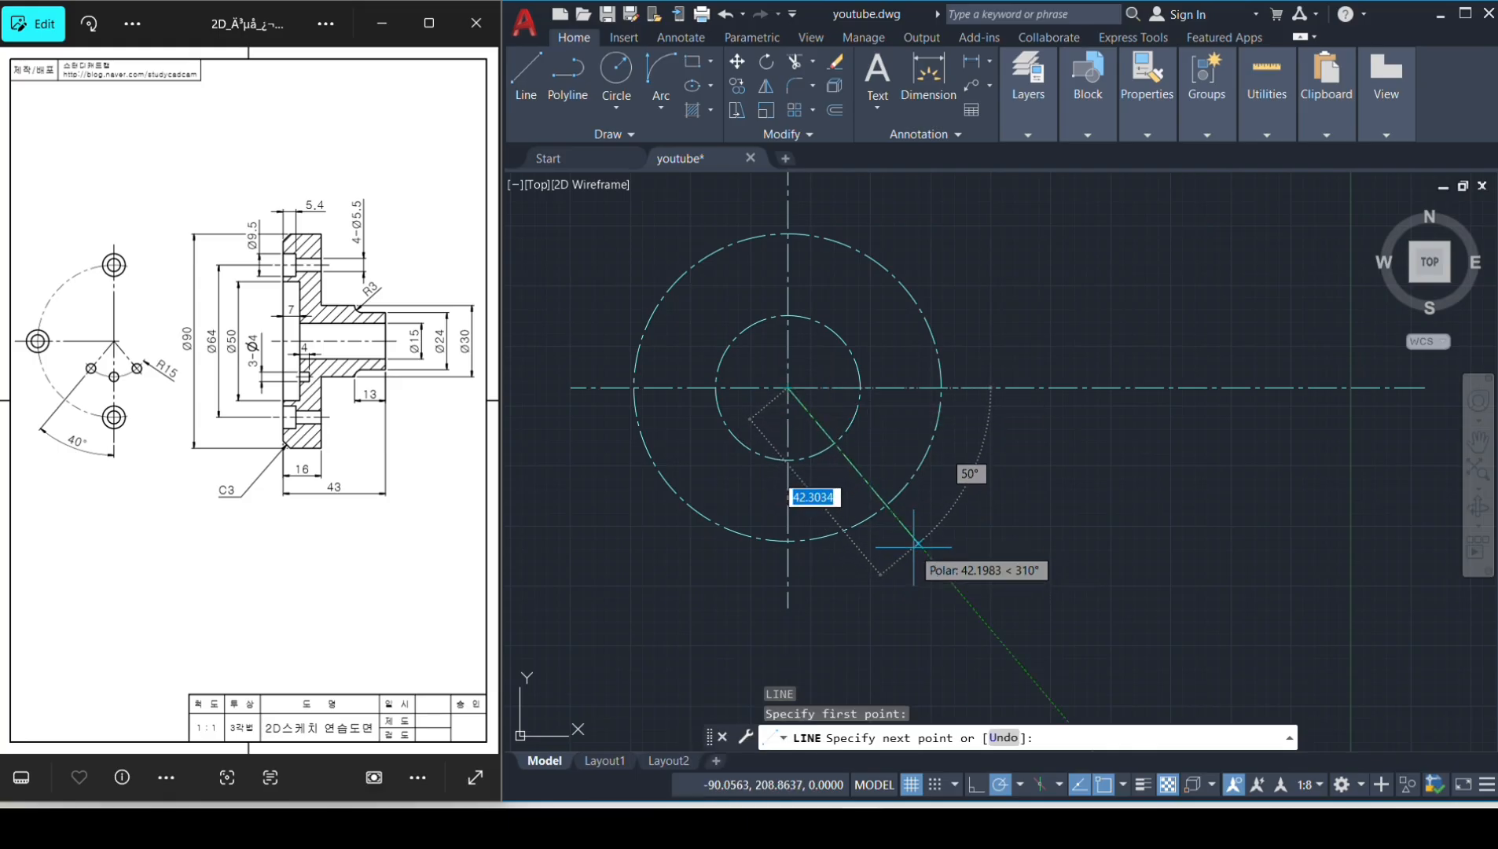
{"action": "left_click", "coordinate": [914, 544]}
{"action": "key", "text": "space"}
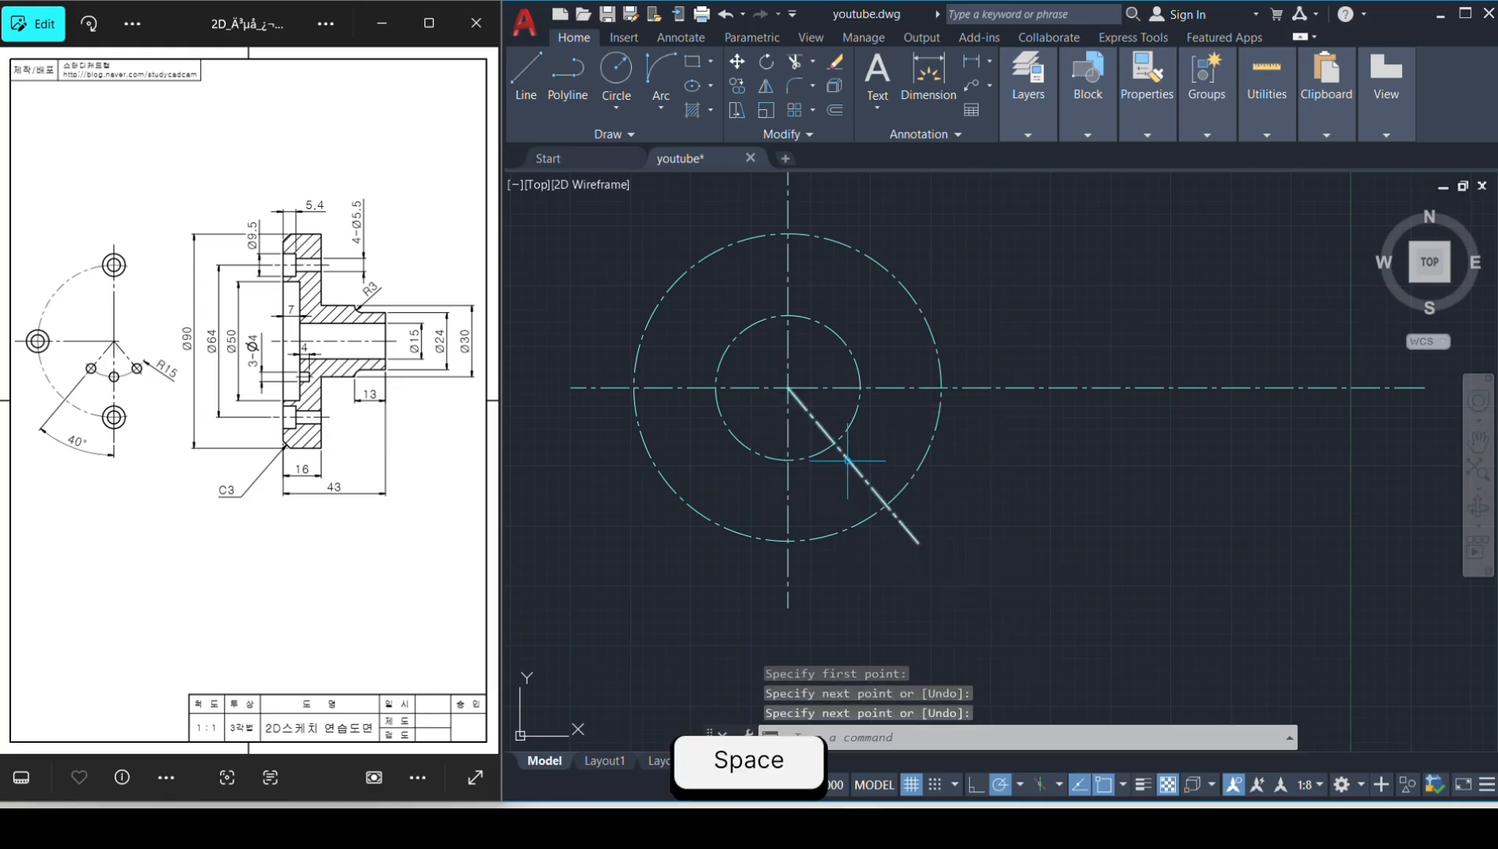
Mirror the angled guideline about the vertical centerline, keeping the original, and turn ortho mode on.
{"action": "left_click", "coordinate": [839, 468]}
{"action": "left_click", "coordinate": [837, 469]}
{"action": "type", "text": "mi"}
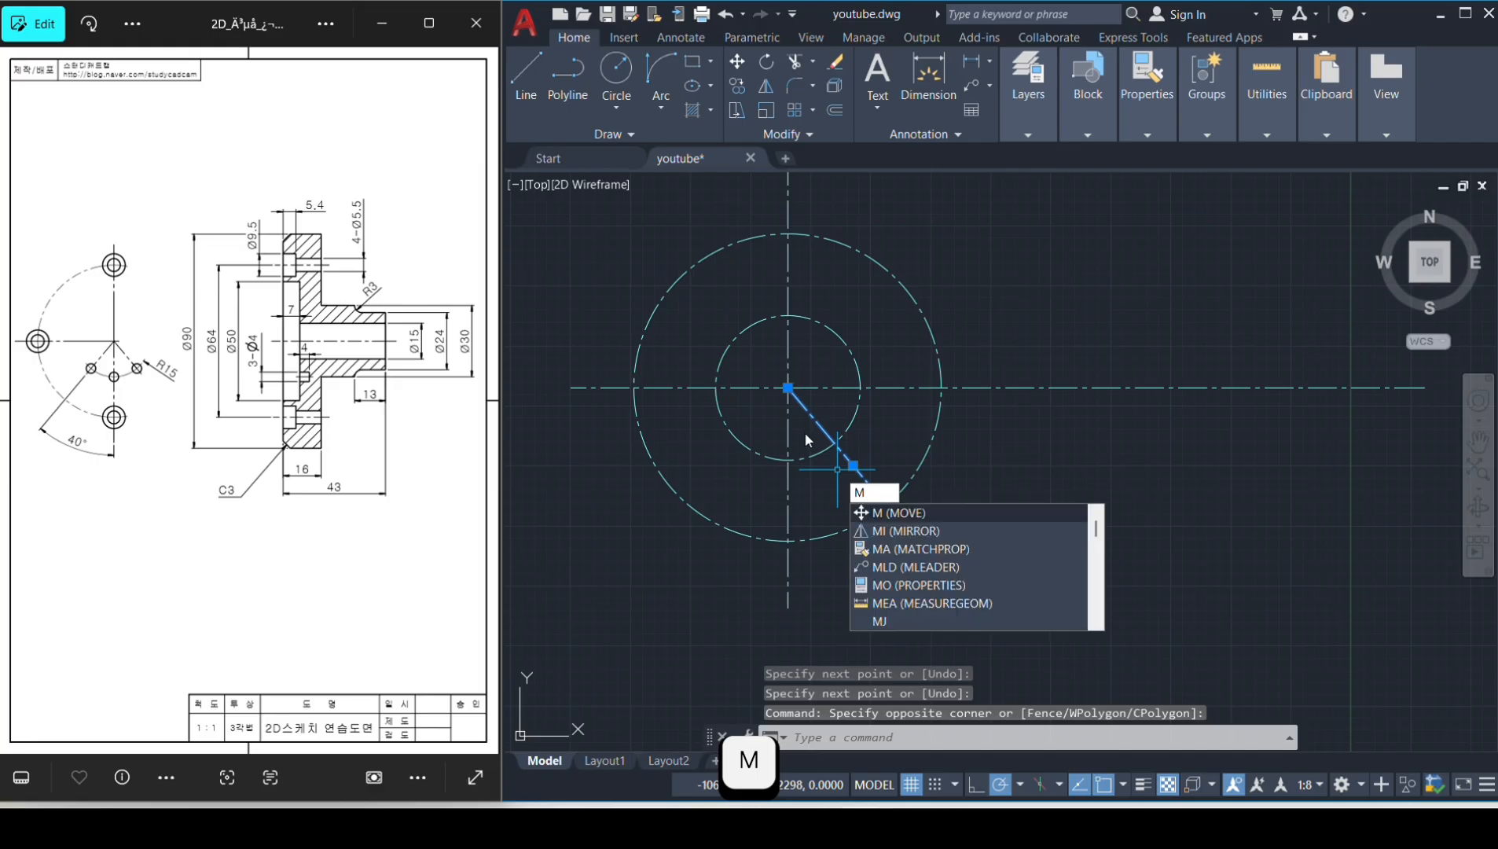
{"action": "key", "text": "space"}
{"action": "left_click", "coordinate": [787, 541]}
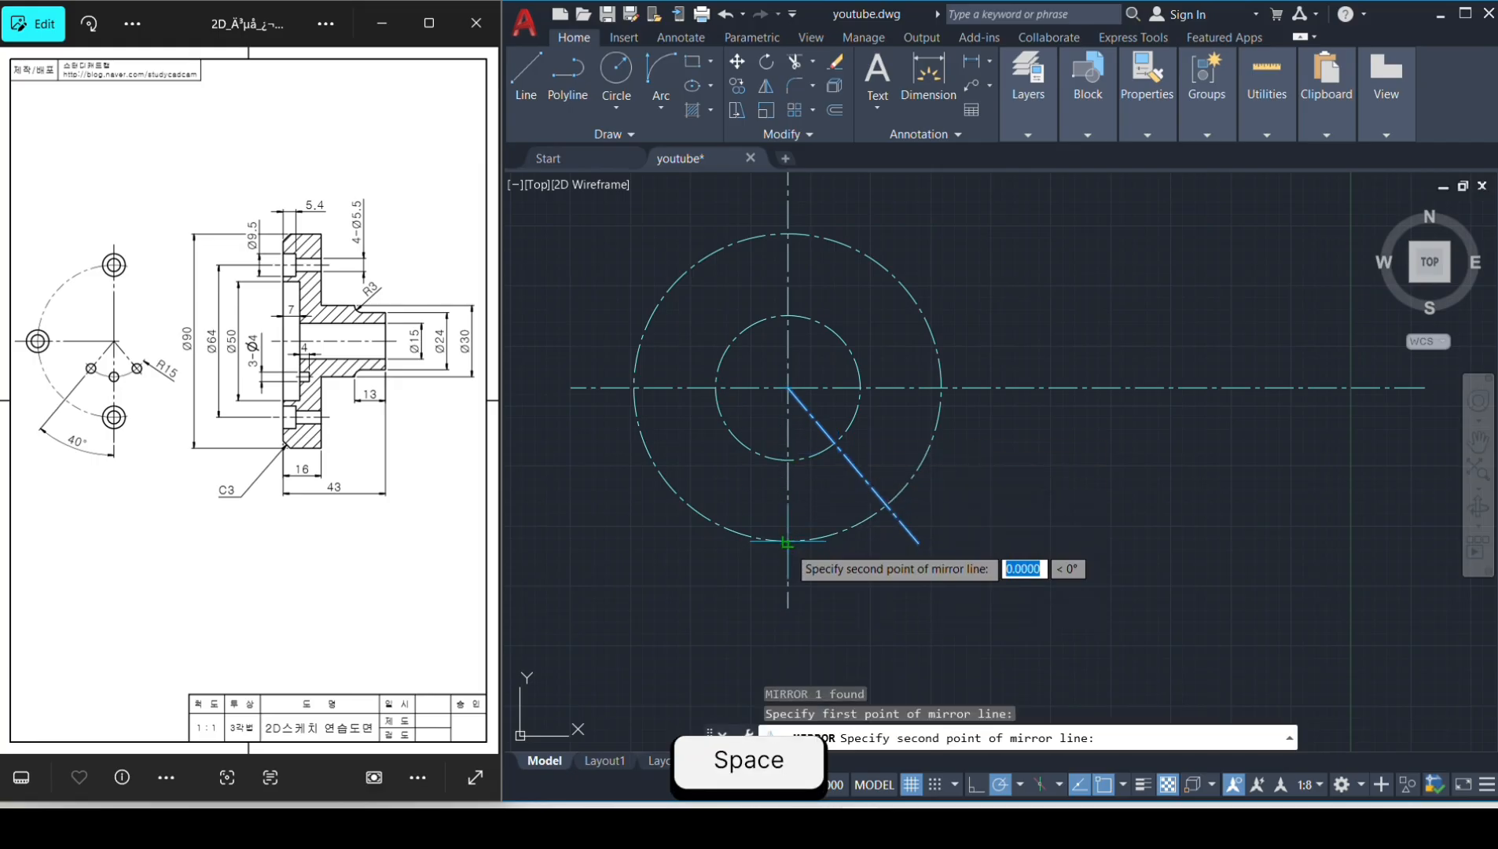
{"action": "left_click", "coordinate": [788, 642]}
{"action": "key", "text": "space"}
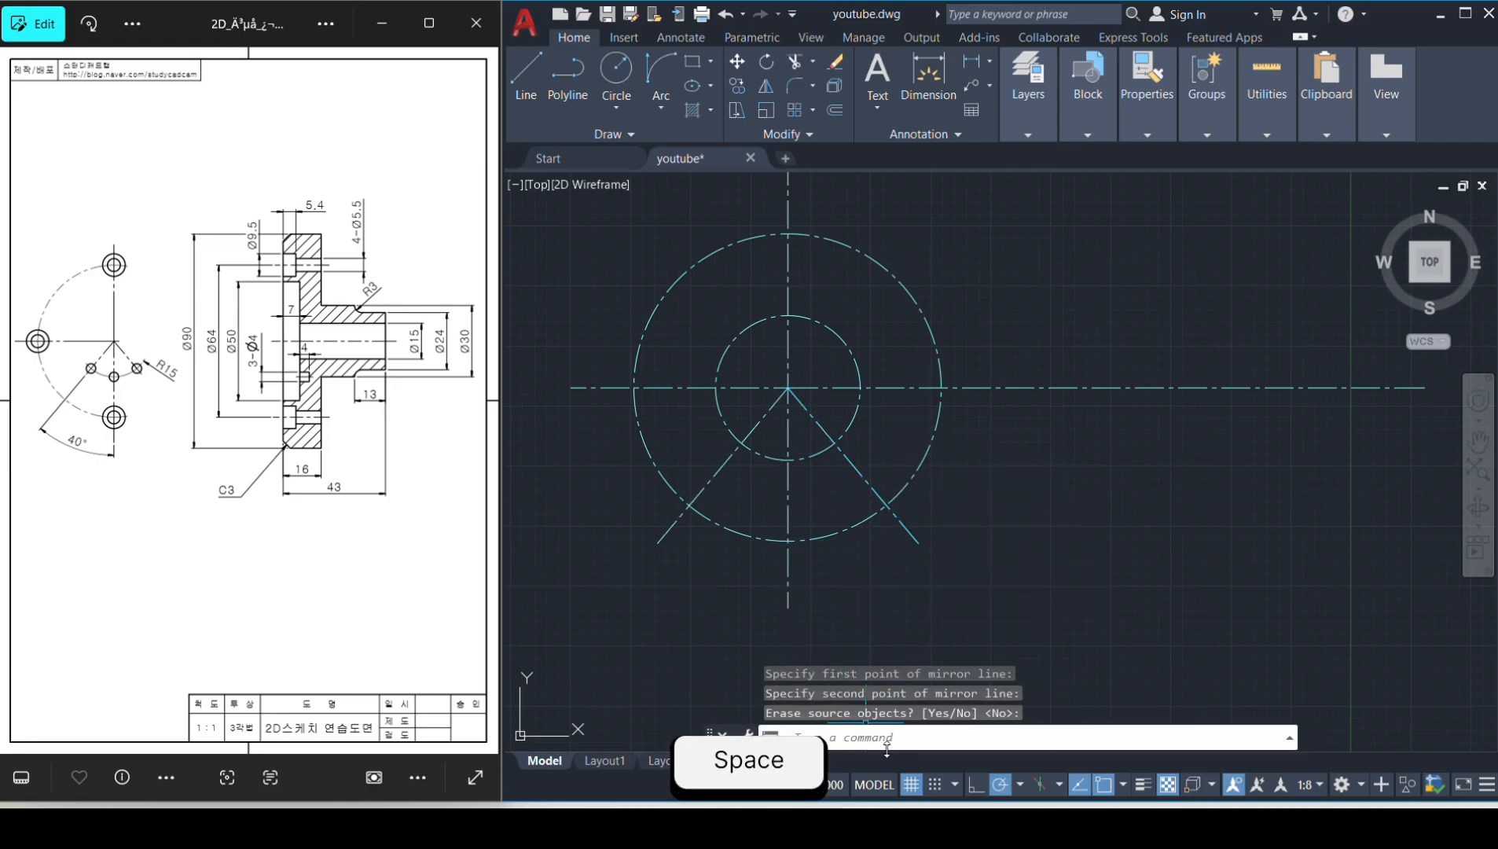
{"action": "left_click", "coordinate": [975, 784]}
{"action": "scroll", "coordinate": [751, 434], "scroll_direction": "up", "scroll_amount": 2}
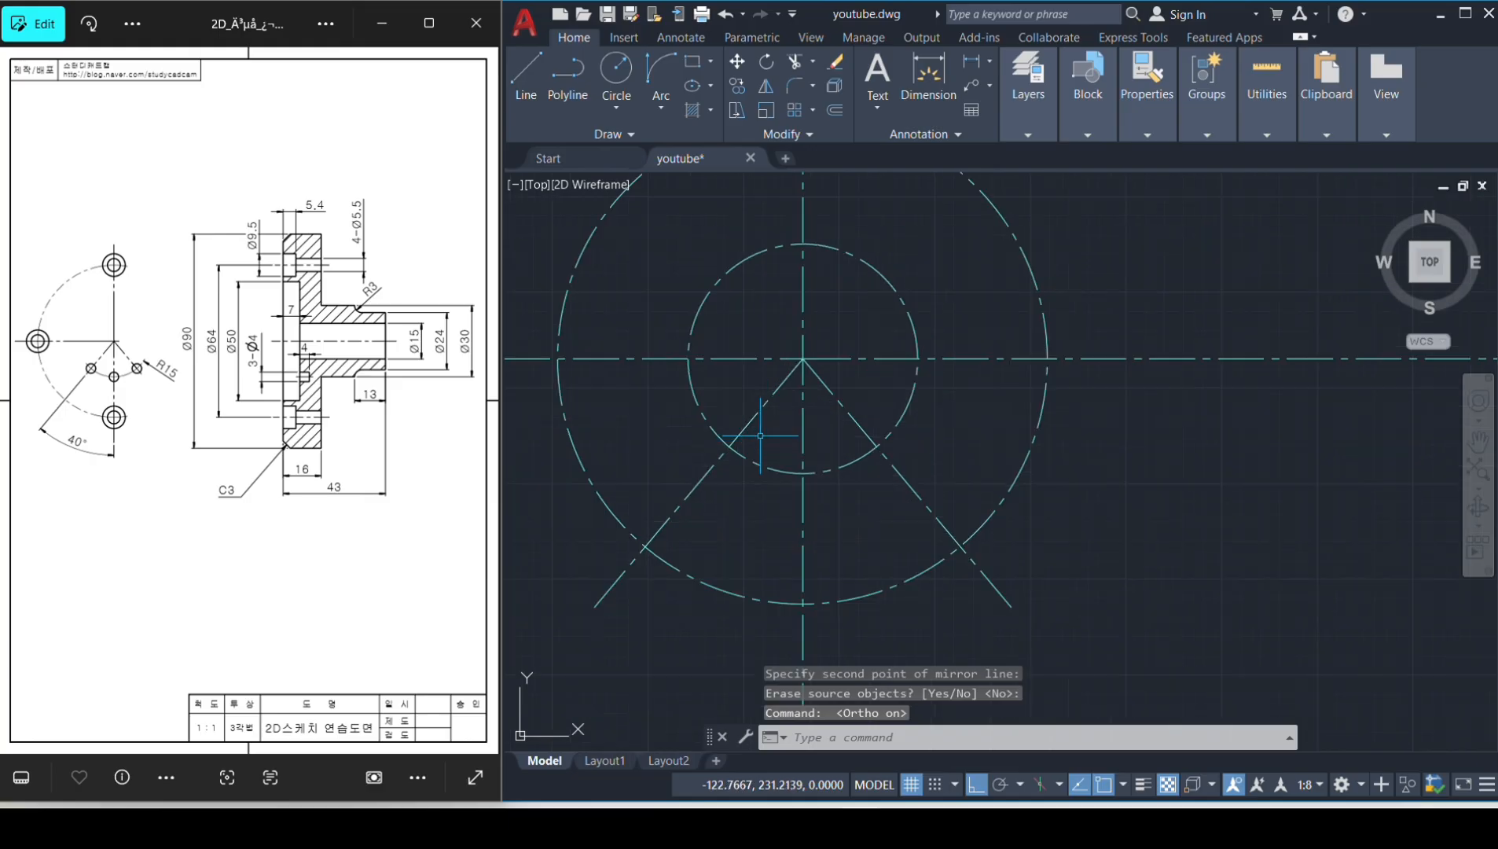
{"action": "type", "text": "c"}
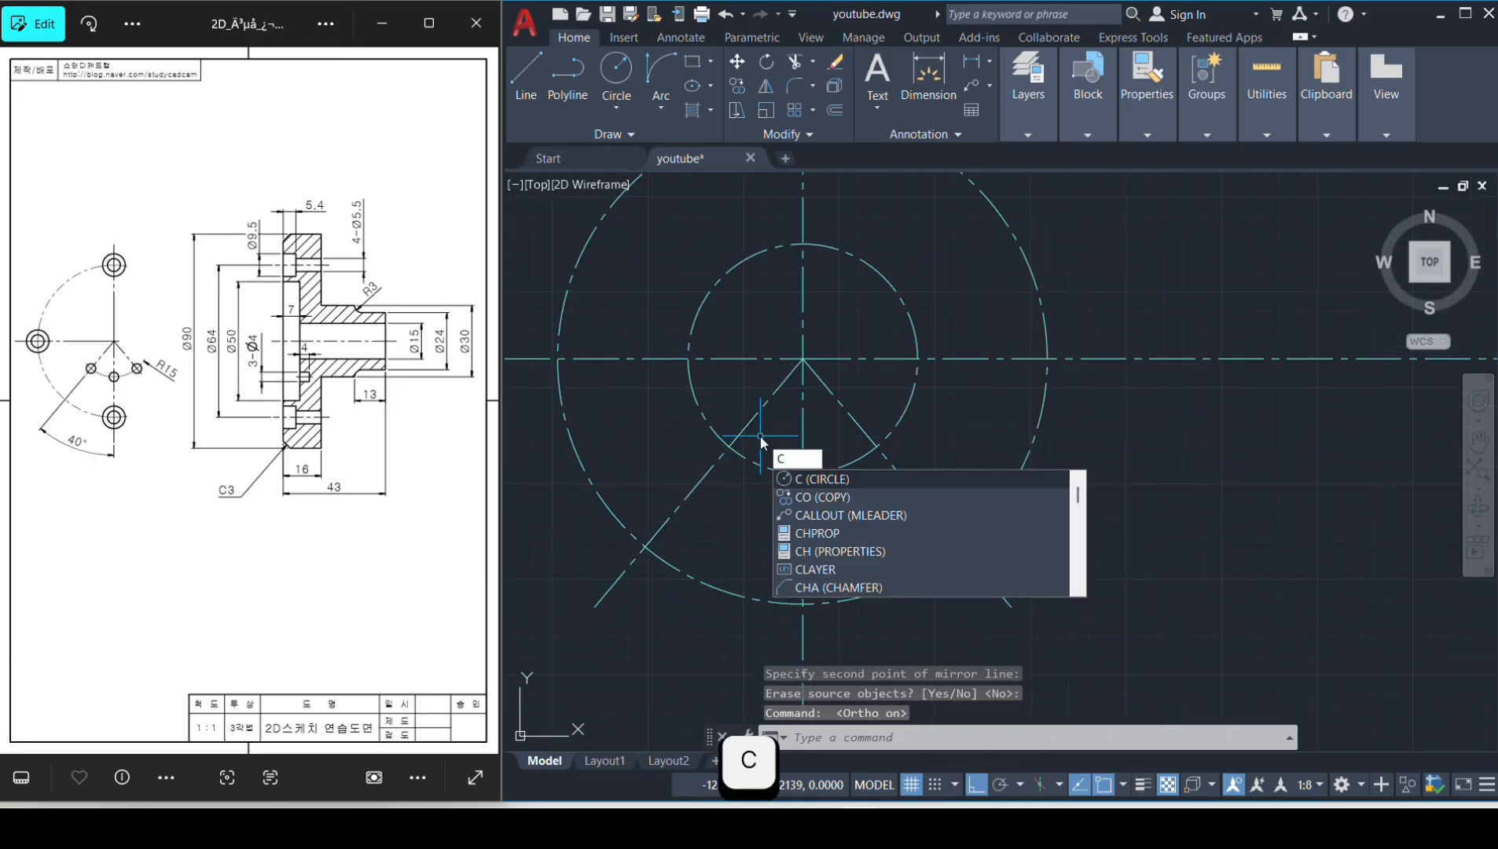
{"action": "key", "text": "space"}
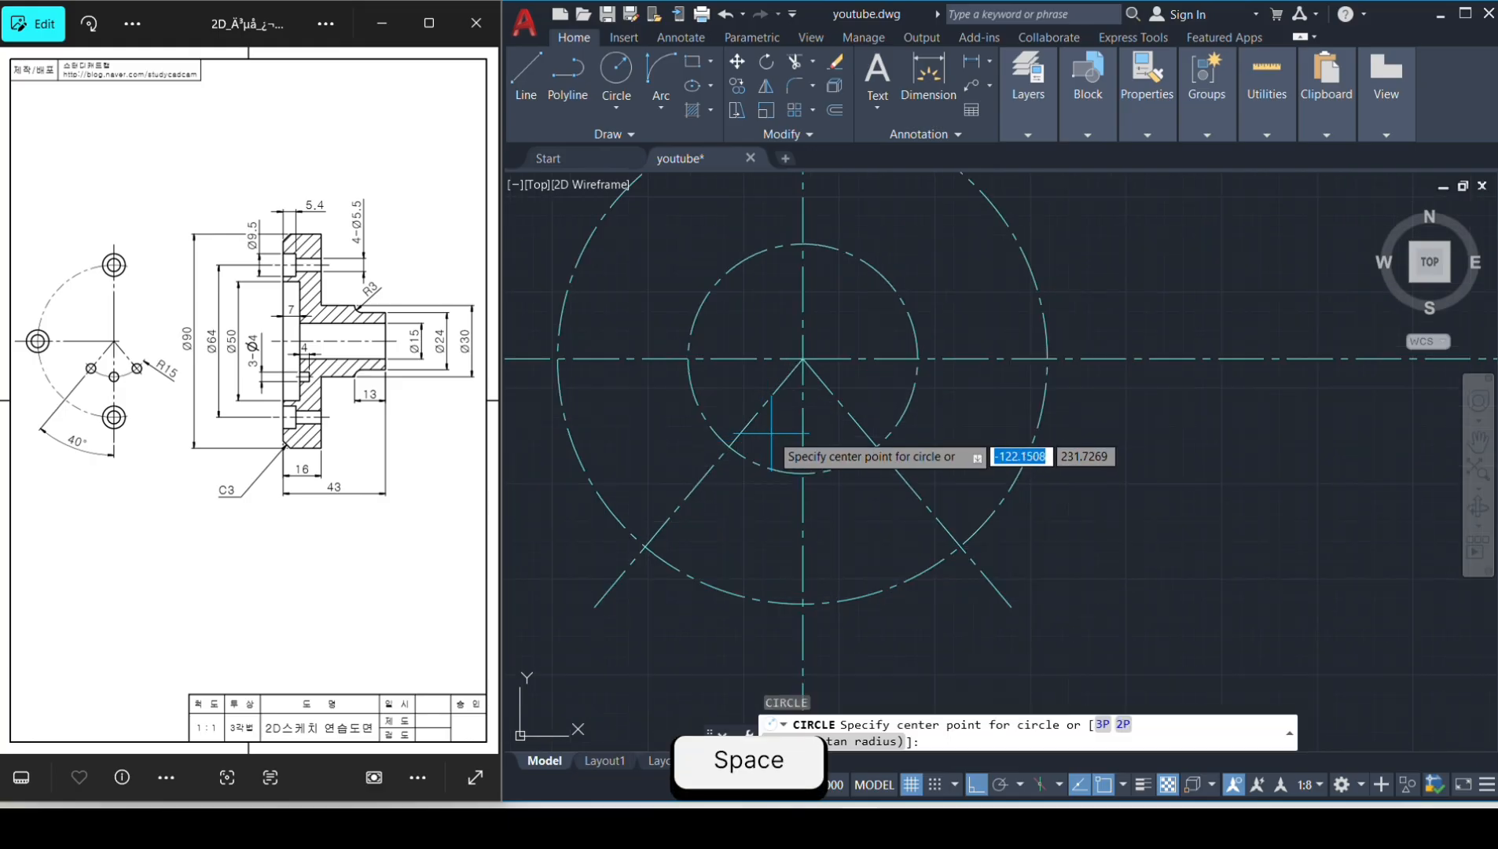
{"action": "left_click", "coordinate": [802, 473]}
{"action": "key", "text": "Escape"}
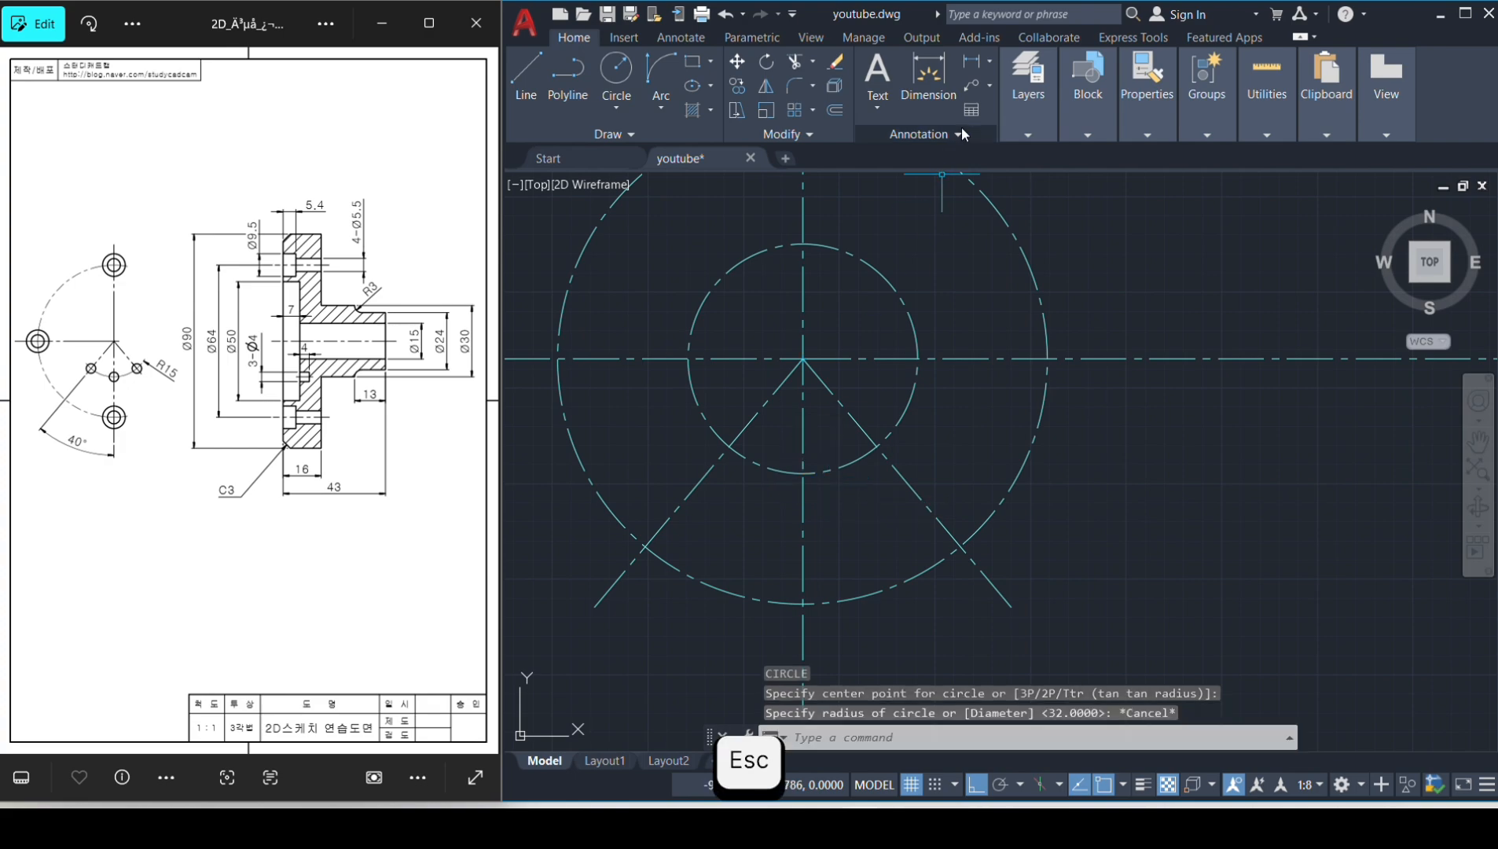
Make layer 0 the current layer.
{"action": "left_click", "coordinate": [1027, 134]}
{"action": "left_click", "coordinate": [1223, 160]}
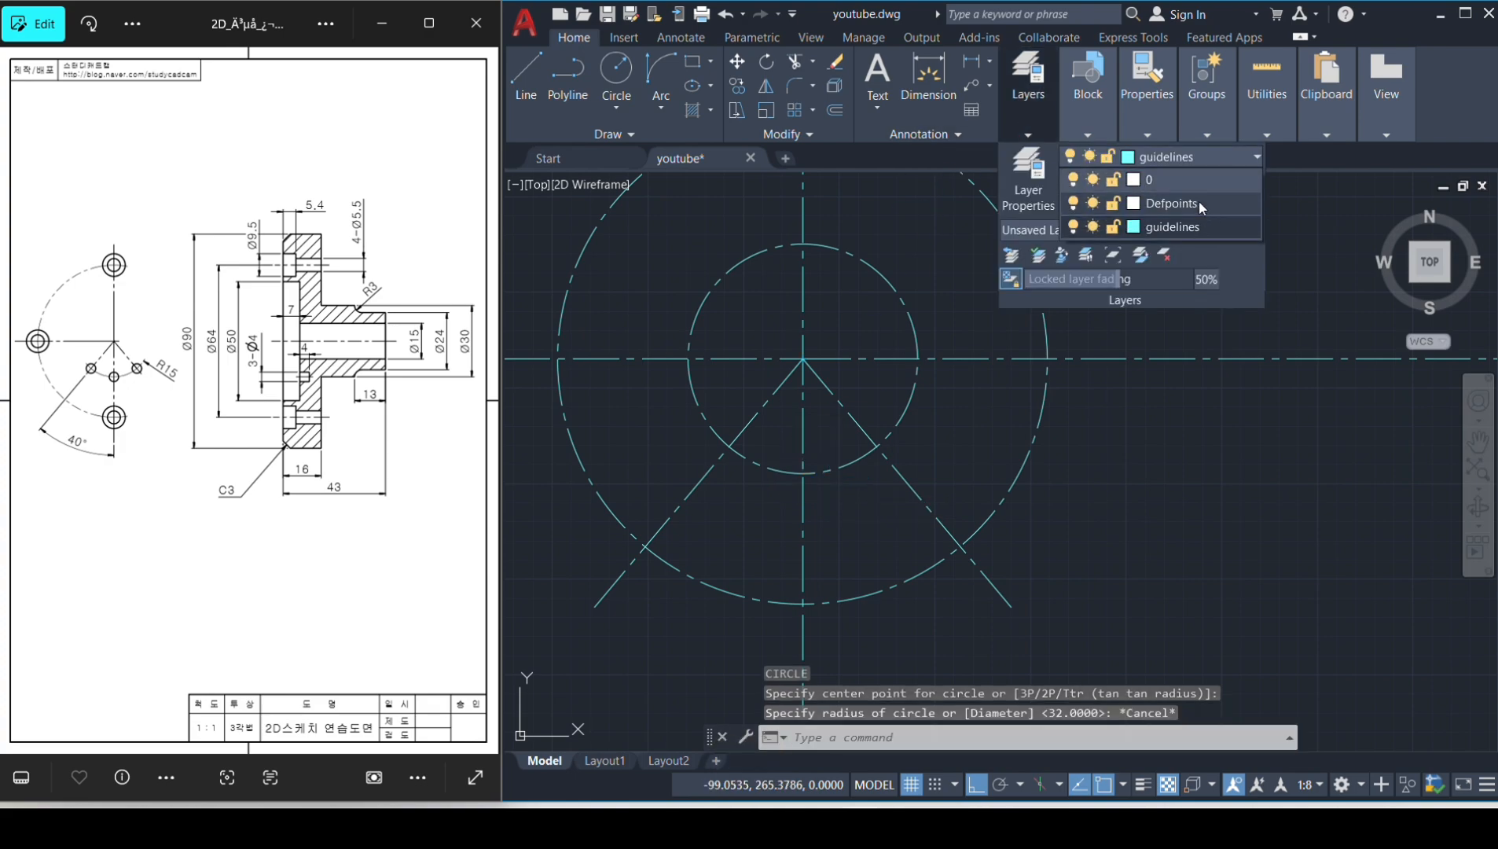
{"action": "left_click", "coordinate": [1197, 181]}
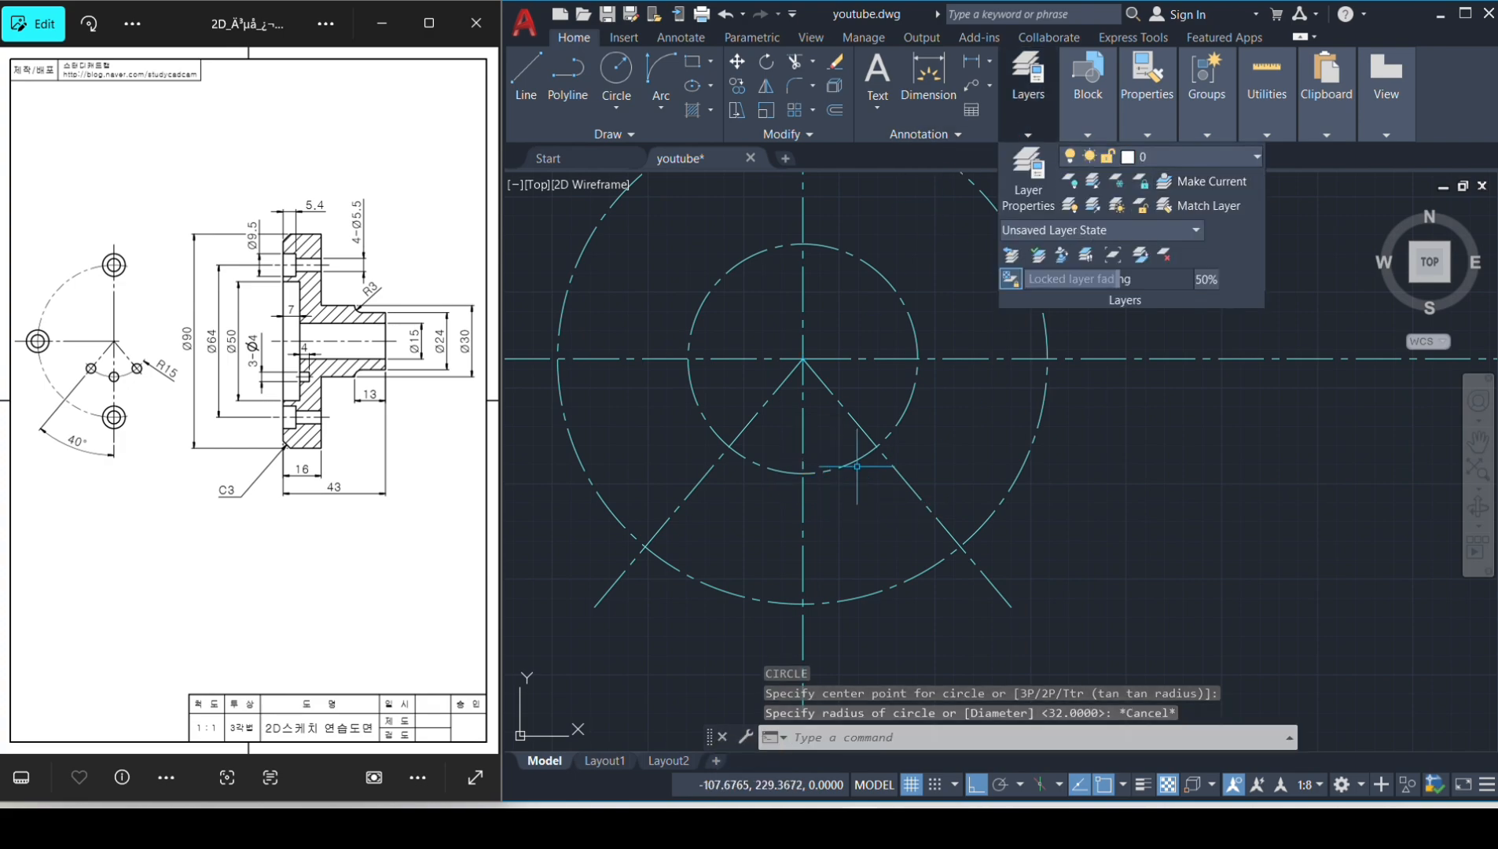
Draw a 4 mm diameter circle where the inner guideline circle meets the lower vertical centerline.
{"action": "type", "text": "c"}
{"action": "key", "text": "space"}
{"action": "left_click", "coordinate": [801, 474]}
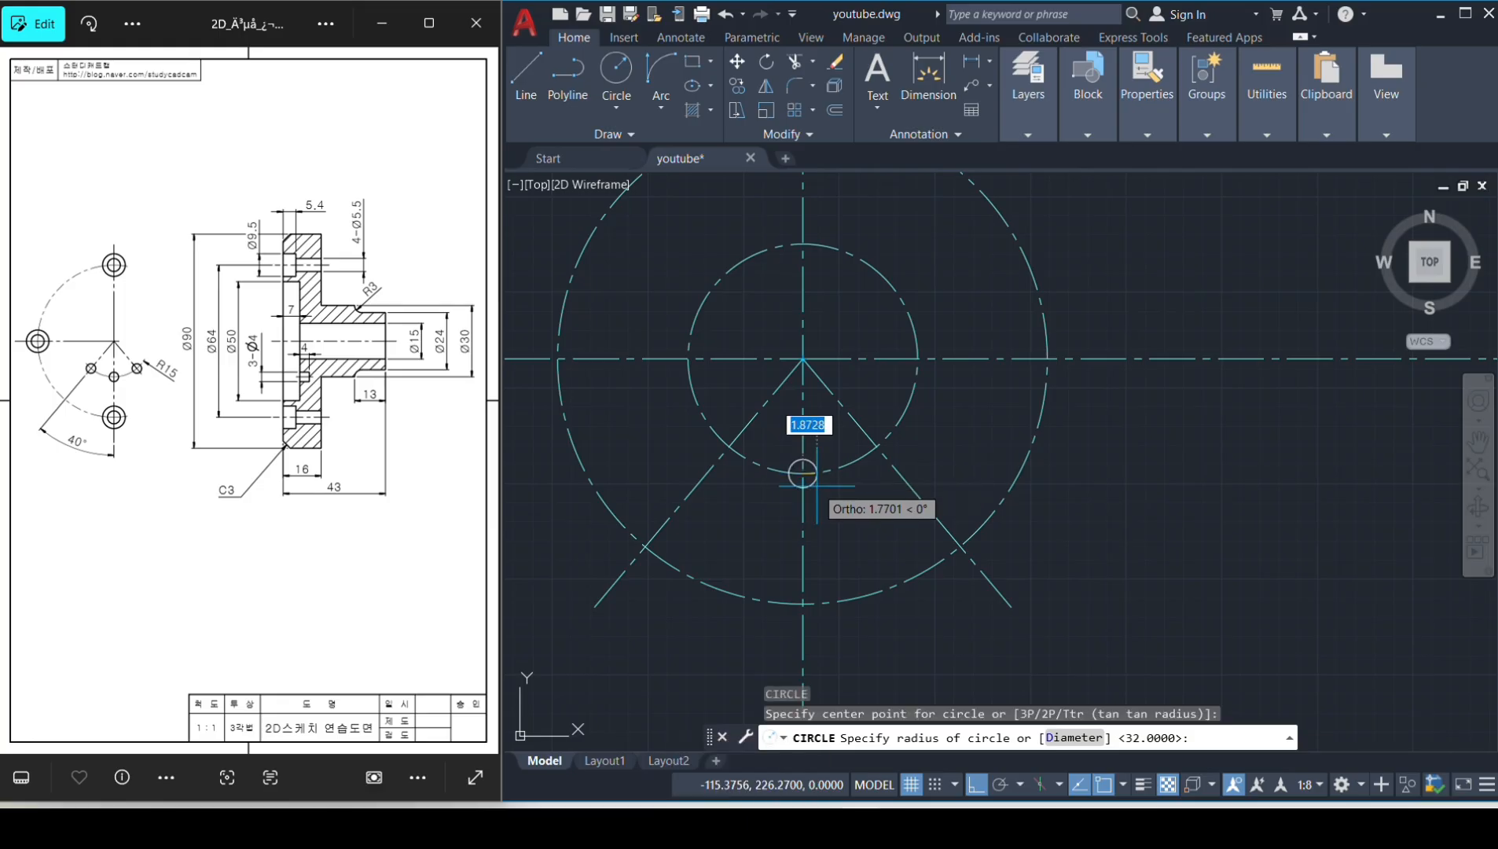
{"action": "type", "text": "d"}
{"action": "key", "text": "space"}
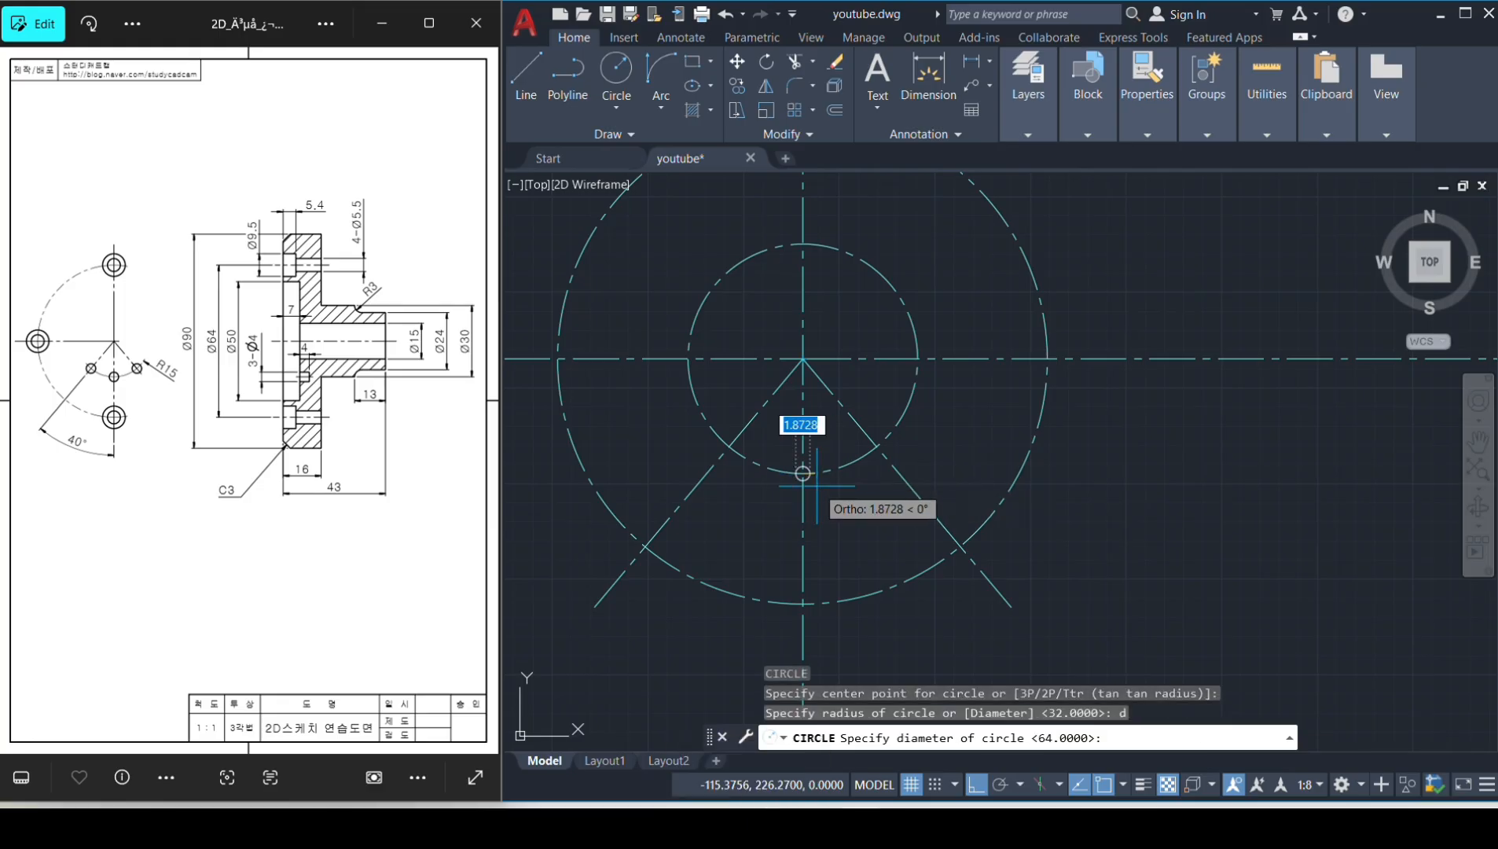
{"action": "type", "text": "4"}
{"action": "key", "text": "space"}
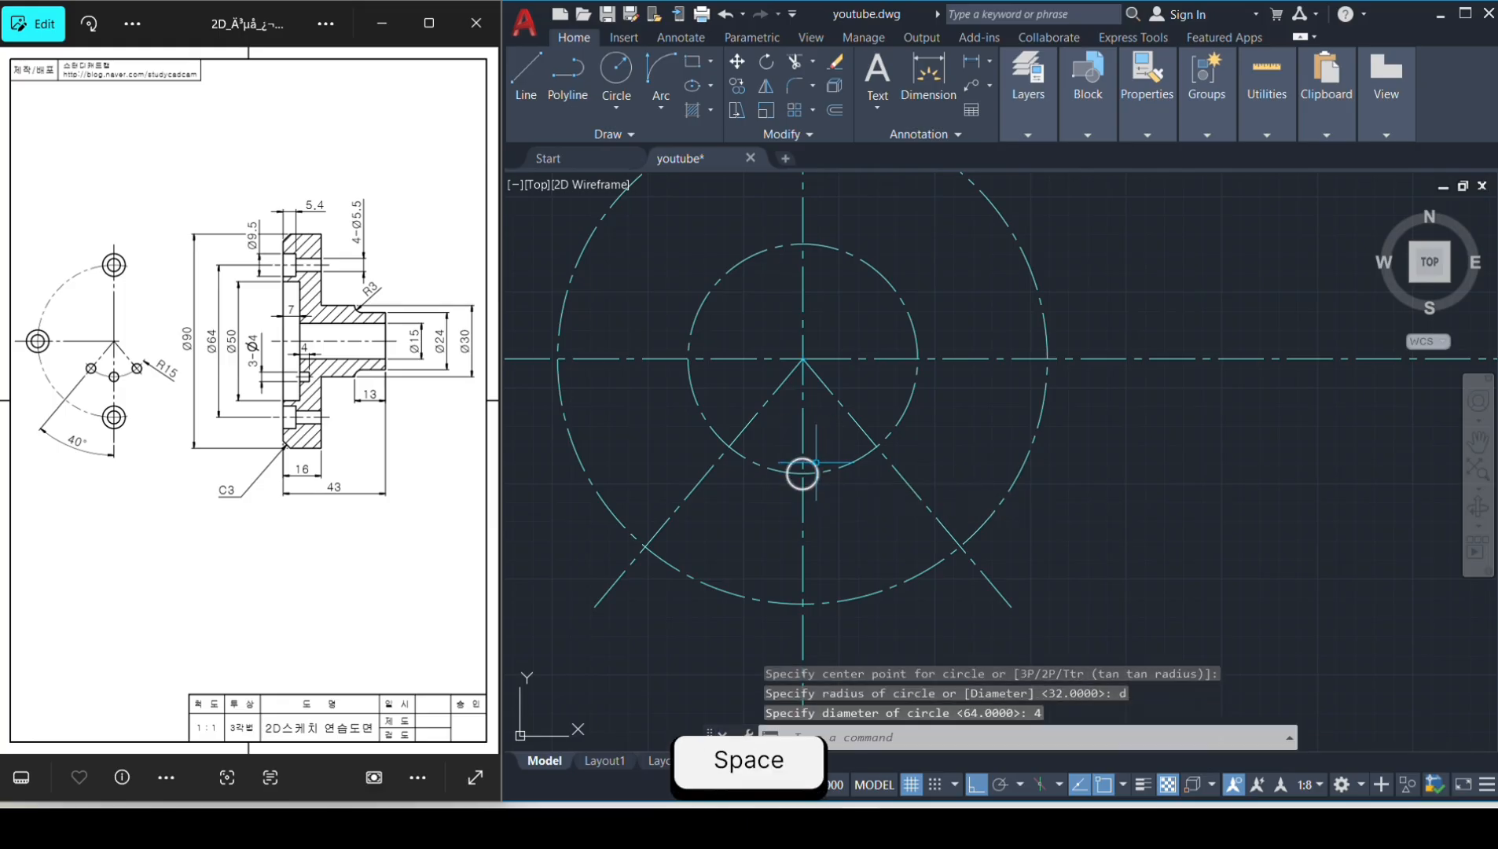
Copy the 4 mm circle from its center to both intersections of the angled guidelines with the inner guideline circle.
{"action": "left_click", "coordinate": [816, 463]}
{"action": "type", "text": "co"}
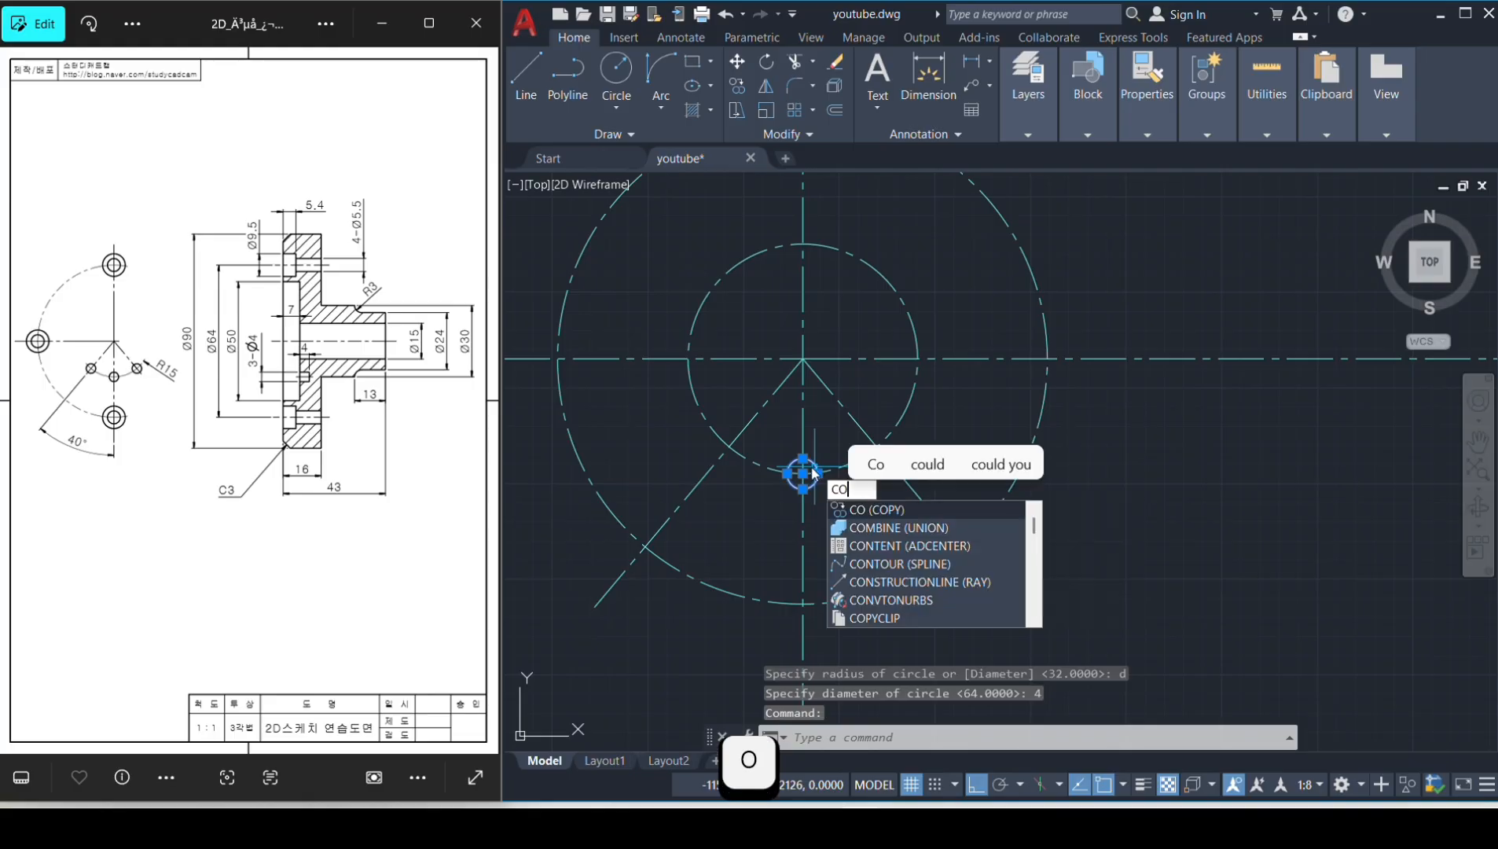
{"action": "key", "text": "space"}
{"action": "left_click", "coordinate": [803, 473]}
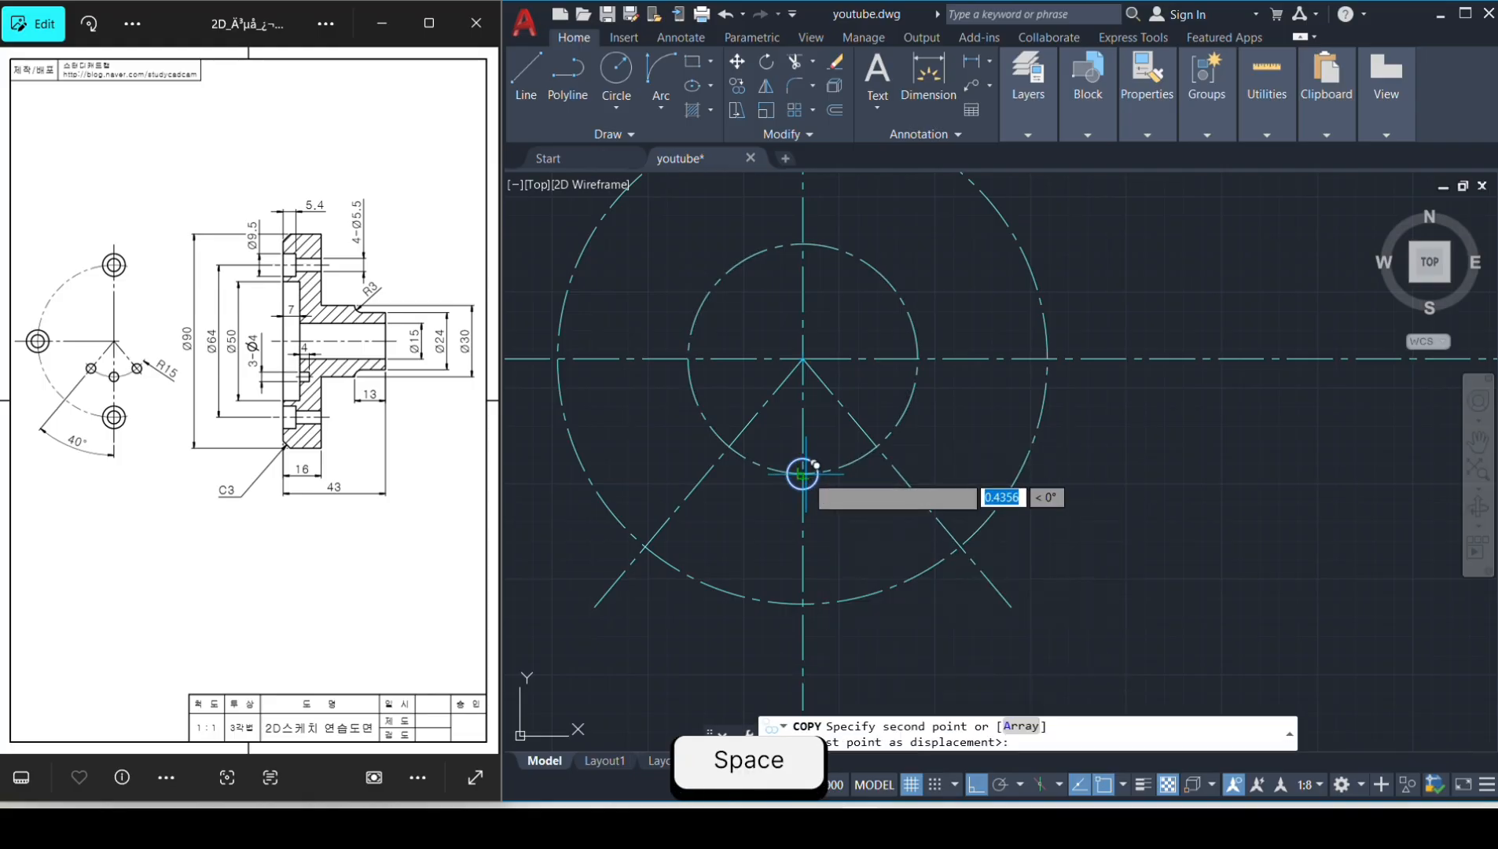
{"action": "left_click", "coordinate": [876, 446]}
{"action": "left_click", "coordinate": [729, 446]}
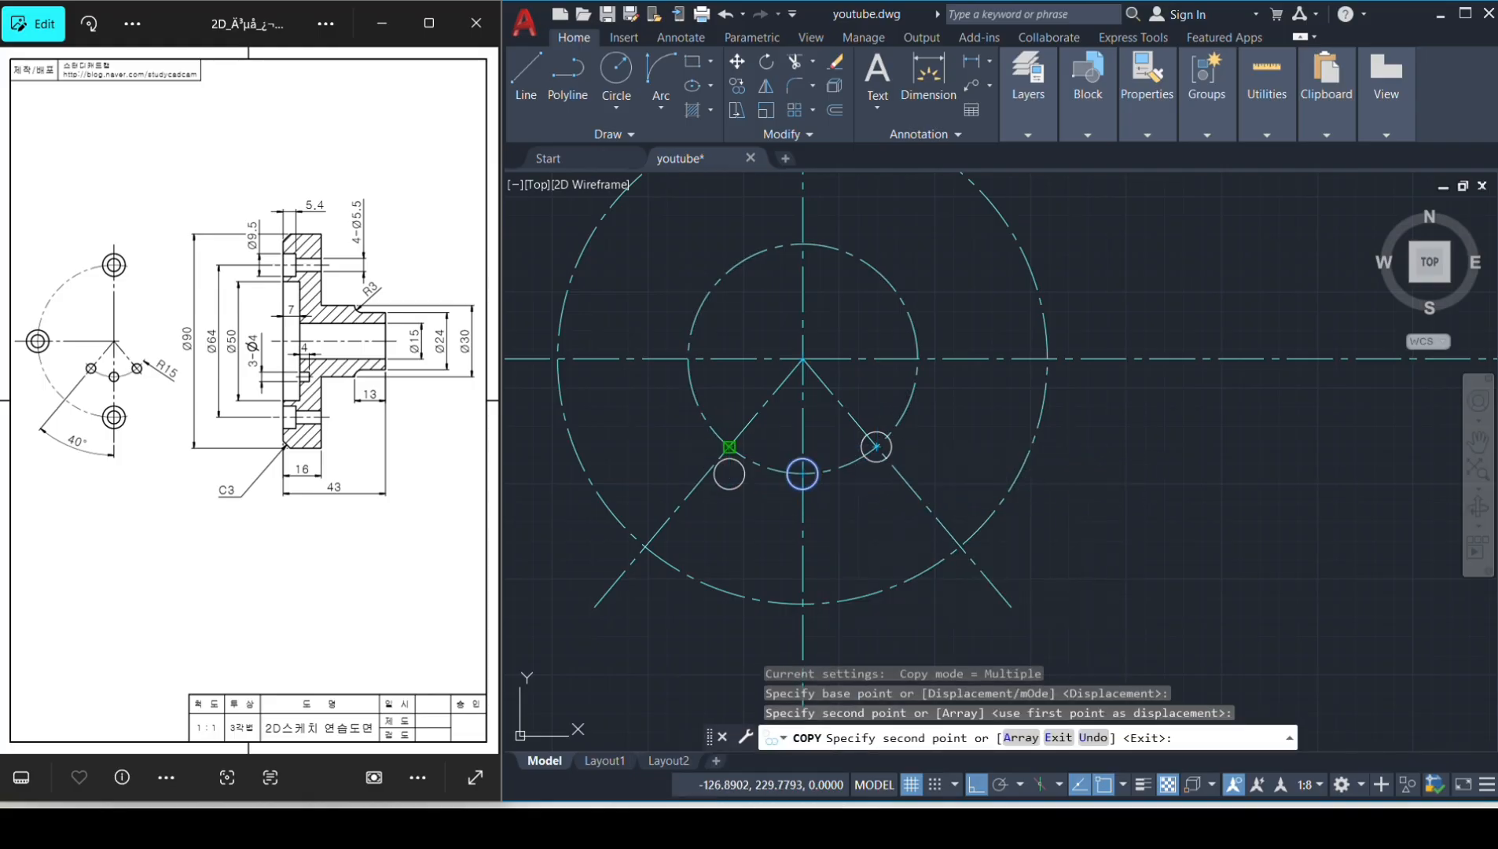
{"action": "key", "text": "space"}
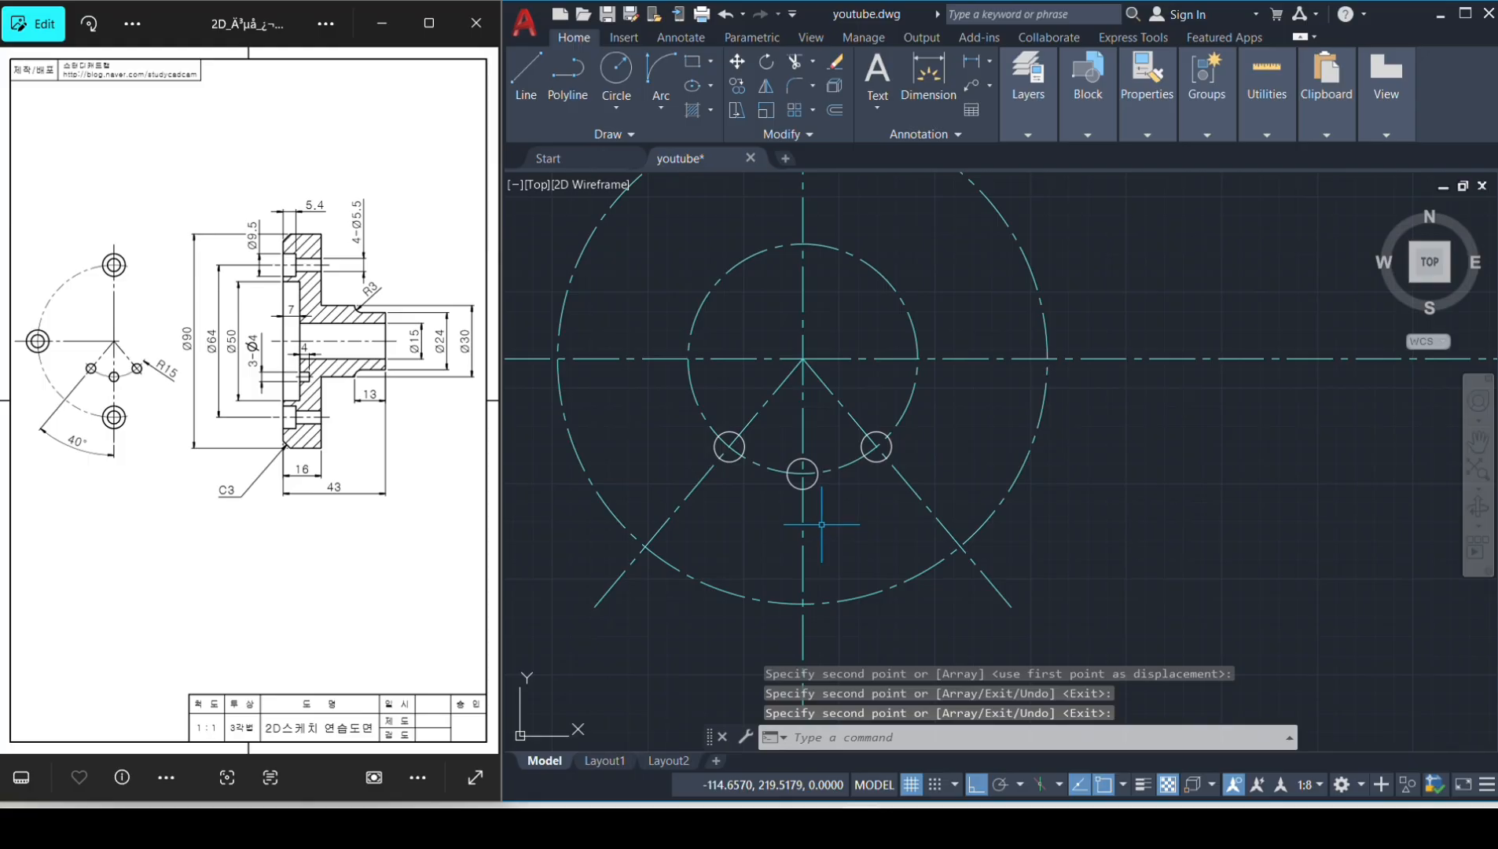
Draw a 9.5 mm diameter circle where the 64 mm guideline circle meets the lower vertical centerline.
{"action": "middle_click_drag", "start_coordinate": [815, 617], "coordinate": [810, 527]}
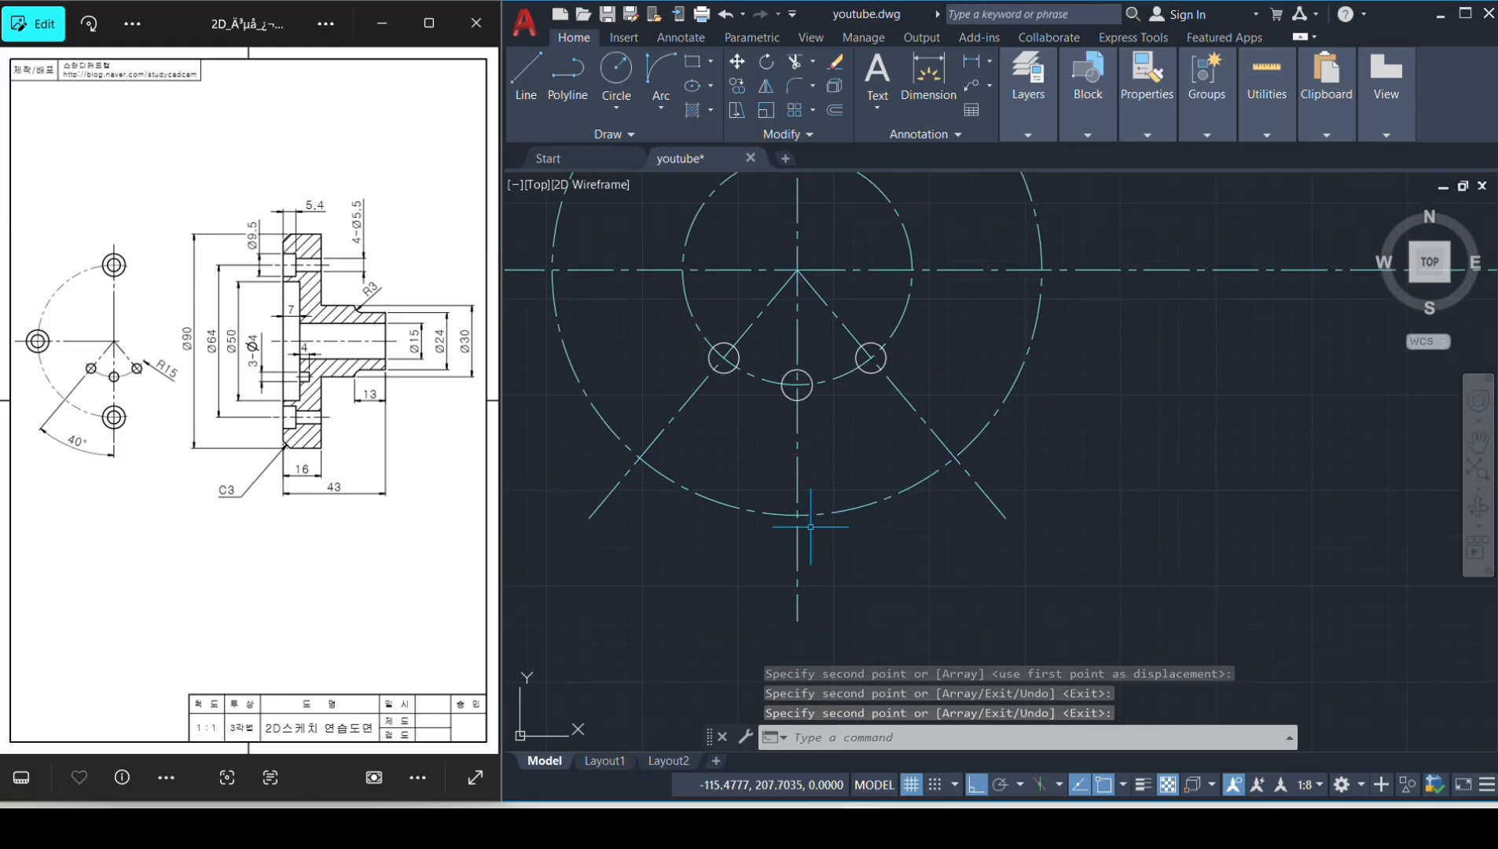
{"action": "type", "text": "c"}
{"action": "key", "text": "space"}
{"action": "left_click", "coordinate": [798, 516]}
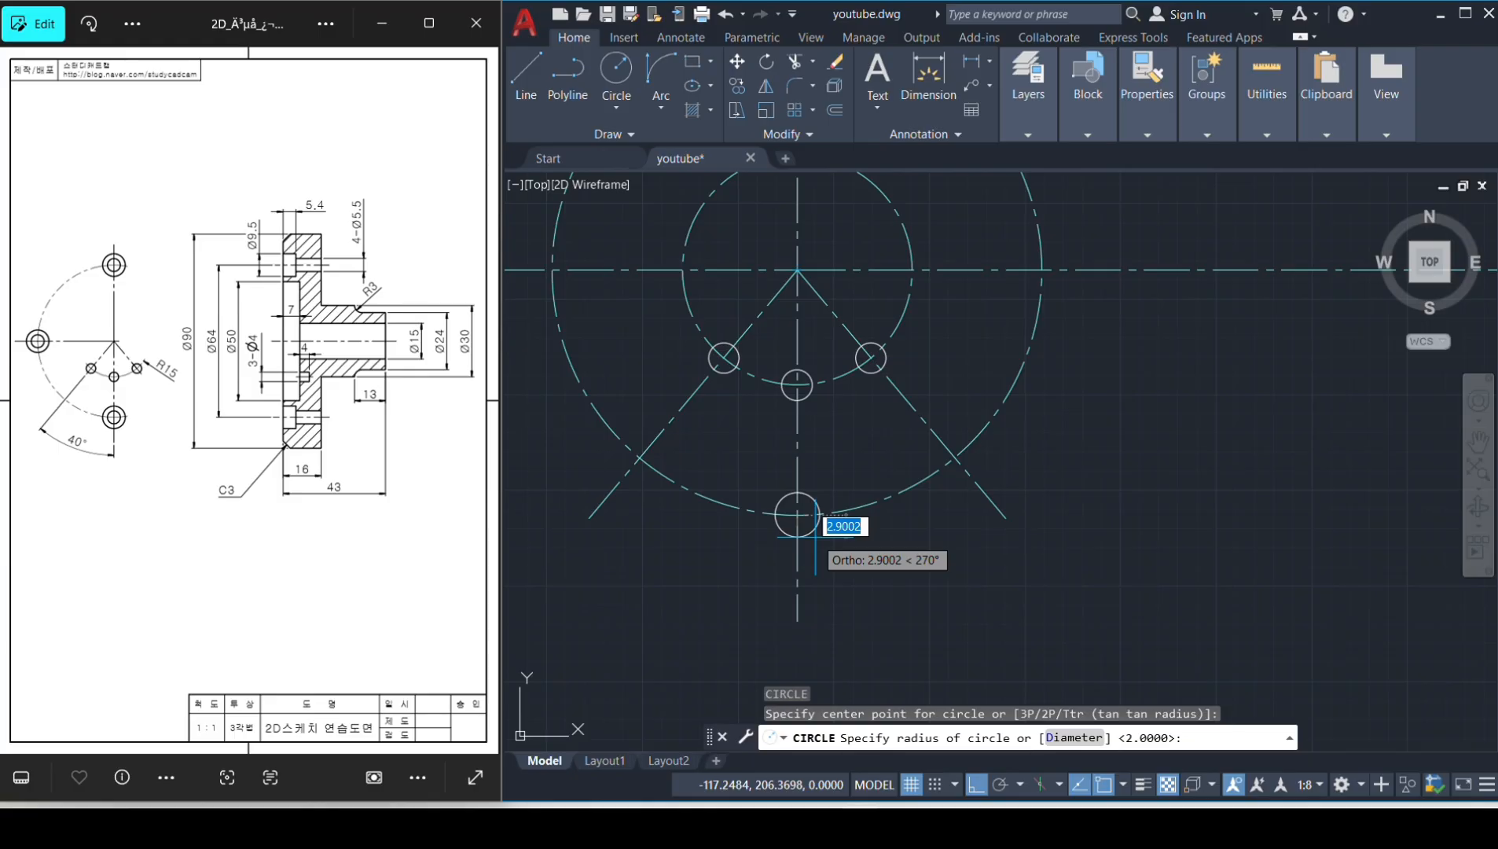
{"action": "type", "text": "d"}
{"action": "key", "text": "Return"}
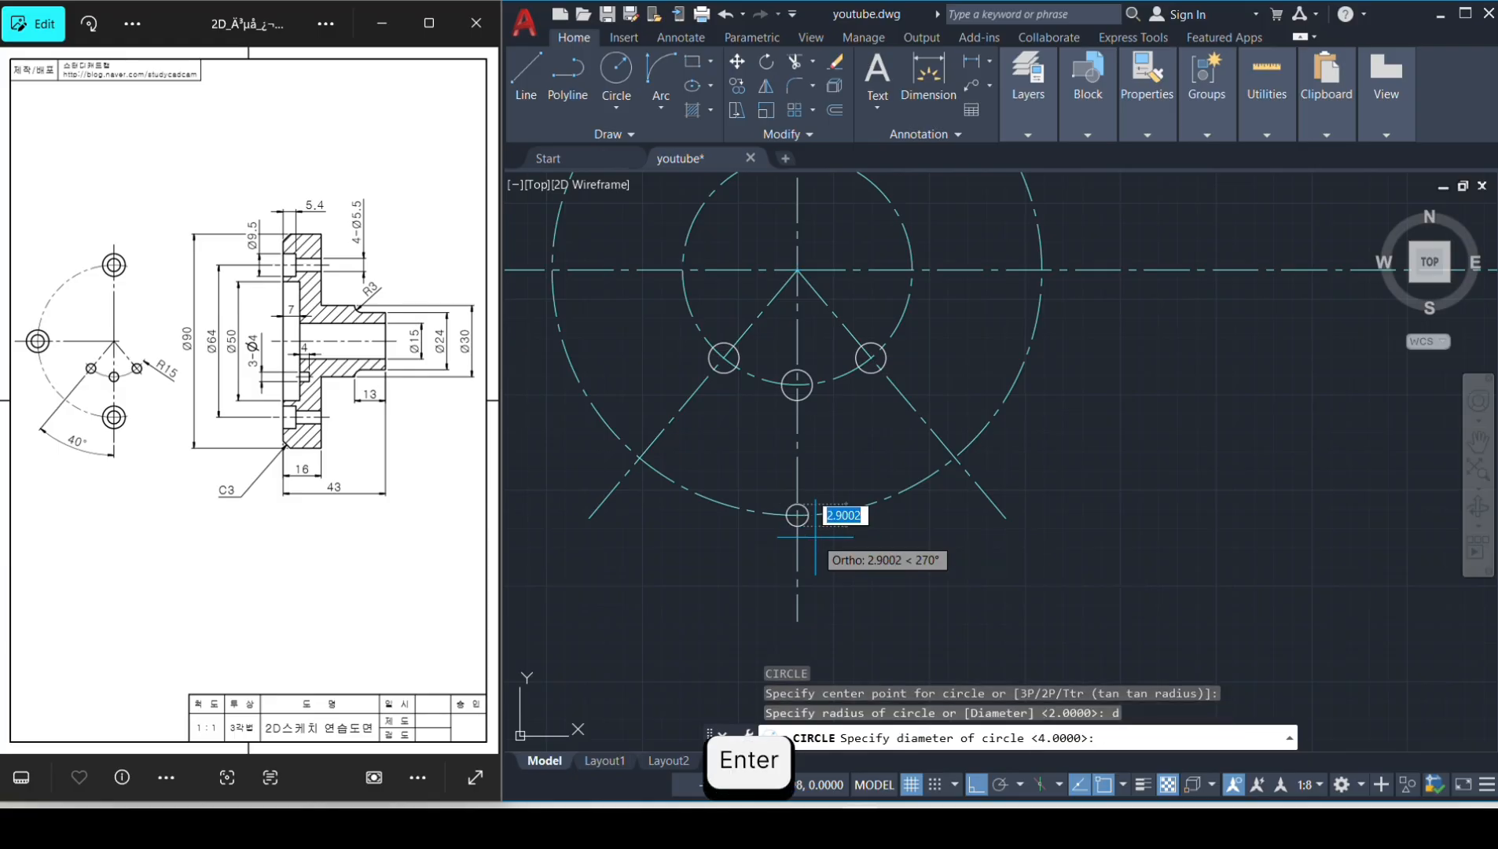
{"action": "type", "text": "9.5"}
{"action": "key", "text": "Return"}
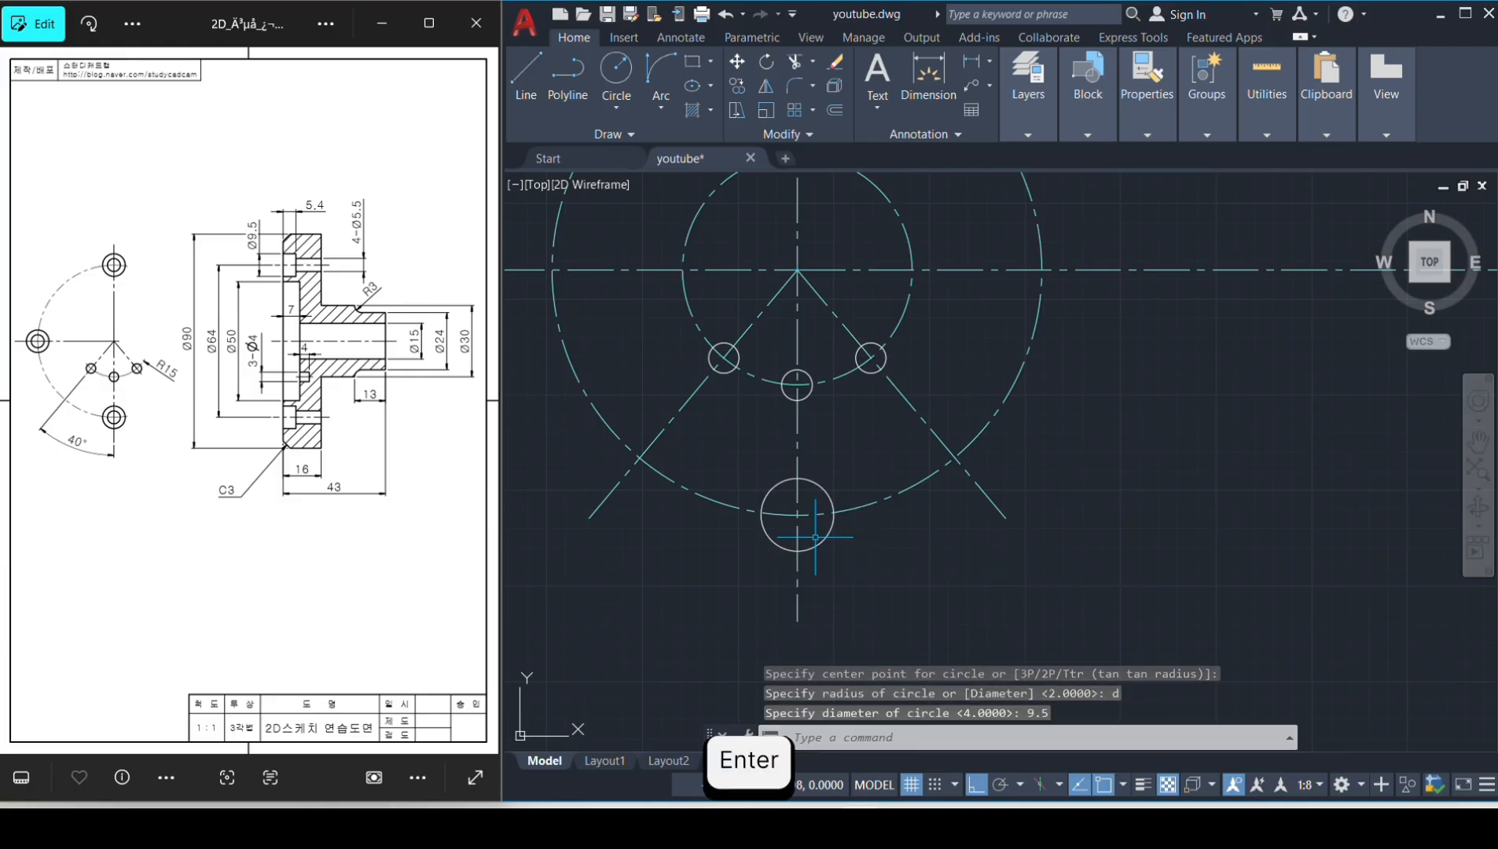
Draw a 5.5 mm diameter circle concentric with the 9.5 mm circle on the lower vertical centerline.
{"action": "key", "text": "space"}
{"action": "left_click", "coordinate": [797, 514]}
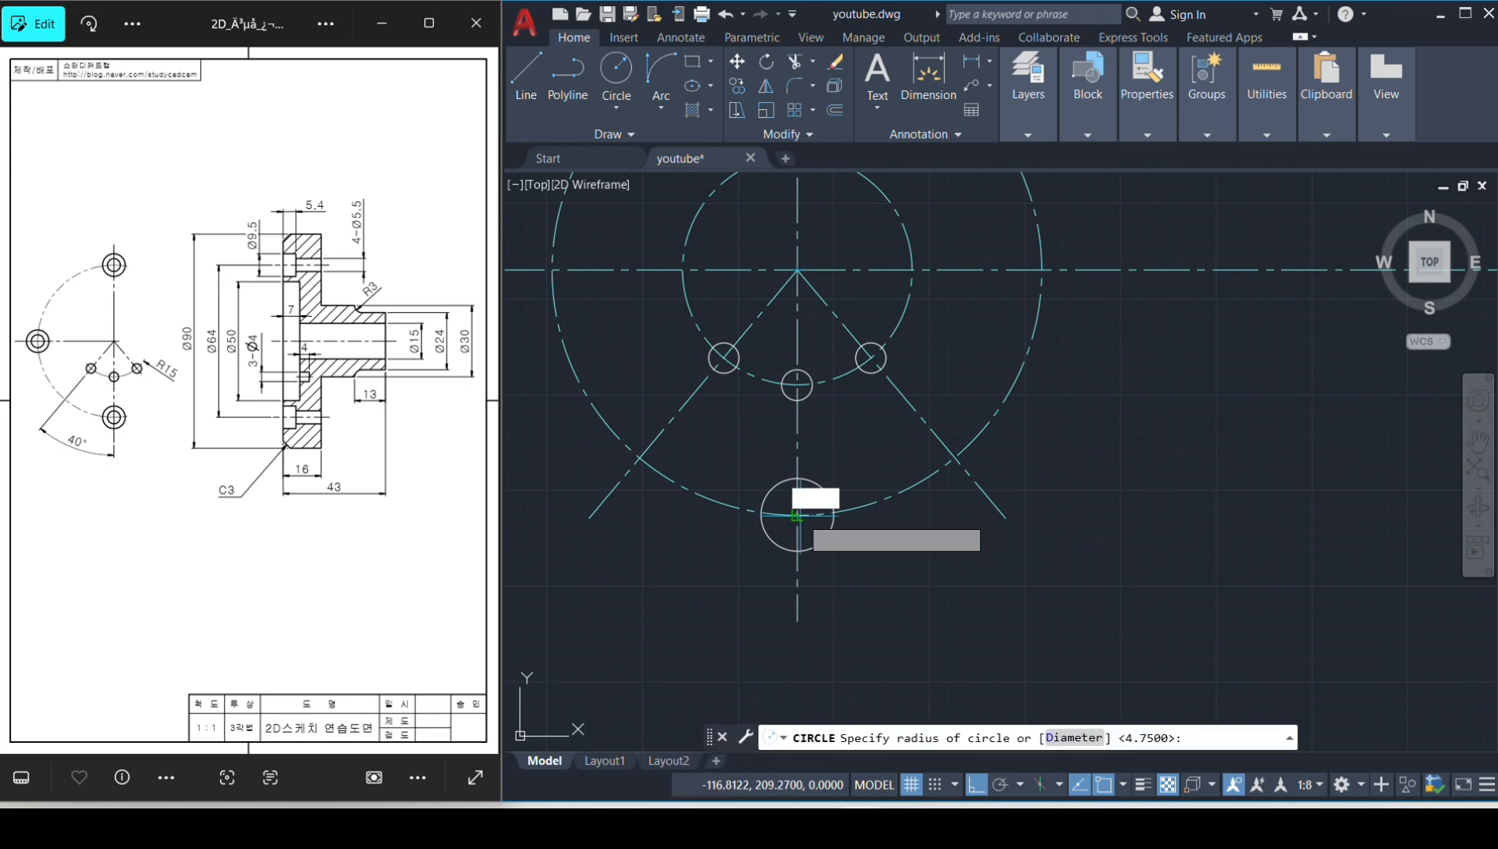
{"action": "type", "text": "d"}
{"action": "key", "text": "Return"}
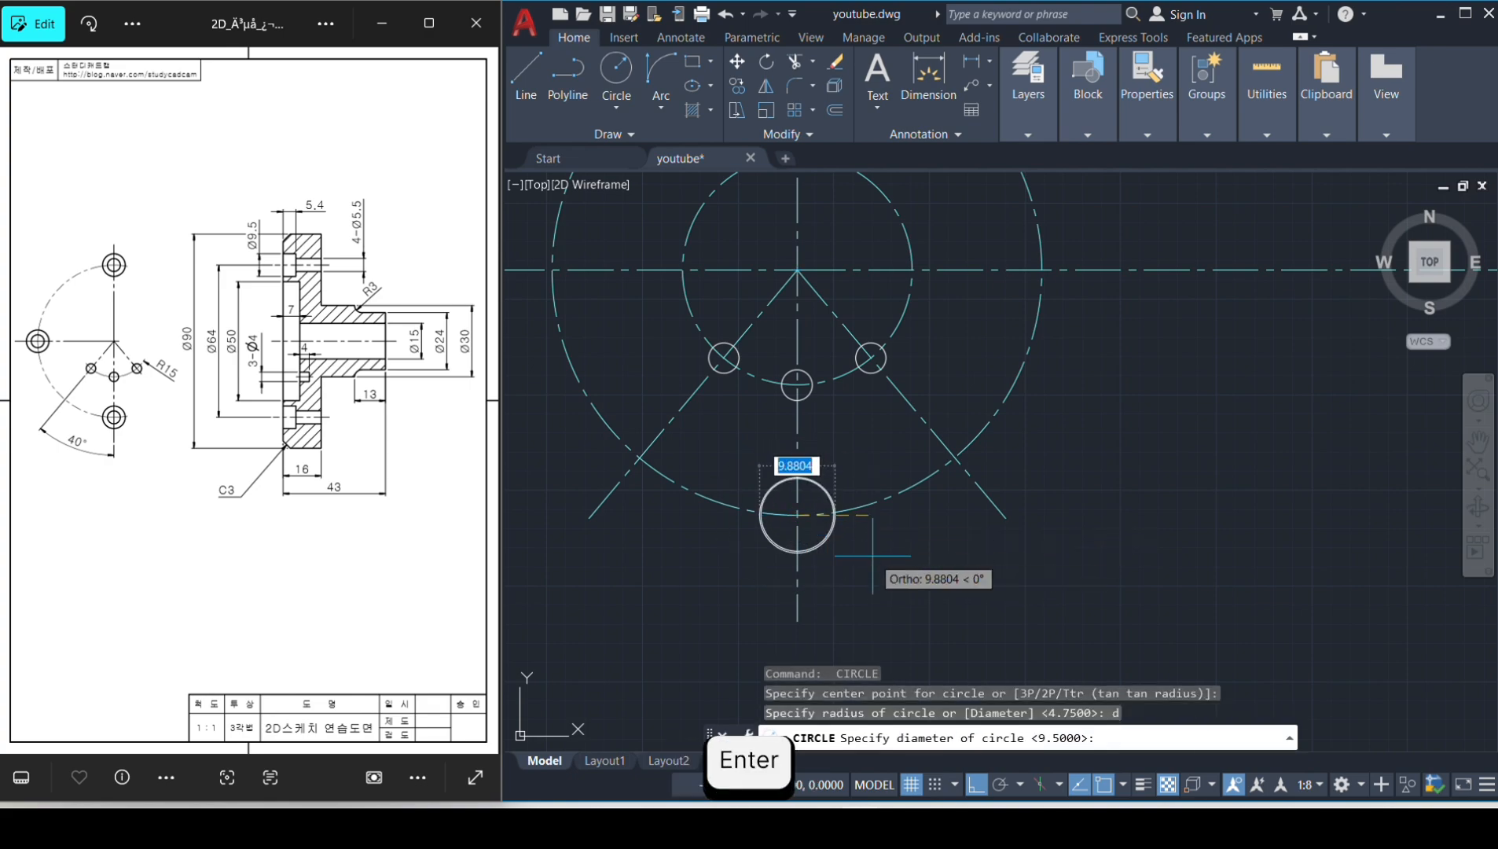
{"action": "type", "text": "5.5"}
{"action": "key", "text": "Return"}
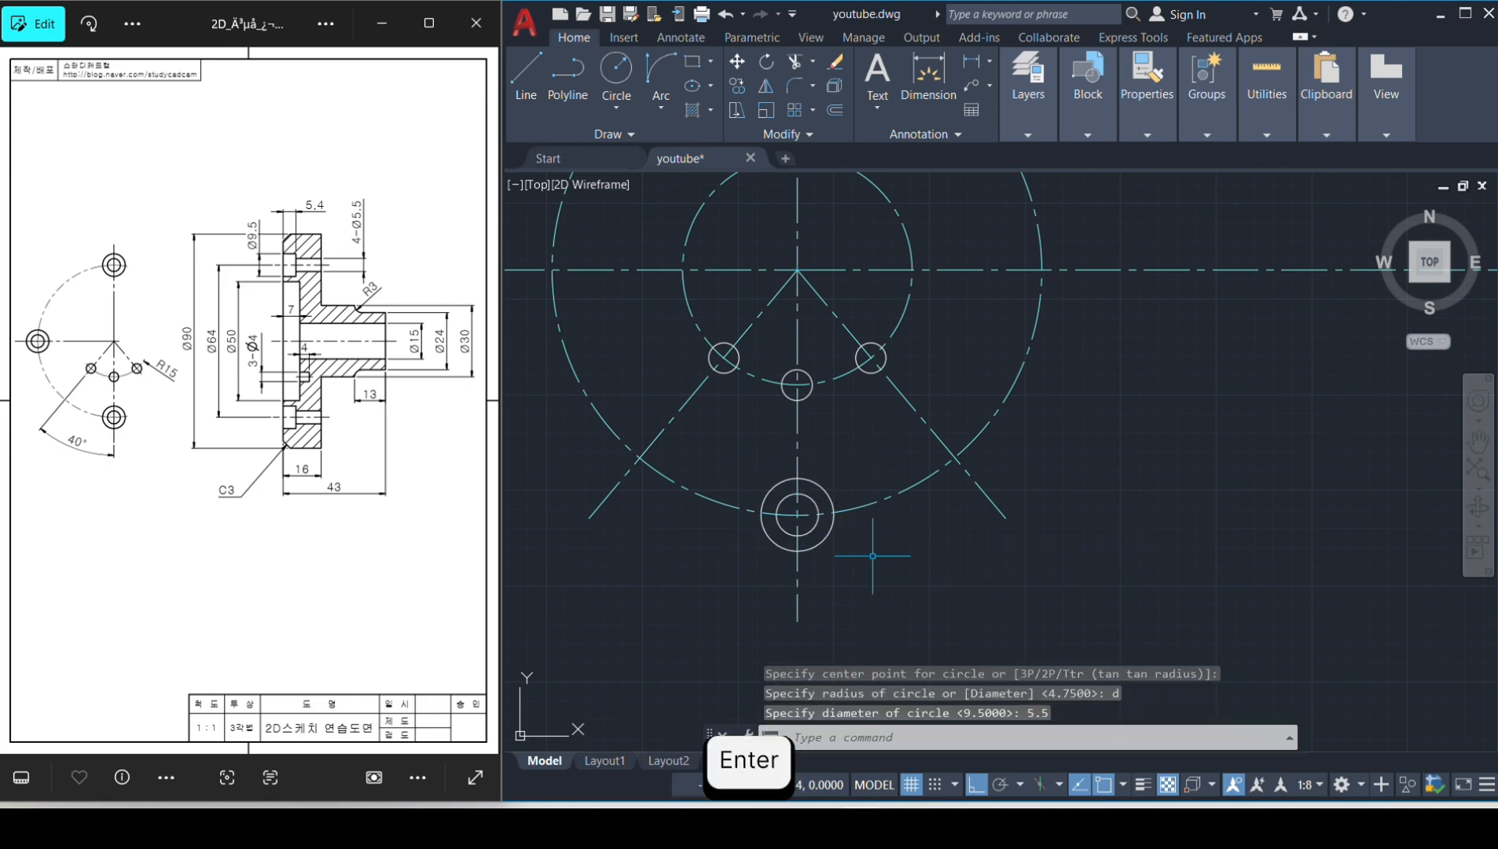
Copy the concentric 9.5 mm and 5.5 mm circles from their center to the left and top centerline intersections of the 64 mm guideline circle.
{"action": "left_click", "coordinate": [865, 515]}
{"action": "left_click", "coordinate": [774, 485]}
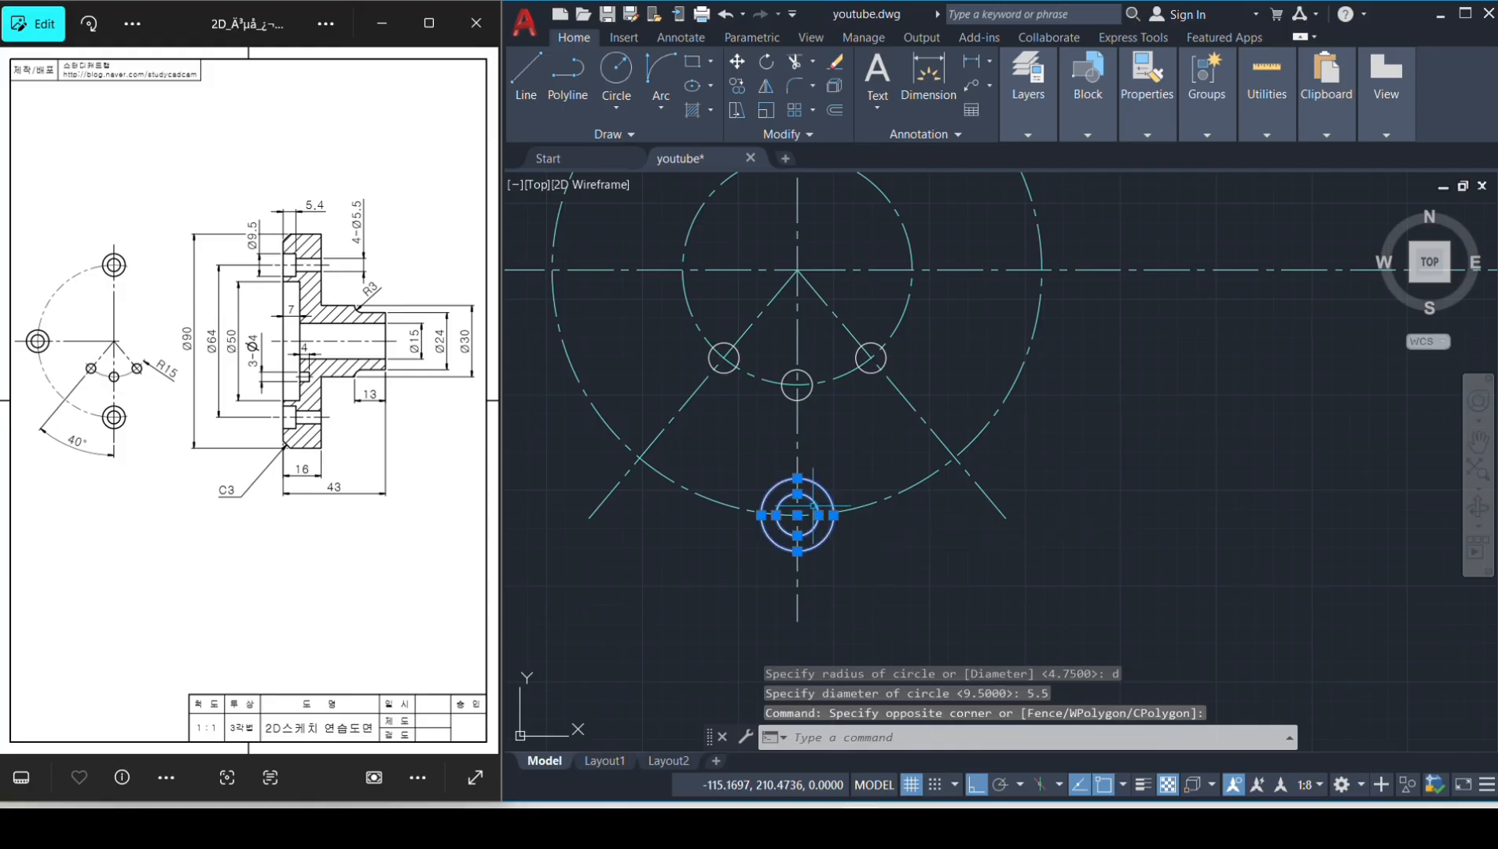
{"action": "type", "text": "co"}
{"action": "key", "text": "space"}
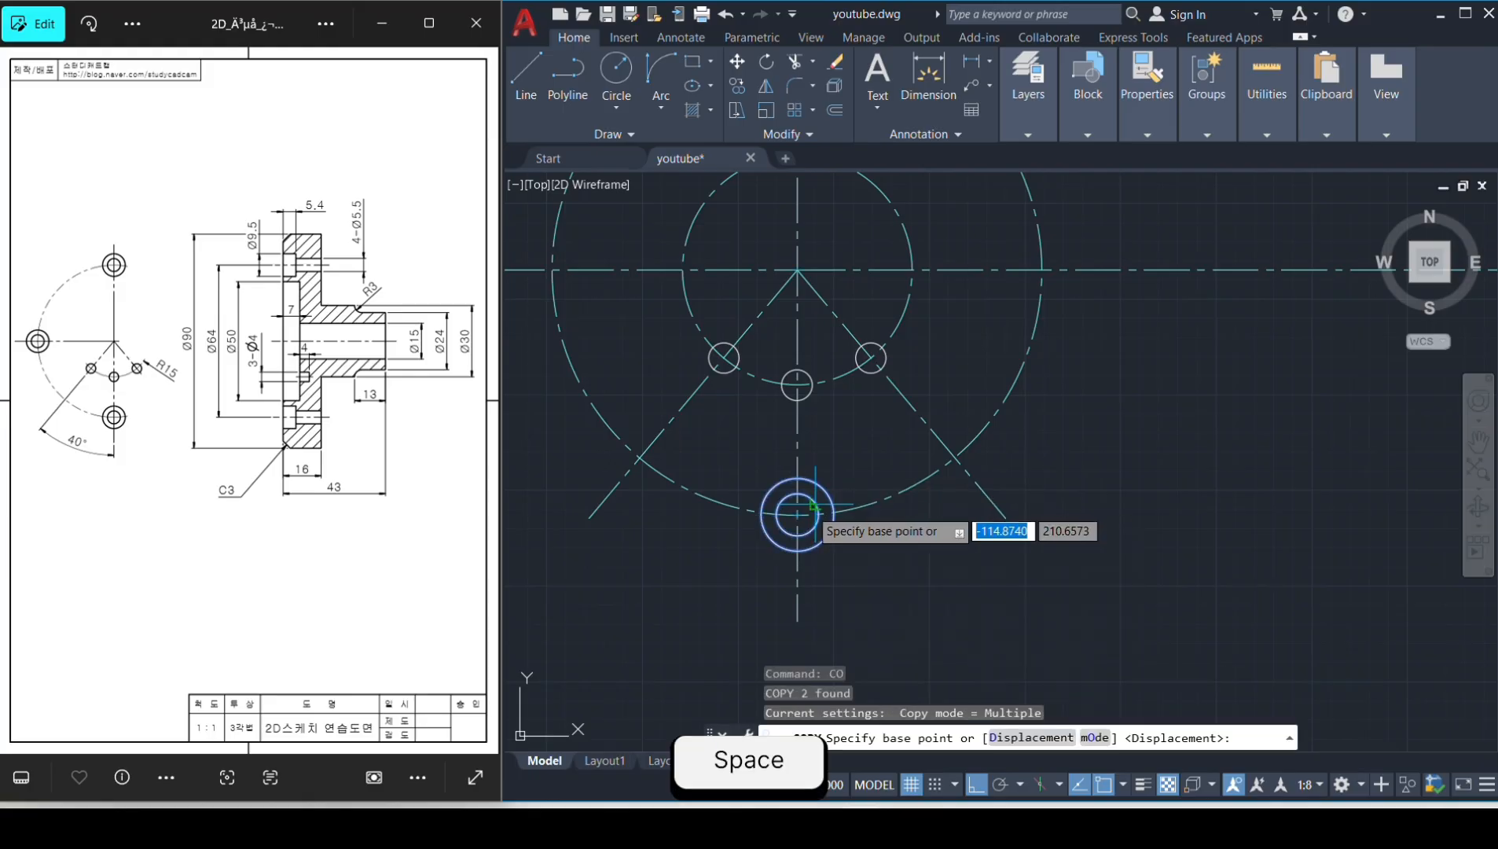
{"action": "left_click", "coordinate": [797, 515]}
{"action": "middle_click_drag", "start_coordinate": [695, 395], "coordinate": [775, 568]}
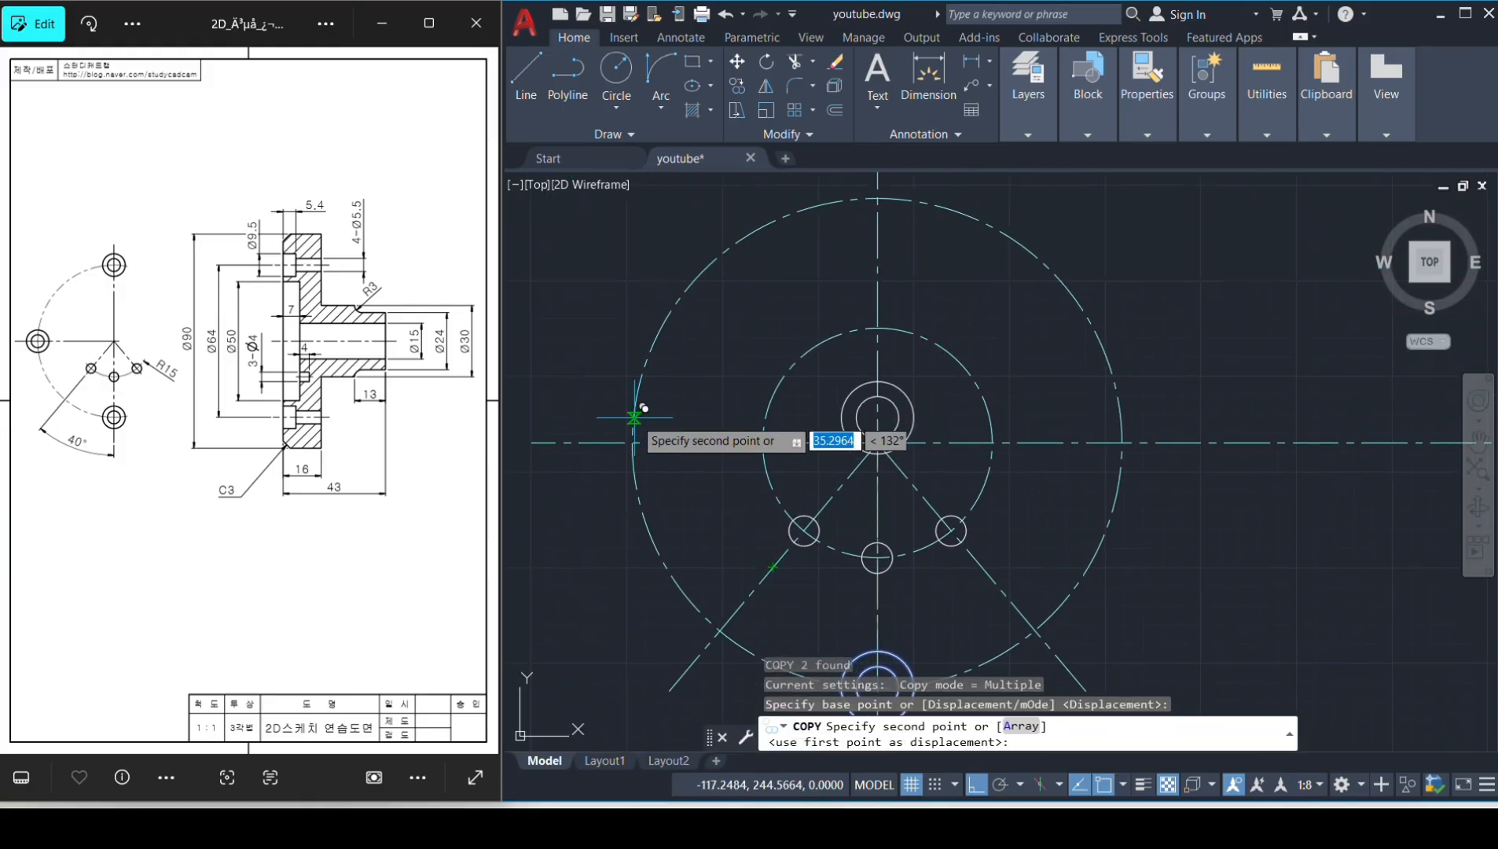
{"action": "left_click", "coordinate": [632, 440]}
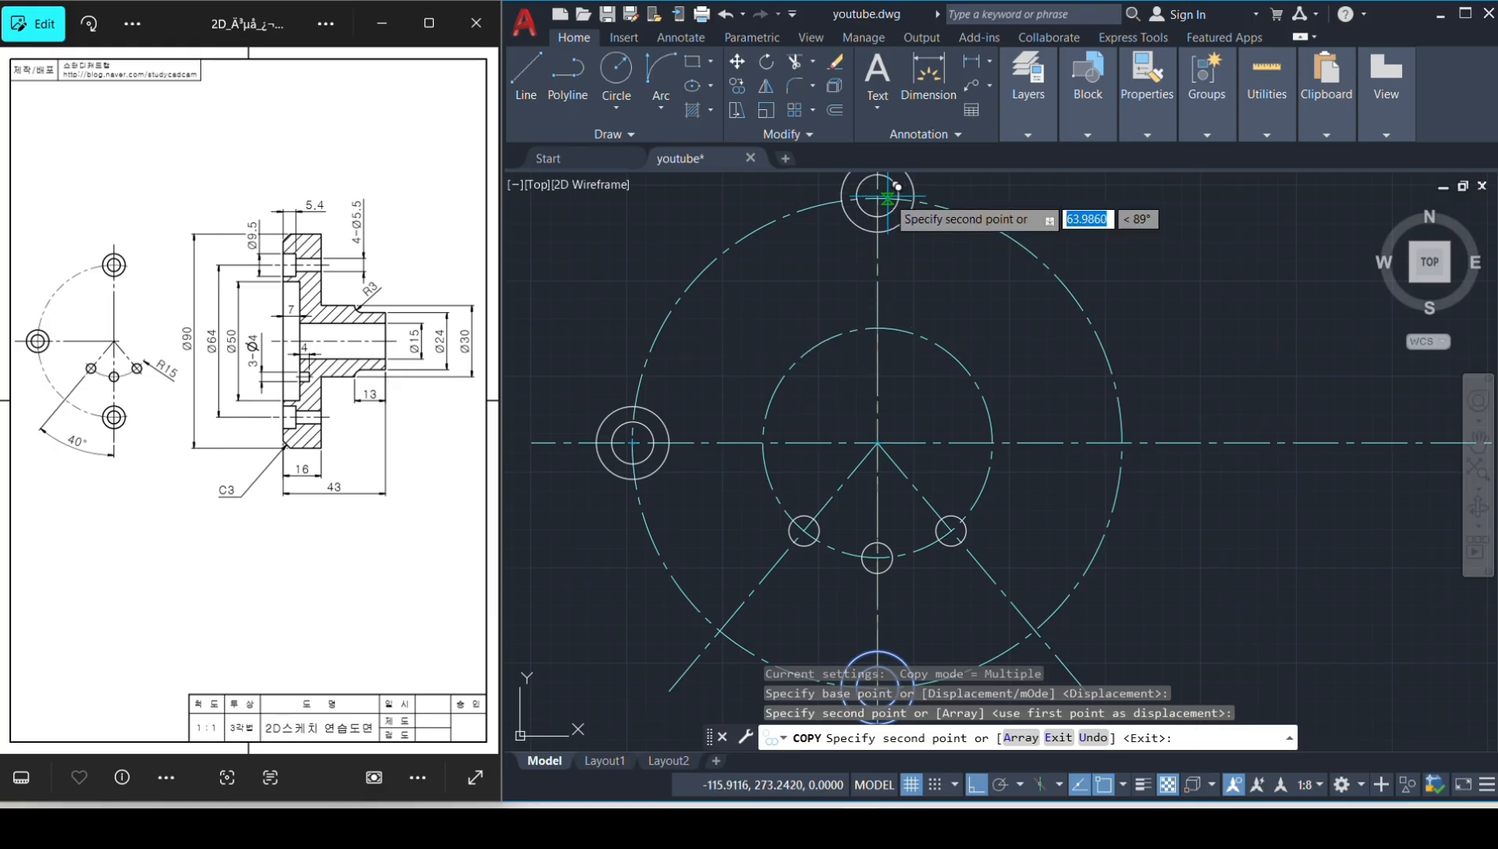
{"action": "key", "text": "Escape"}
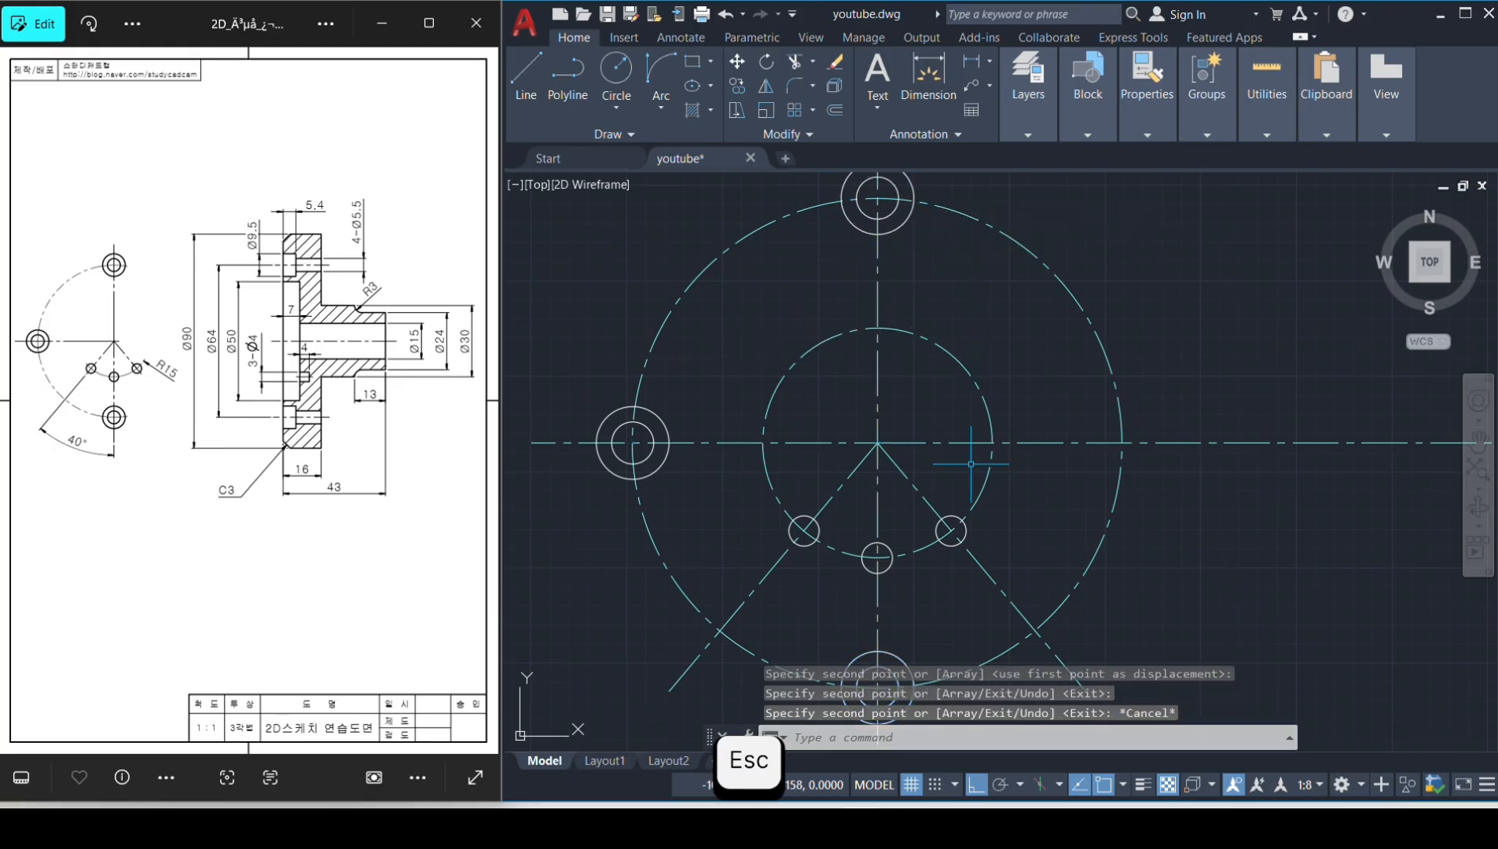
Draw a 43 mm horizontal line on the extended horizontal centerline to the right of the front view.
{"action": "scroll", "coordinate": [971, 463], "scroll_direction": "down", "scroll_amount": 3}
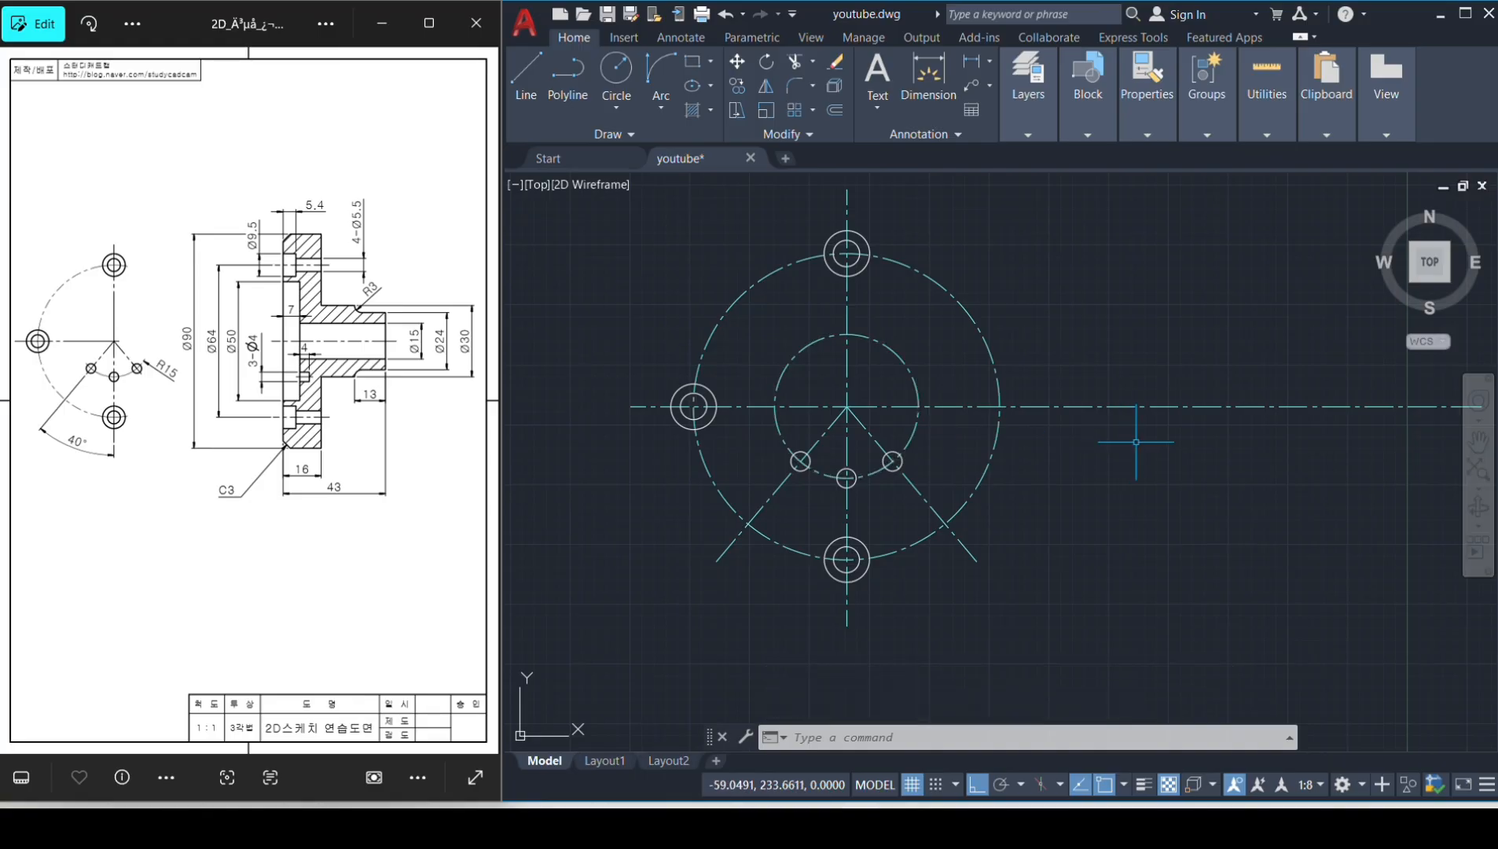
{"action": "middle_click_drag", "start_coordinate": [1161, 440], "coordinate": [1003, 440]}
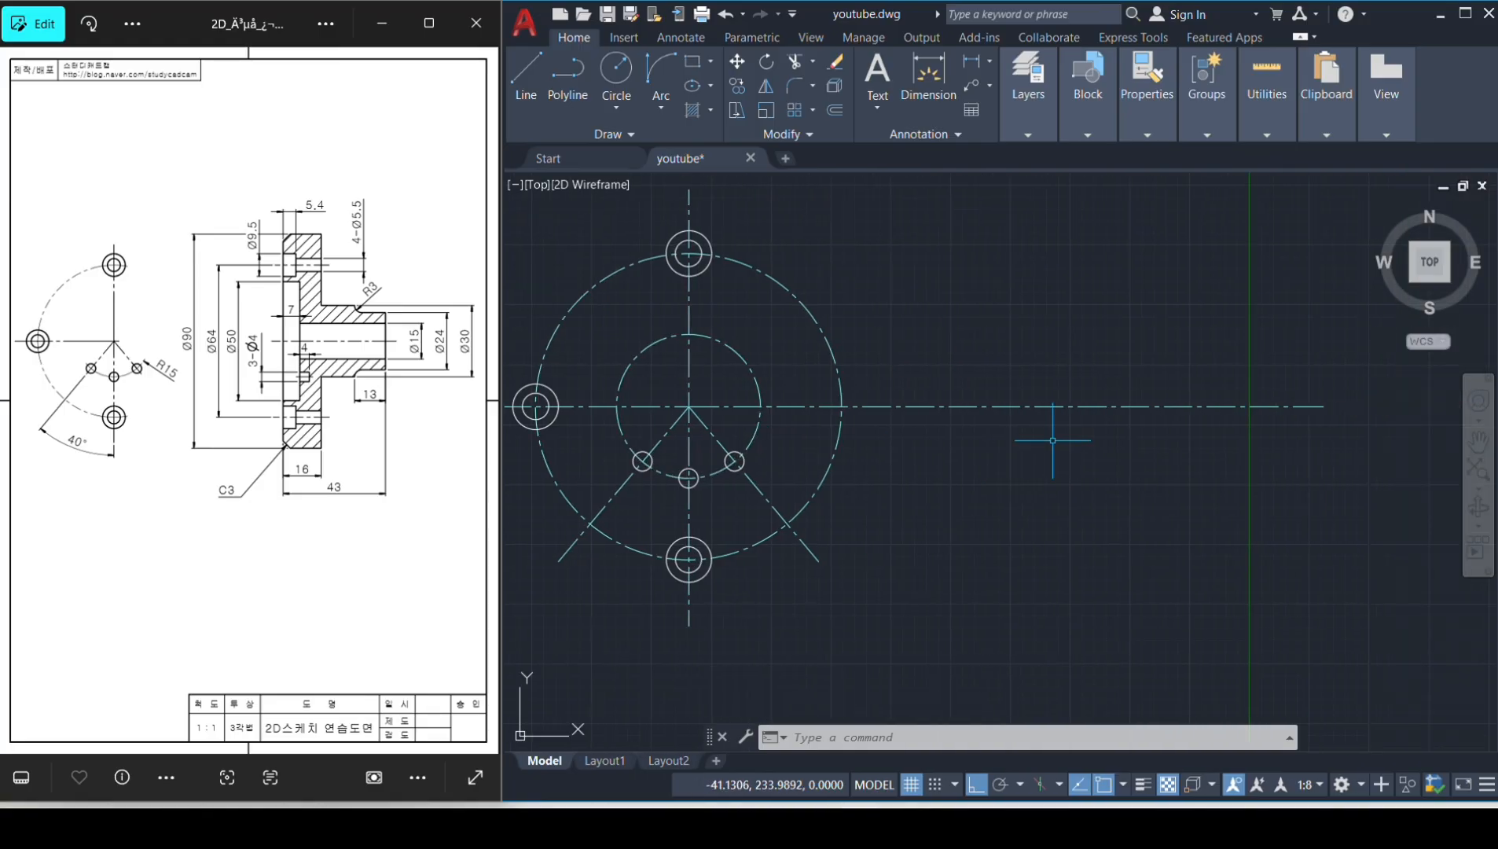
{"action": "key", "text": "space"}
{"action": "left_click", "coordinate": [984, 406]}
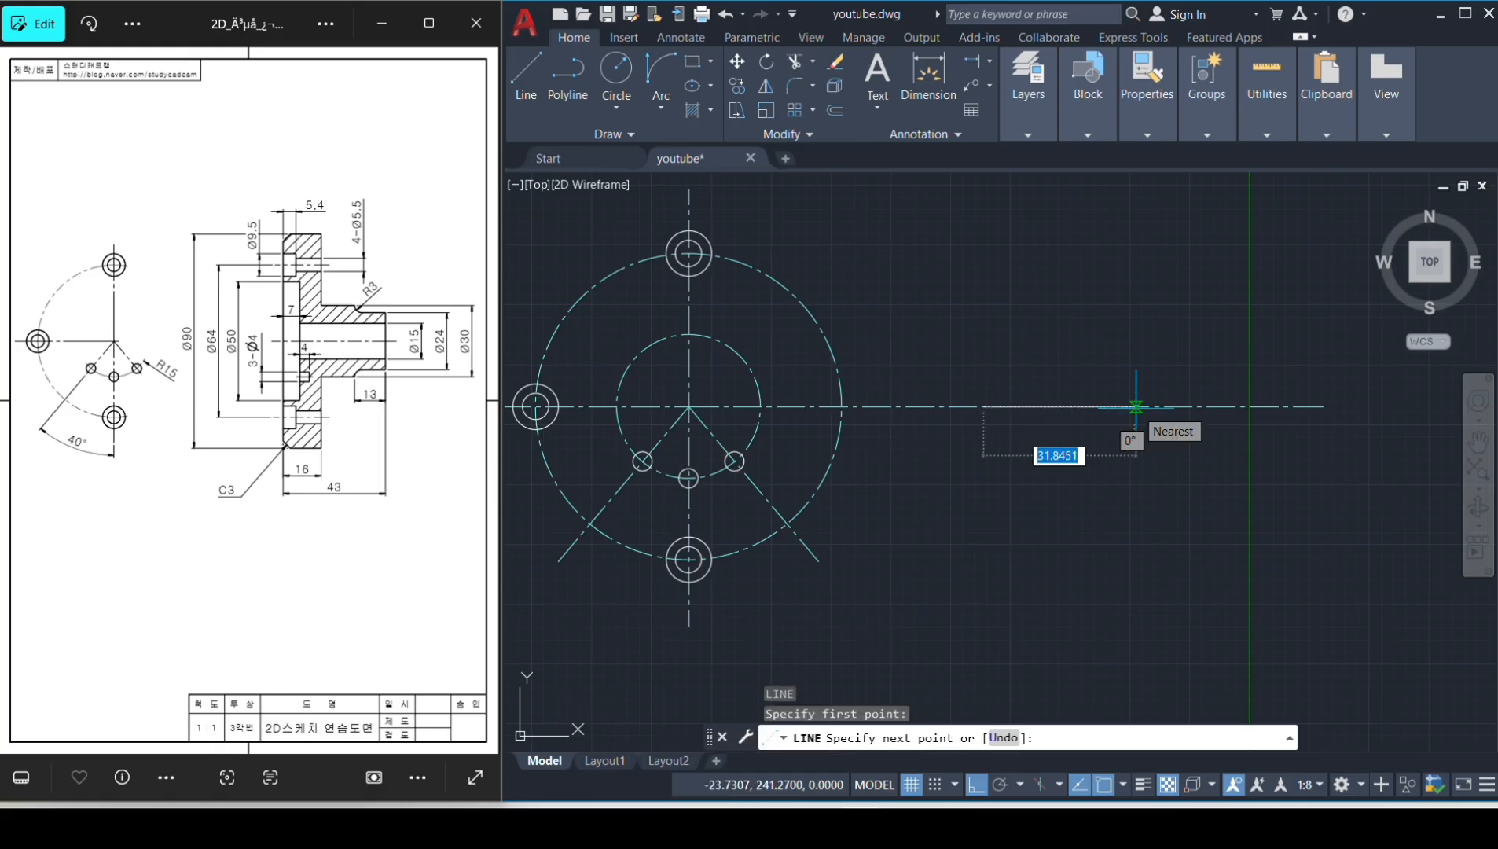
{"action": "type", "text": "43"}
{"action": "key", "text": "Return"}
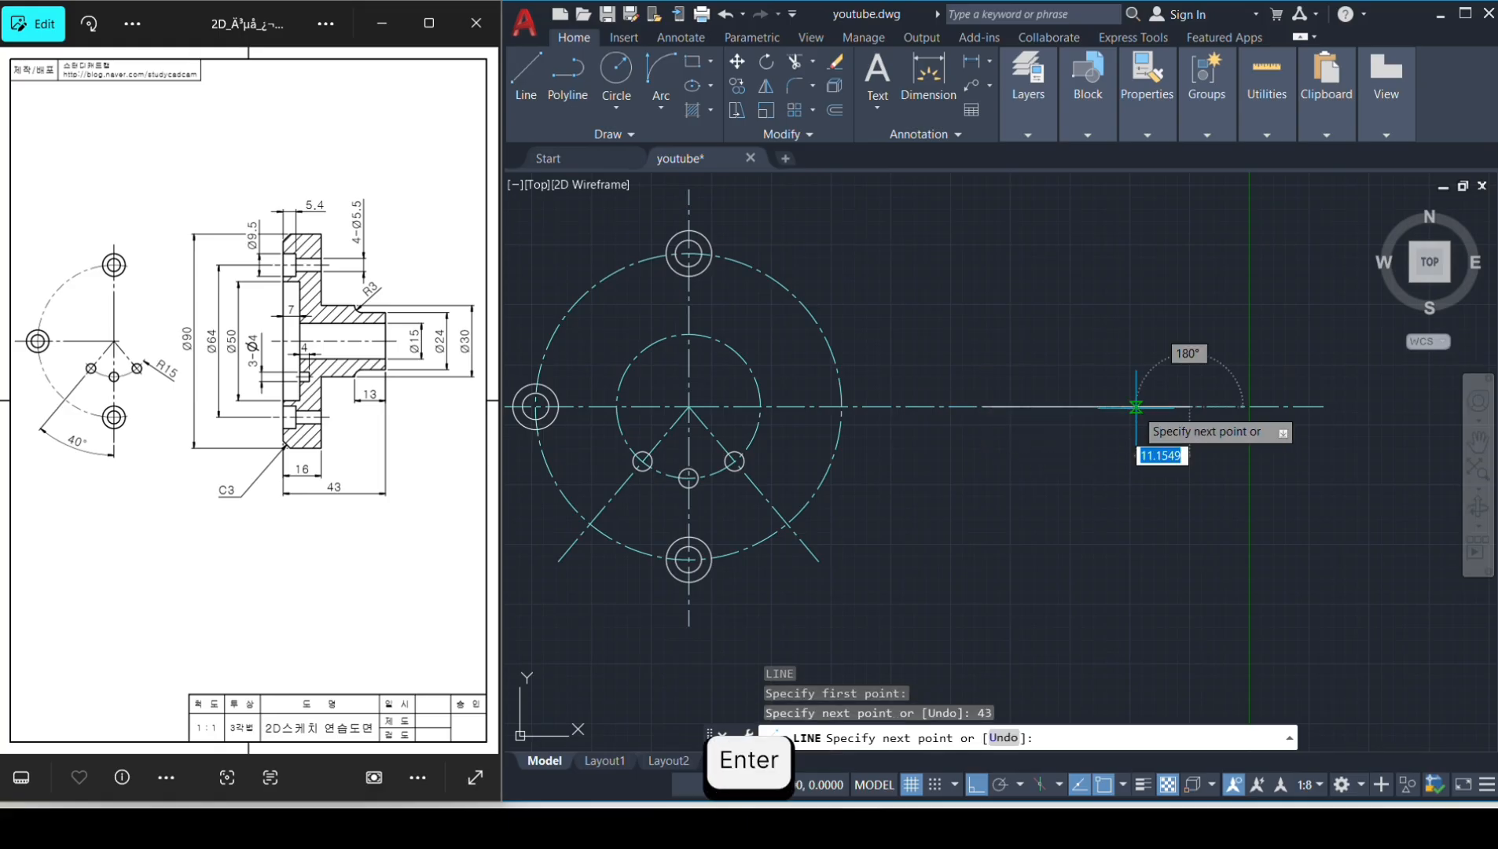
{"action": "key", "text": "space"}
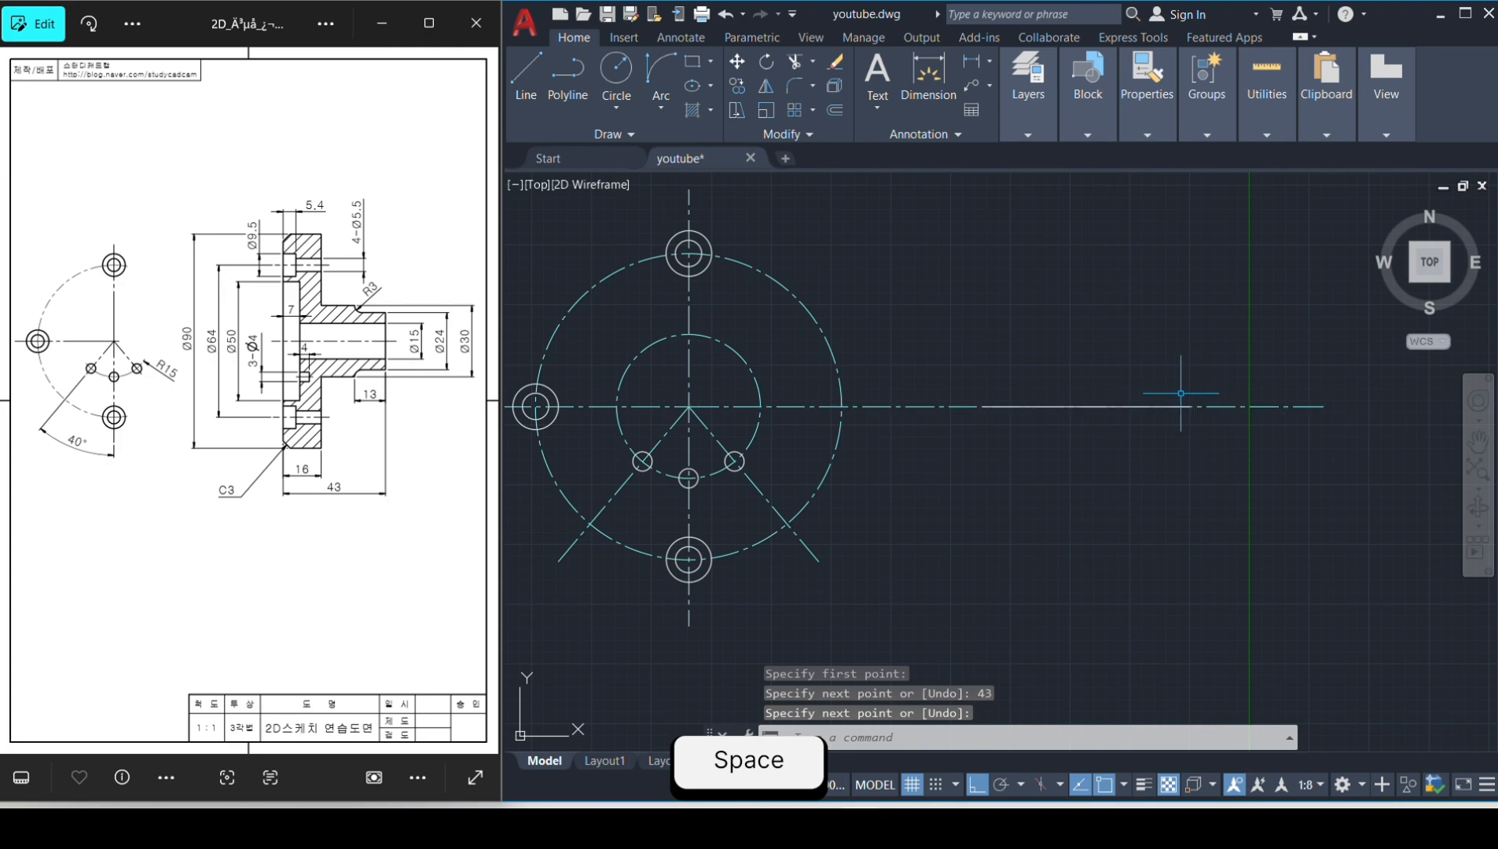
Trim away the horizontal centerline beyond the right side of the 64 mm guideline circle, keeping the 43 mm line.
{"action": "type", "text": "tr"}
{"action": "key", "text": "space"}
{"action": "left_click", "coordinate": [924, 378]}
{"action": "left_click", "coordinate": [1050, 434]}
{"action": "key", "text": "space"}
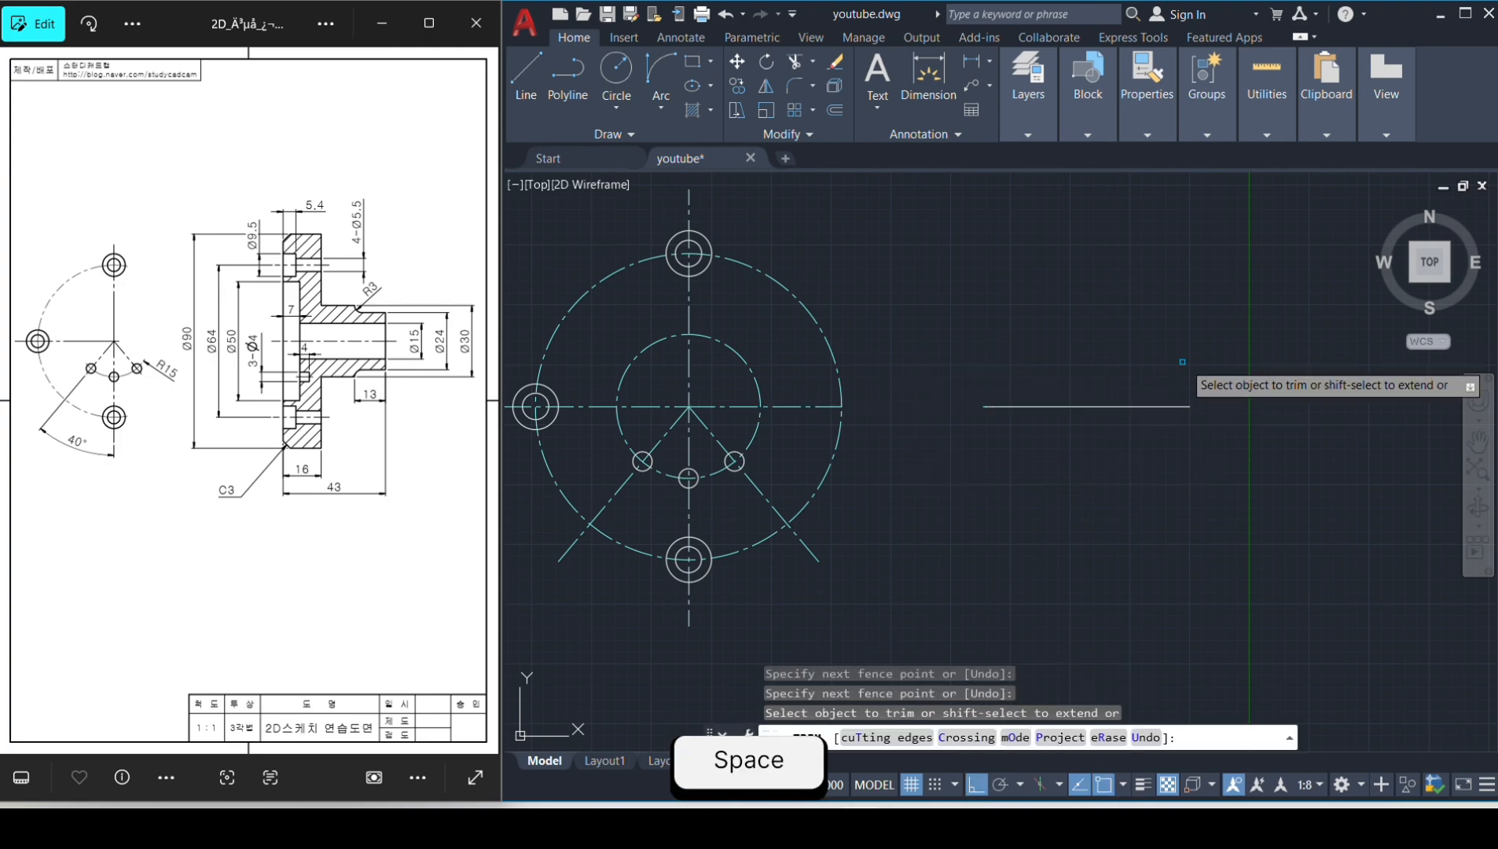
{"action": "key", "text": "space"}
Make the guidelines layer the current layer.
{"action": "middle_click_drag", "start_coordinate": [1123, 387], "coordinate": [1138, 477]}
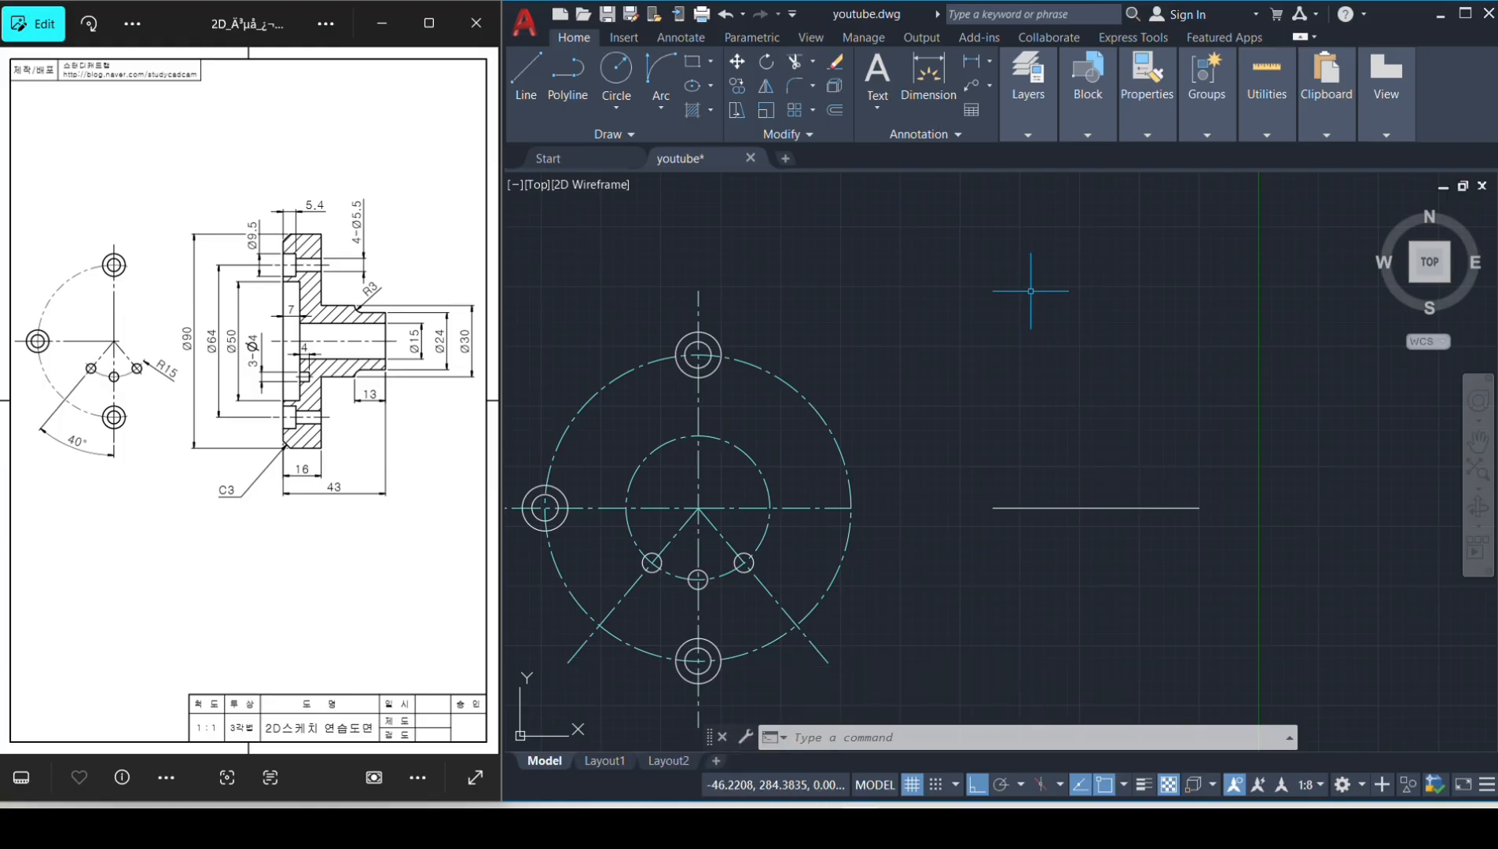
{"action": "left_click", "coordinate": [1030, 125]}
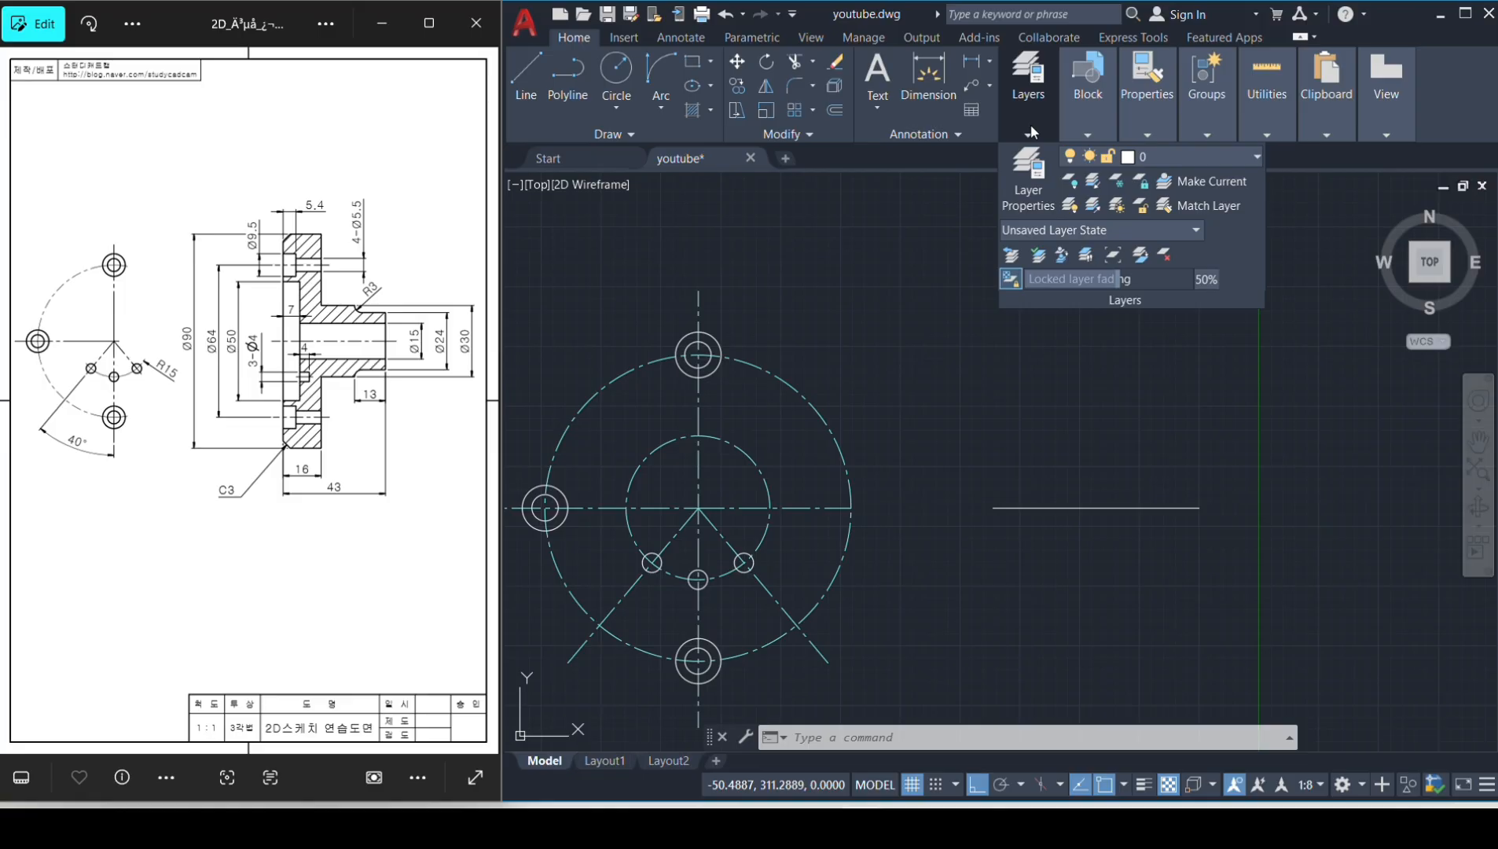
{"action": "left_click", "coordinate": [1160, 164]}
{"action": "left_click", "coordinate": [1145, 229]}
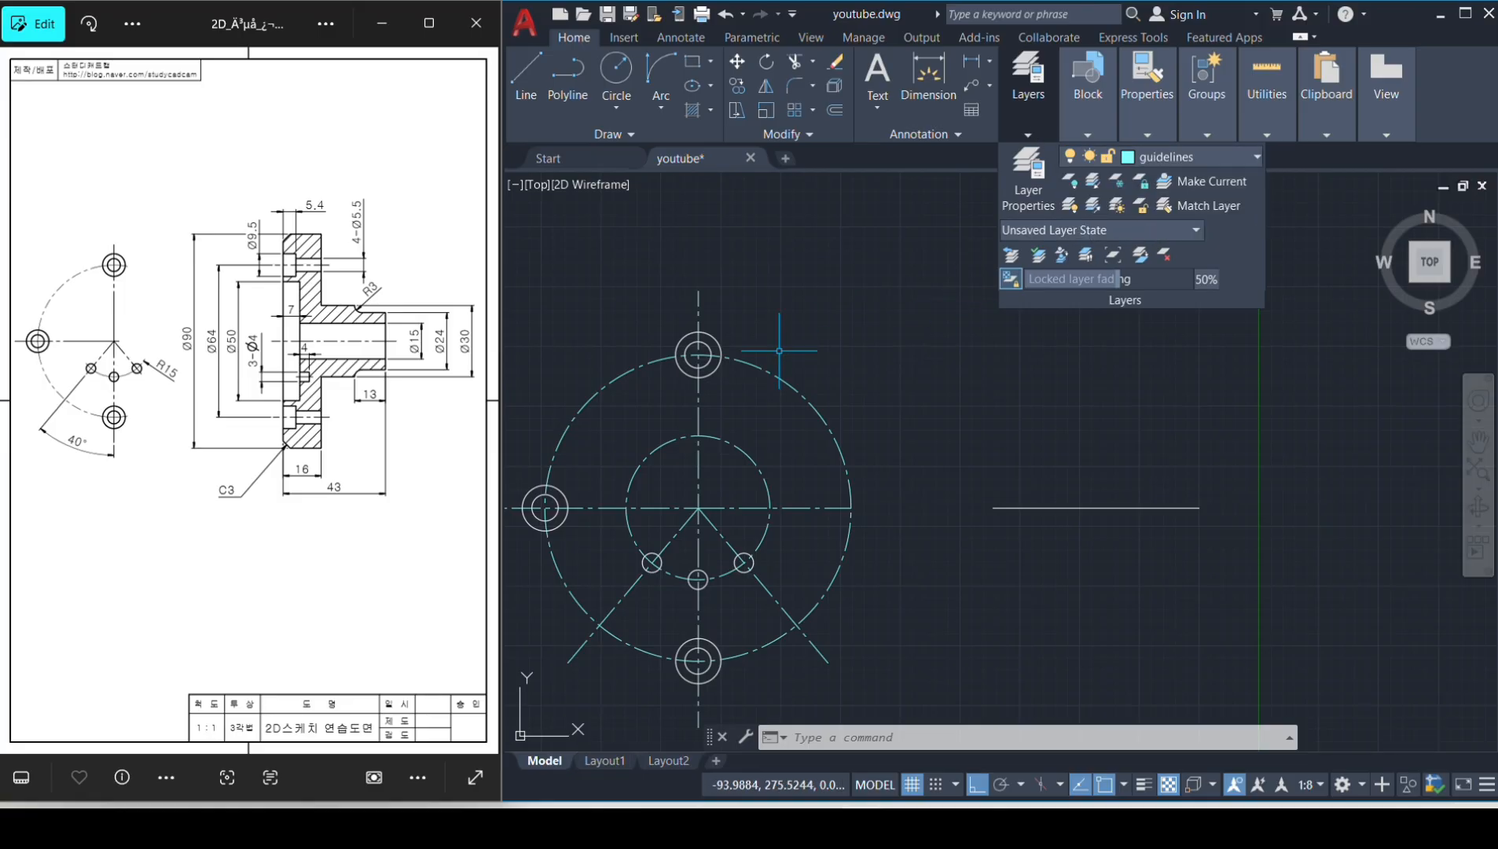
Draw horizontal guidelines from the centers of the top and bottom holes rightward past the end of the 43 mm line.
{"action": "type", "text": "l"}
{"action": "key", "text": "space"}
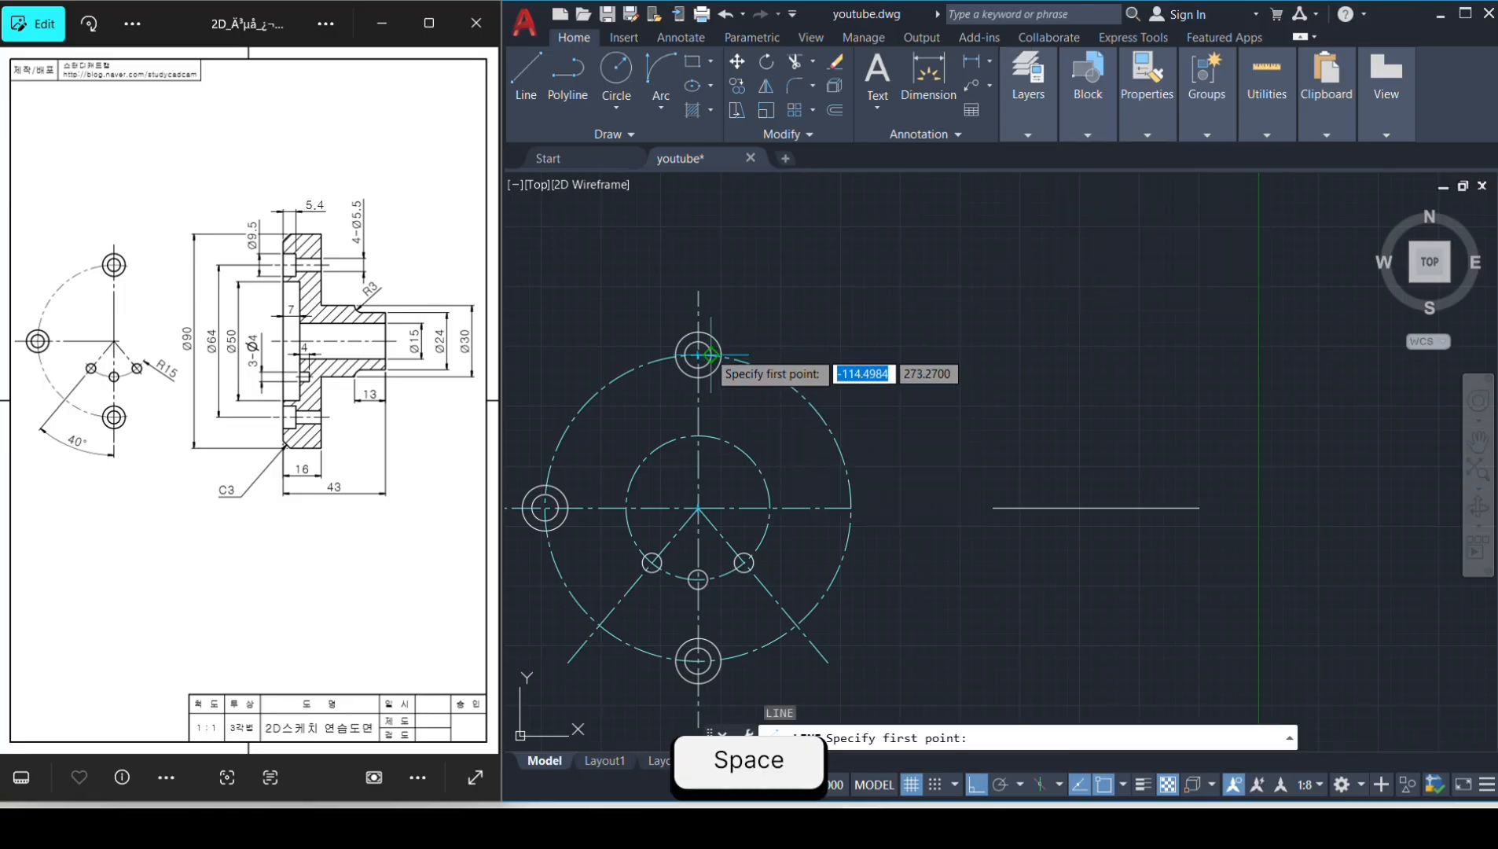
{"action": "left_click", "coordinate": [698, 354]}
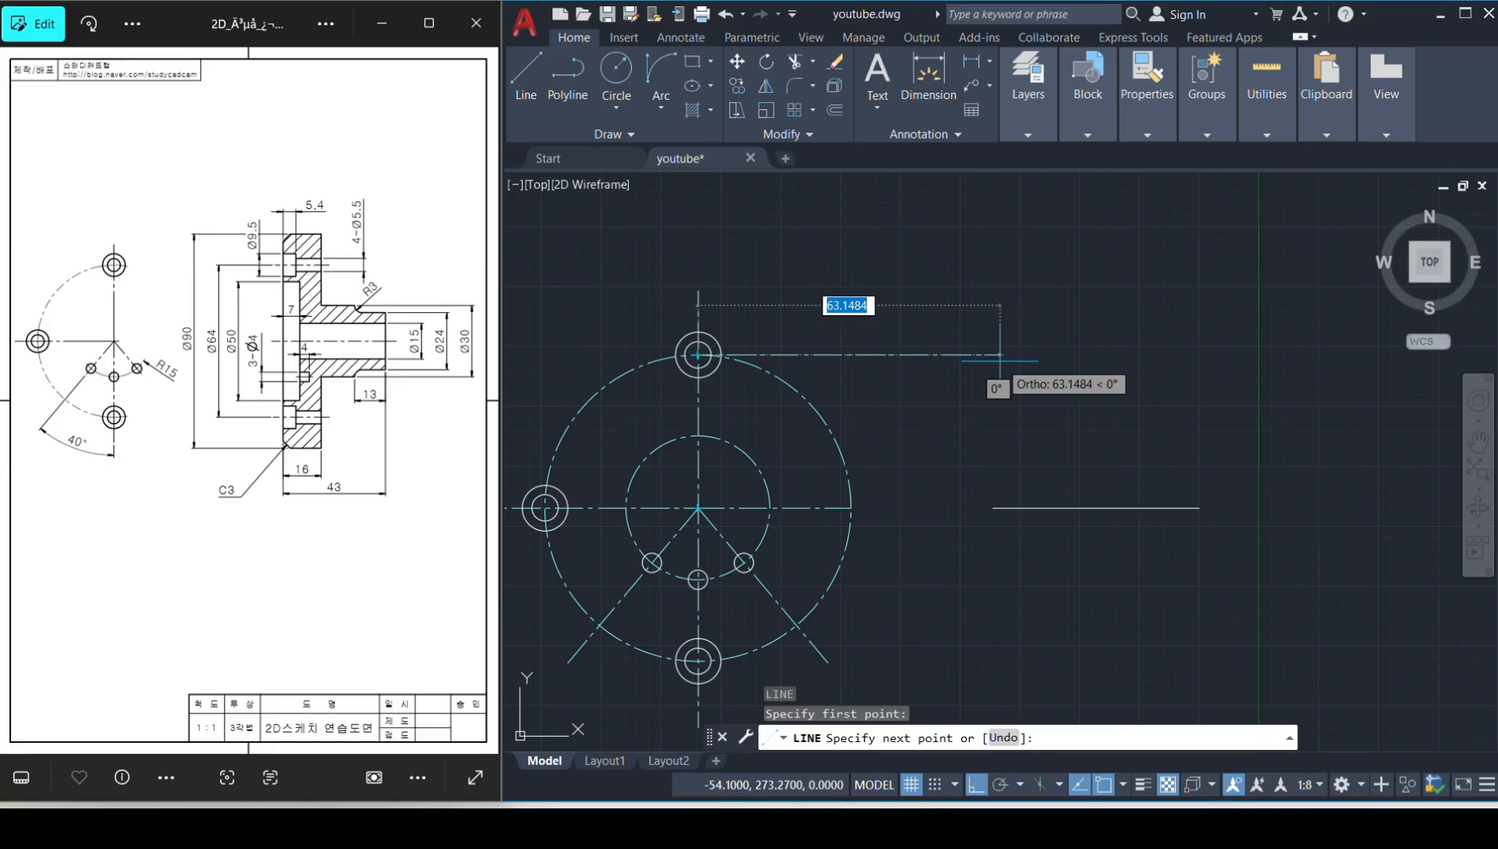
{"action": "left_click", "coordinate": [1204, 355]}
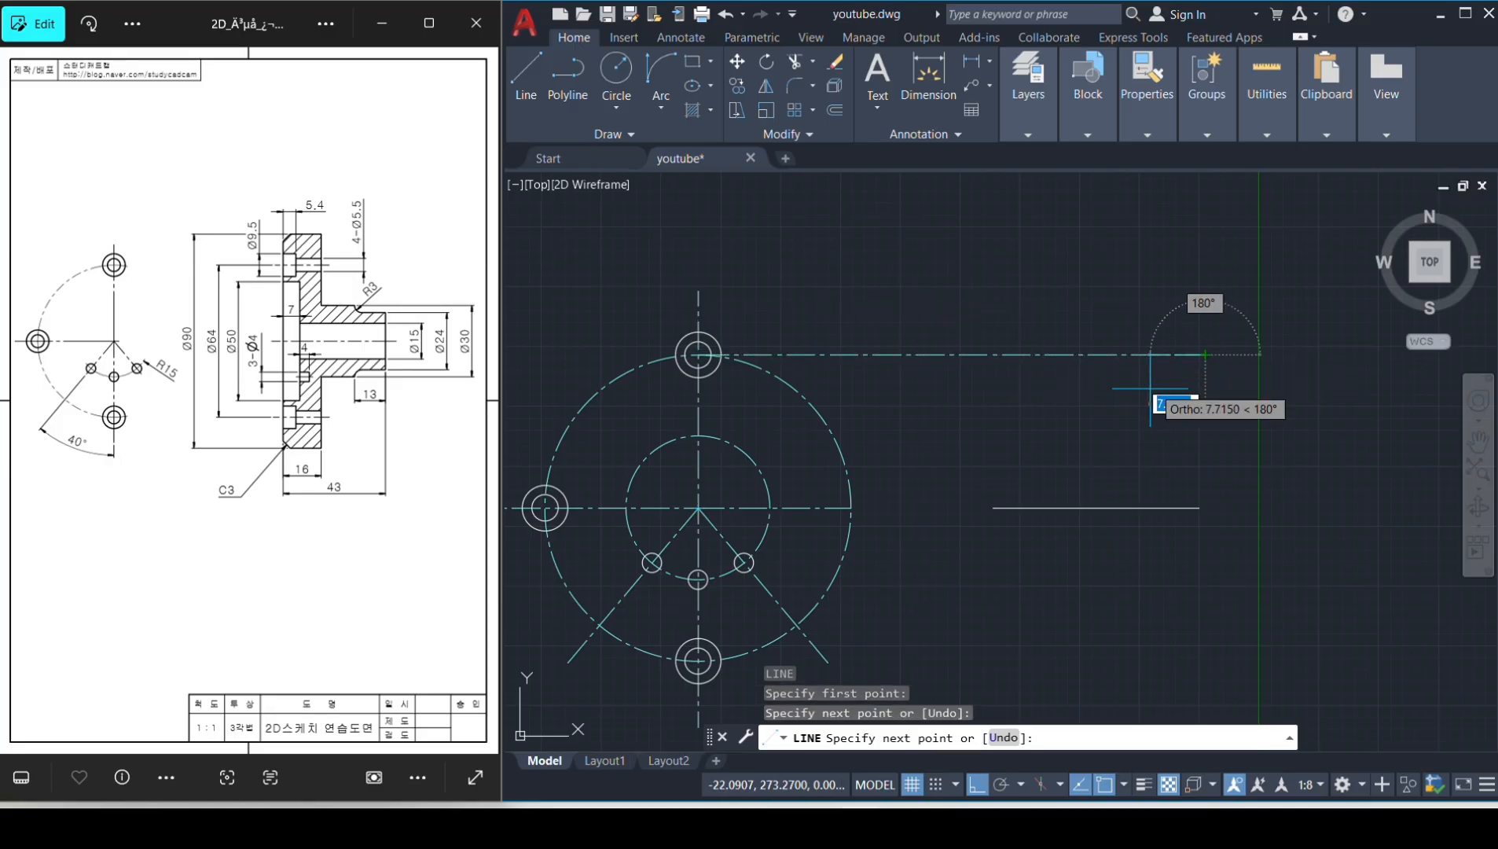
{"action": "key", "text": "space"}
{"action": "key", "text": "space"}
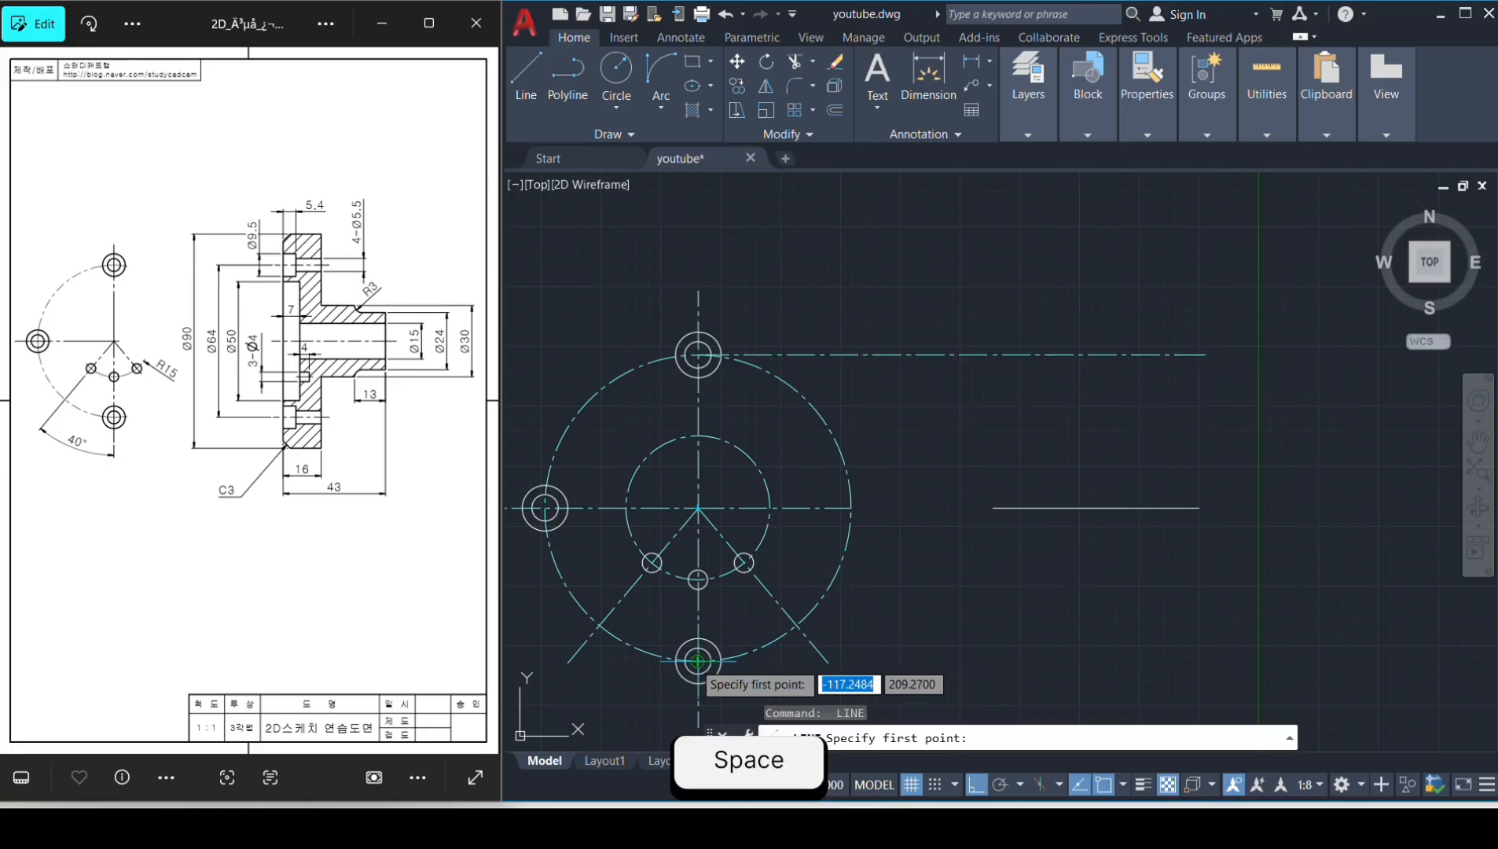
{"action": "left_click", "coordinate": [698, 660]}
{"action": "left_click", "coordinate": [1304, 617]}
{"action": "key", "text": "space"}
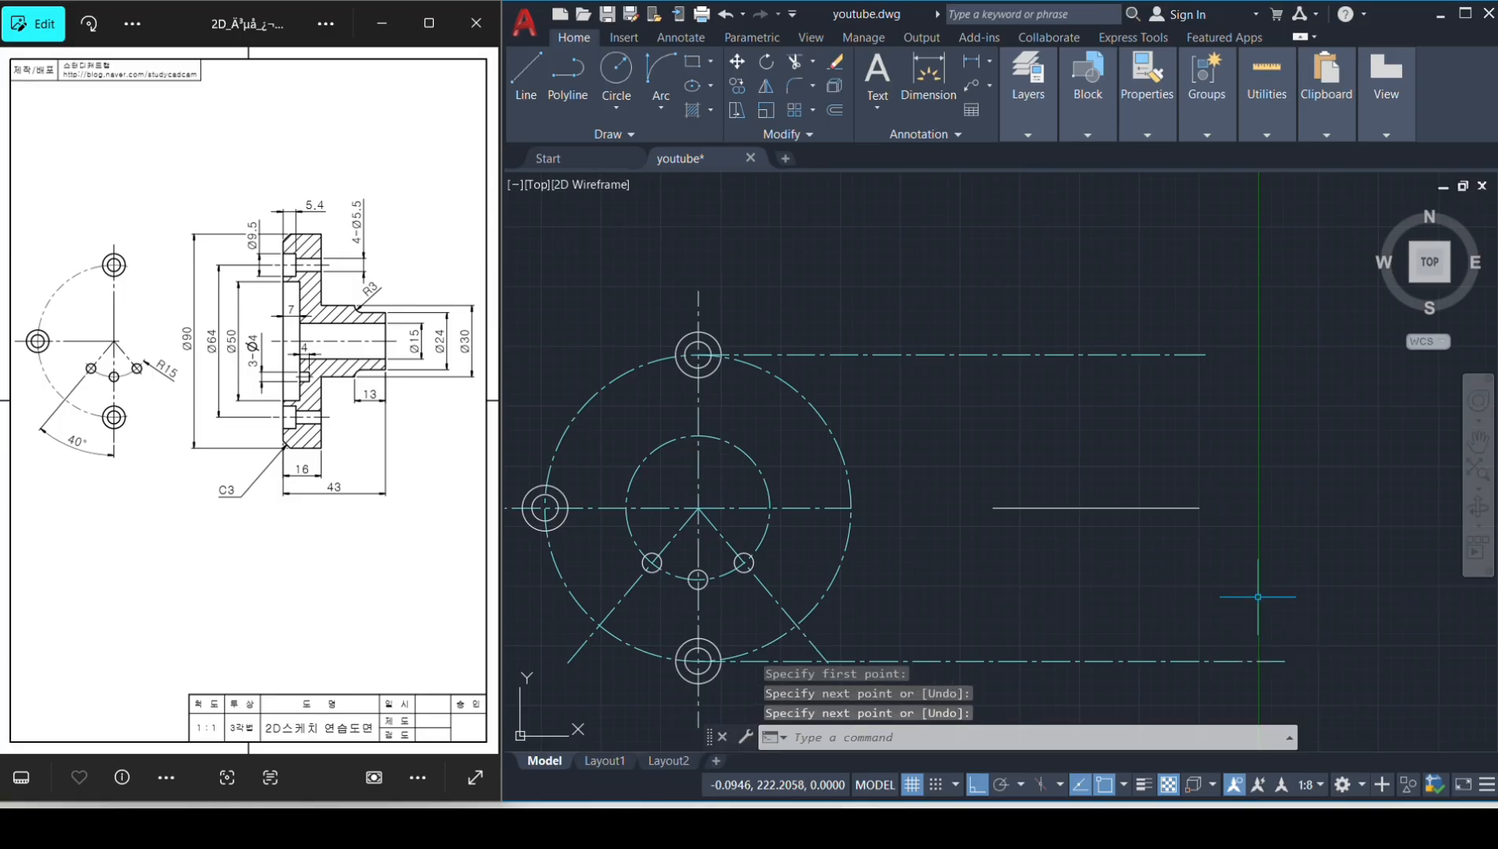
Move the 43 mm horizontal line to the guidelines layer.
{"action": "left_click", "coordinate": [1028, 134]}
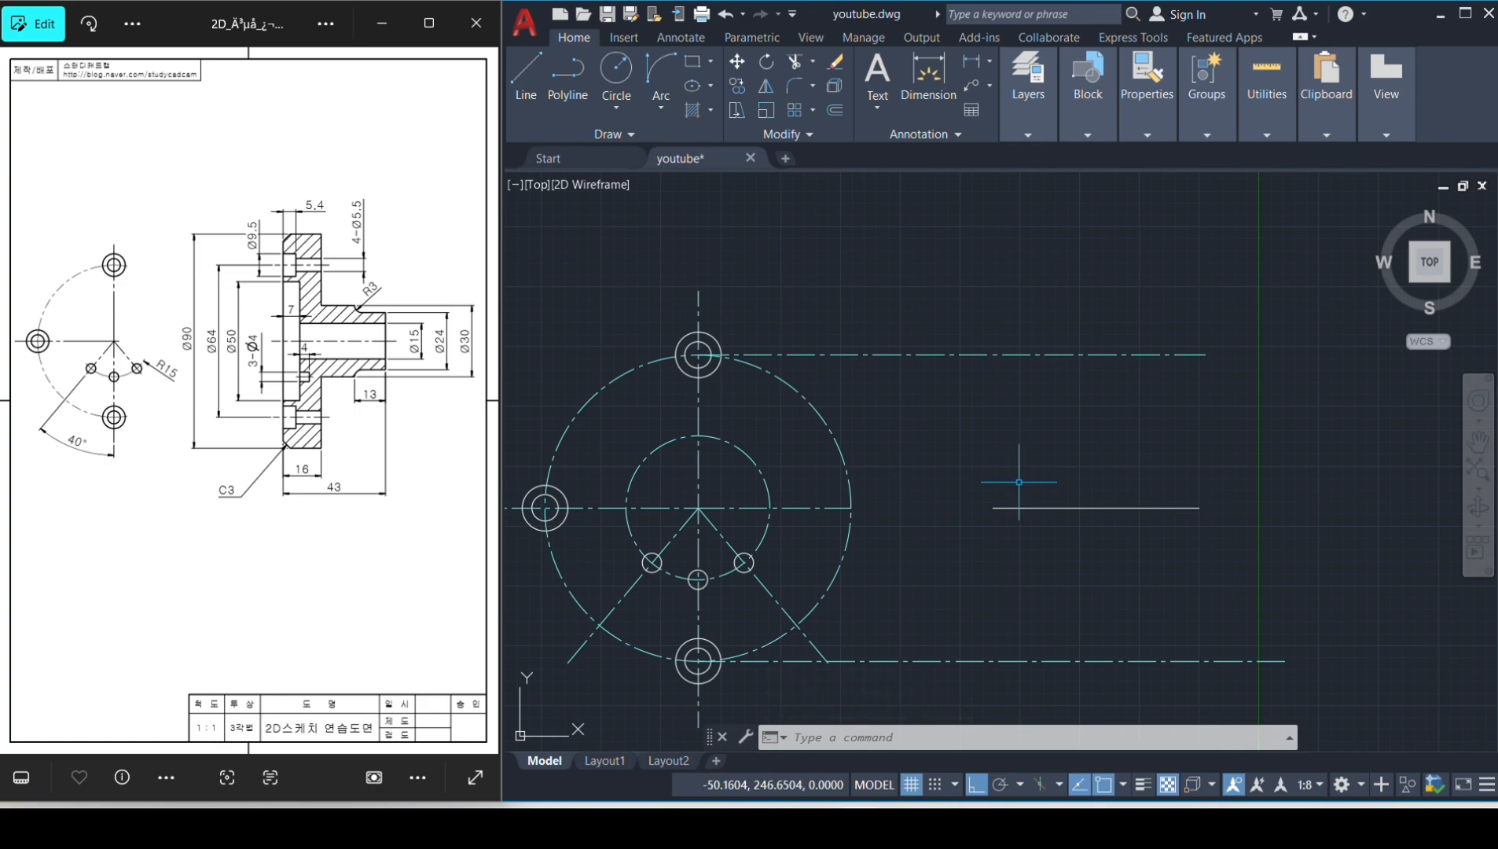
{"action": "left_click", "coordinate": [1075, 539]}
{"action": "left_click", "coordinate": [1018, 469]}
{"action": "left_click", "coordinate": [1043, 130]}
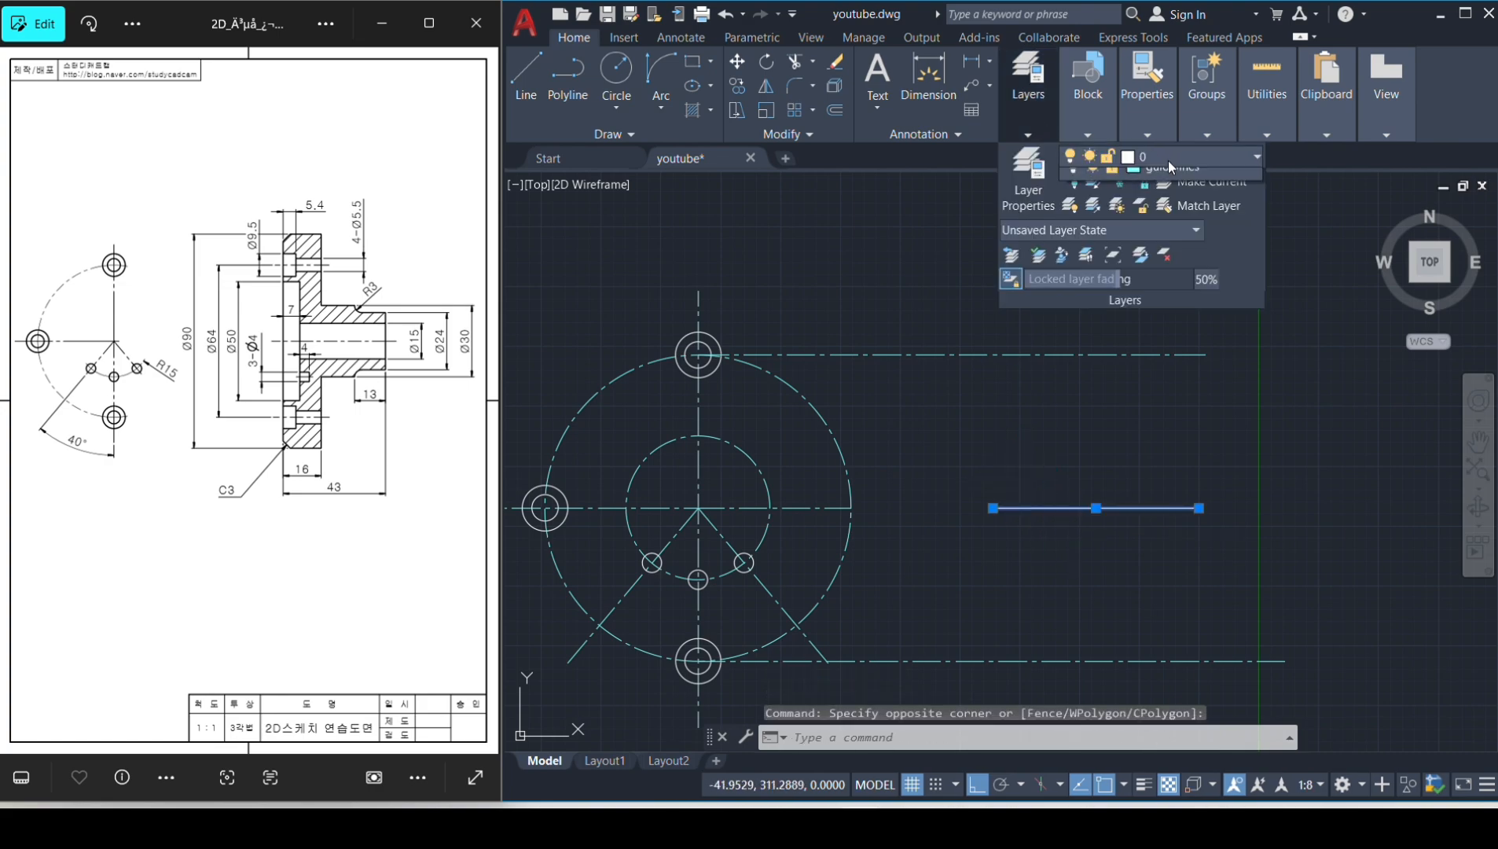
{"action": "left_click", "coordinate": [1167, 160]}
{"action": "left_click", "coordinate": [1167, 225]}
{"action": "key", "text": "Escape"}
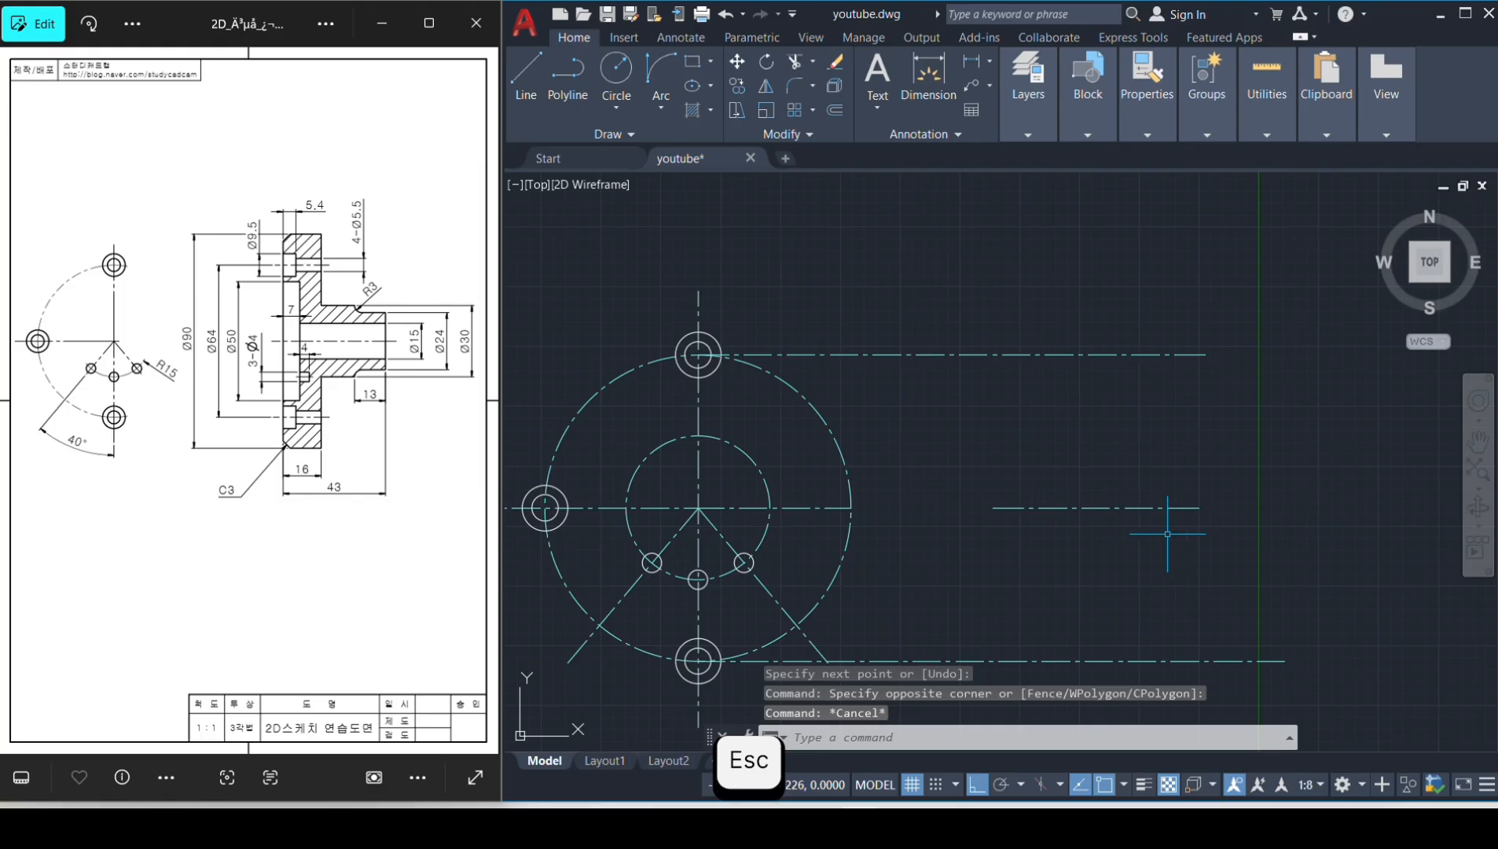
Offset the 43 mm center guideline upward by 7.5 mm.
{"action": "type", "text": "o"}
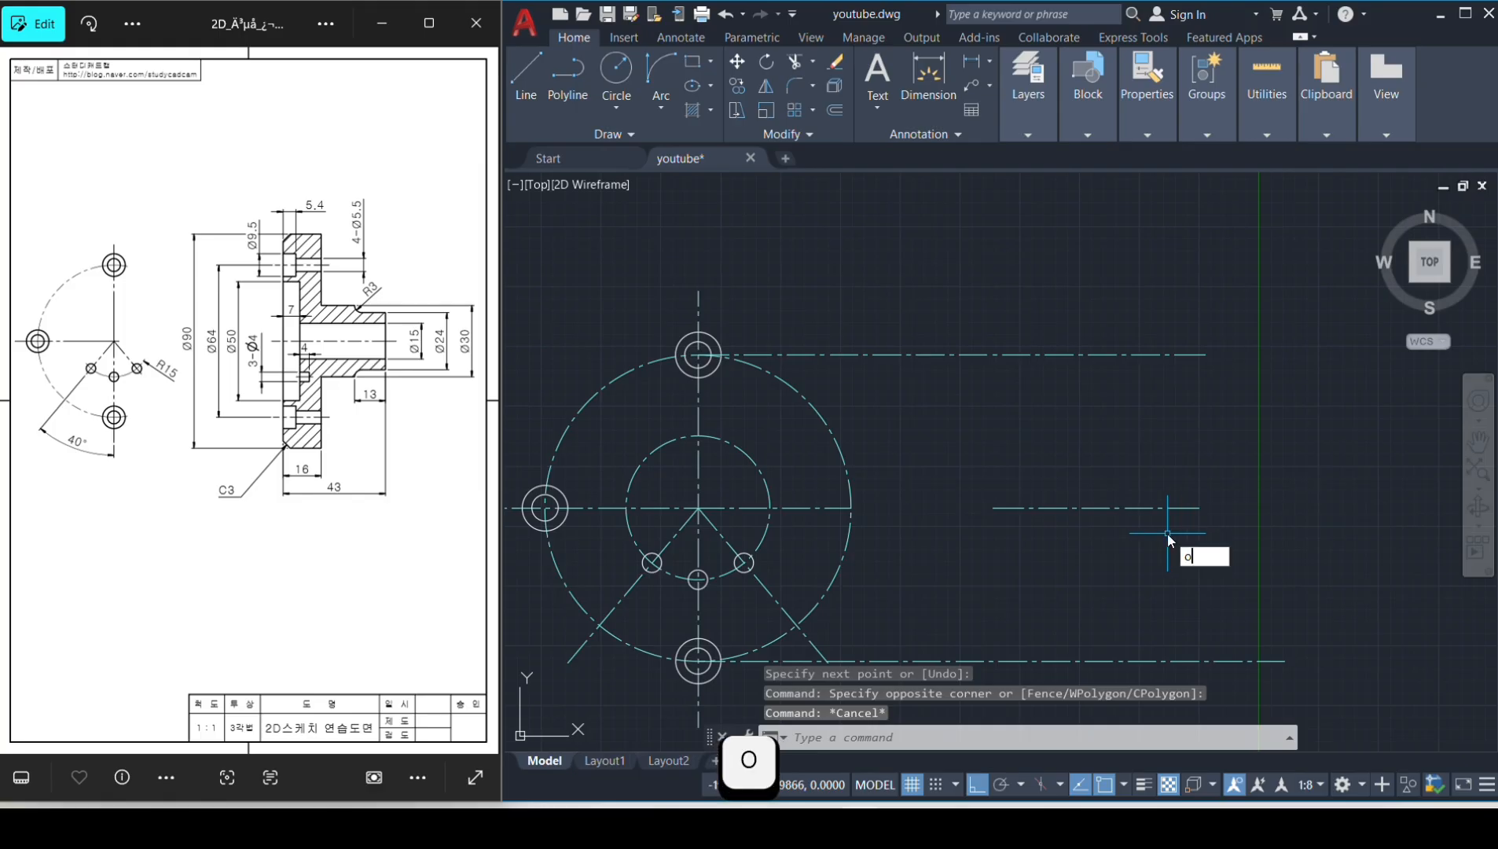
{"action": "key", "text": "space"}
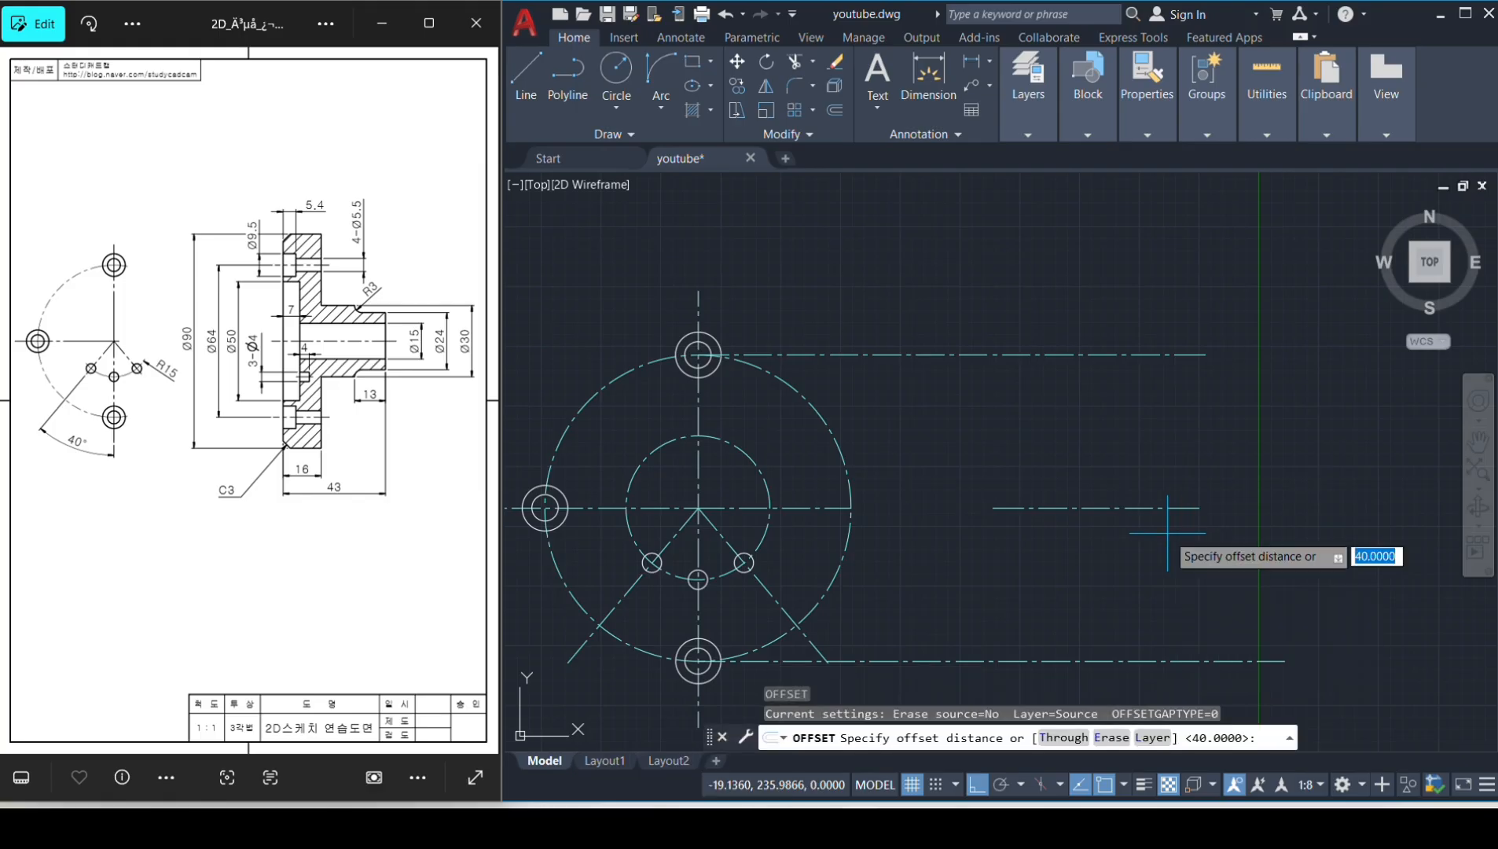
{"action": "type", "text": "7.5"}
{"action": "key", "text": "Return"}
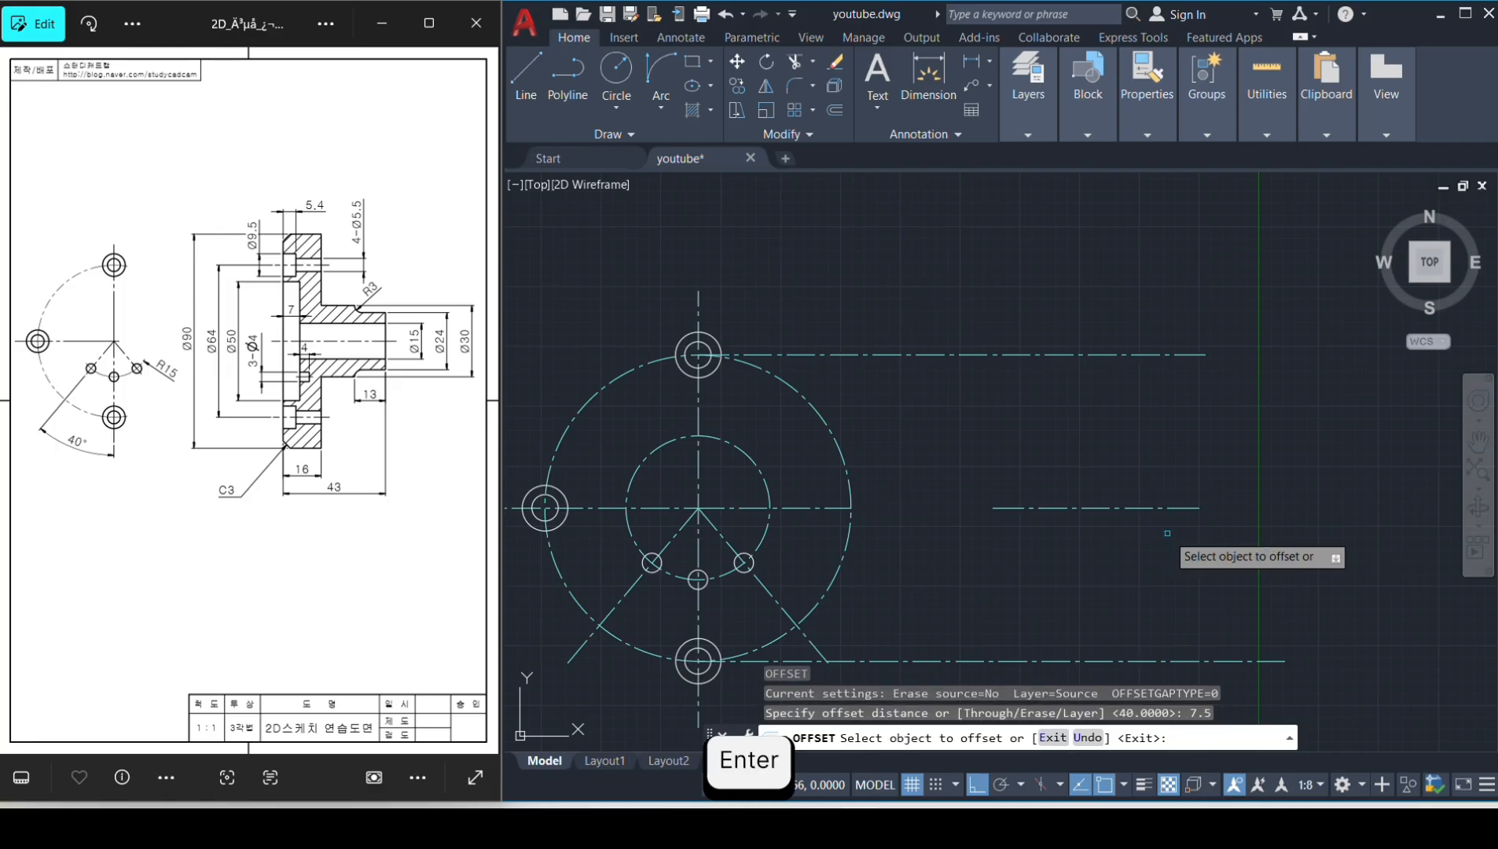
{"action": "left_click", "coordinate": [1170, 508]}
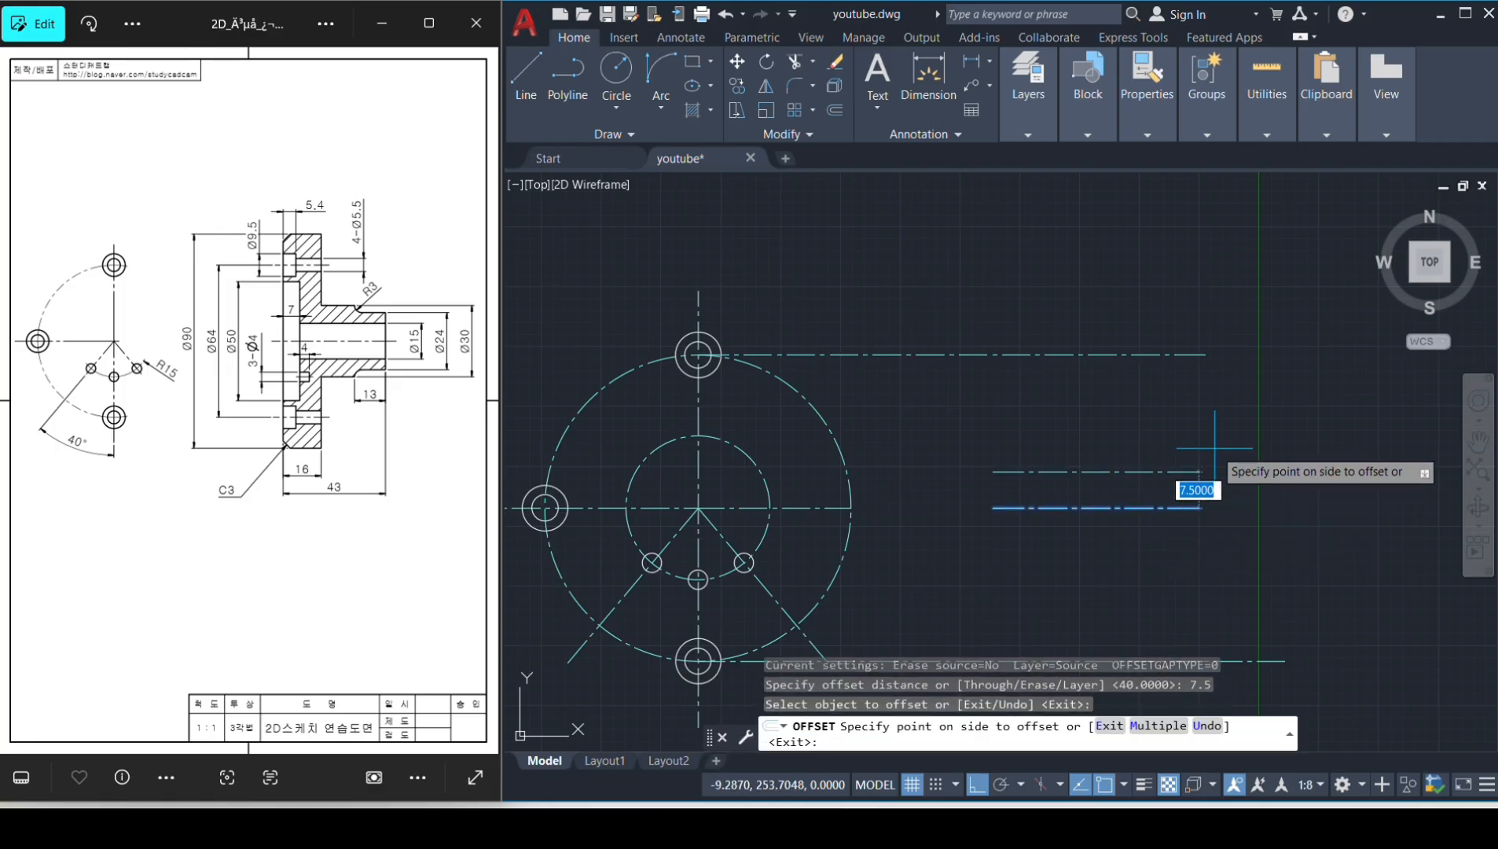
{"action": "left_click", "coordinate": [1215, 447]}
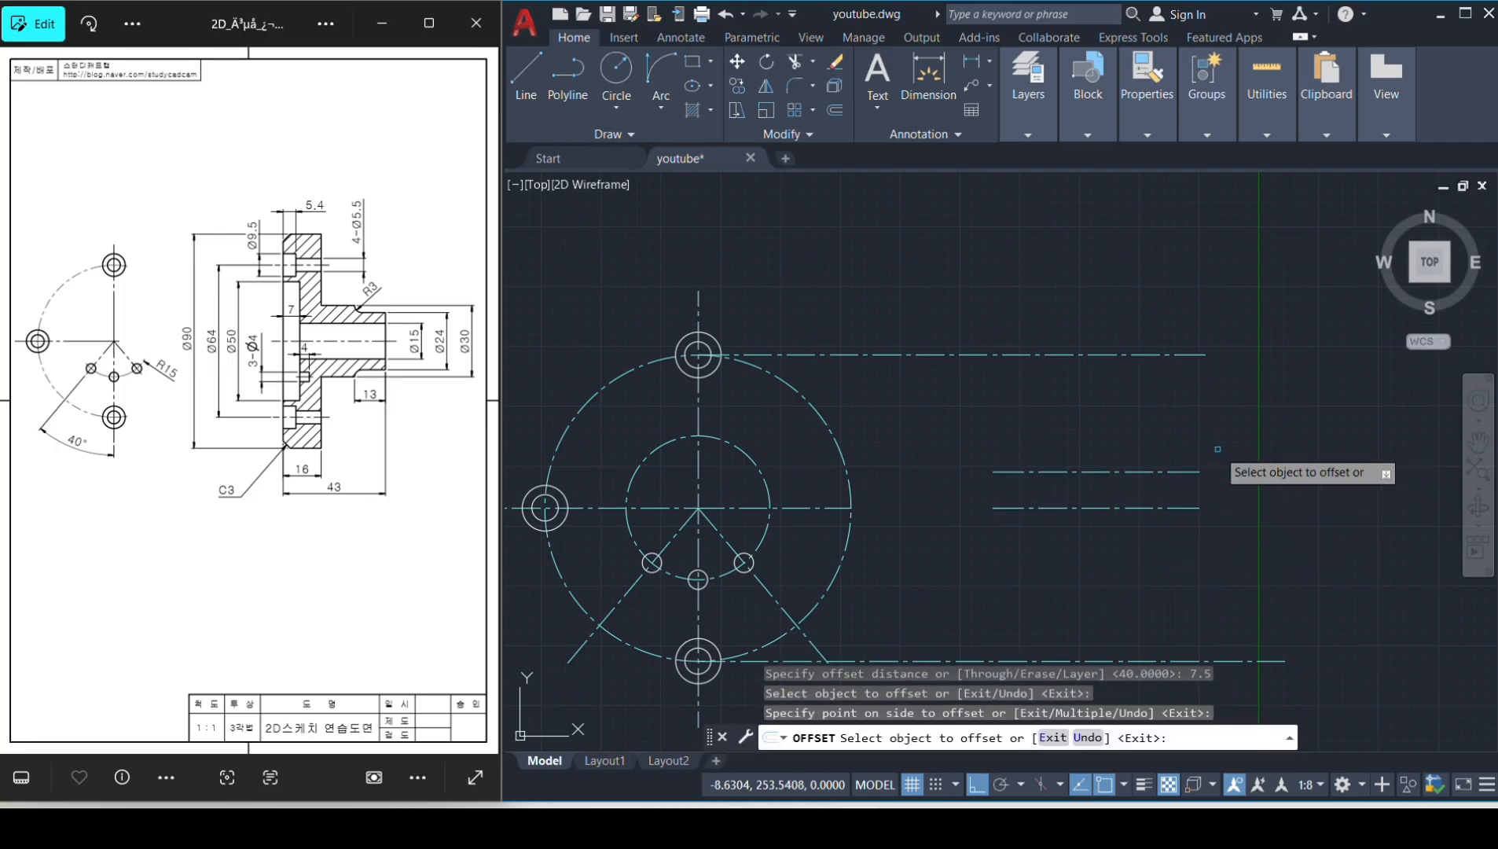
{"action": "key", "text": "Return"}
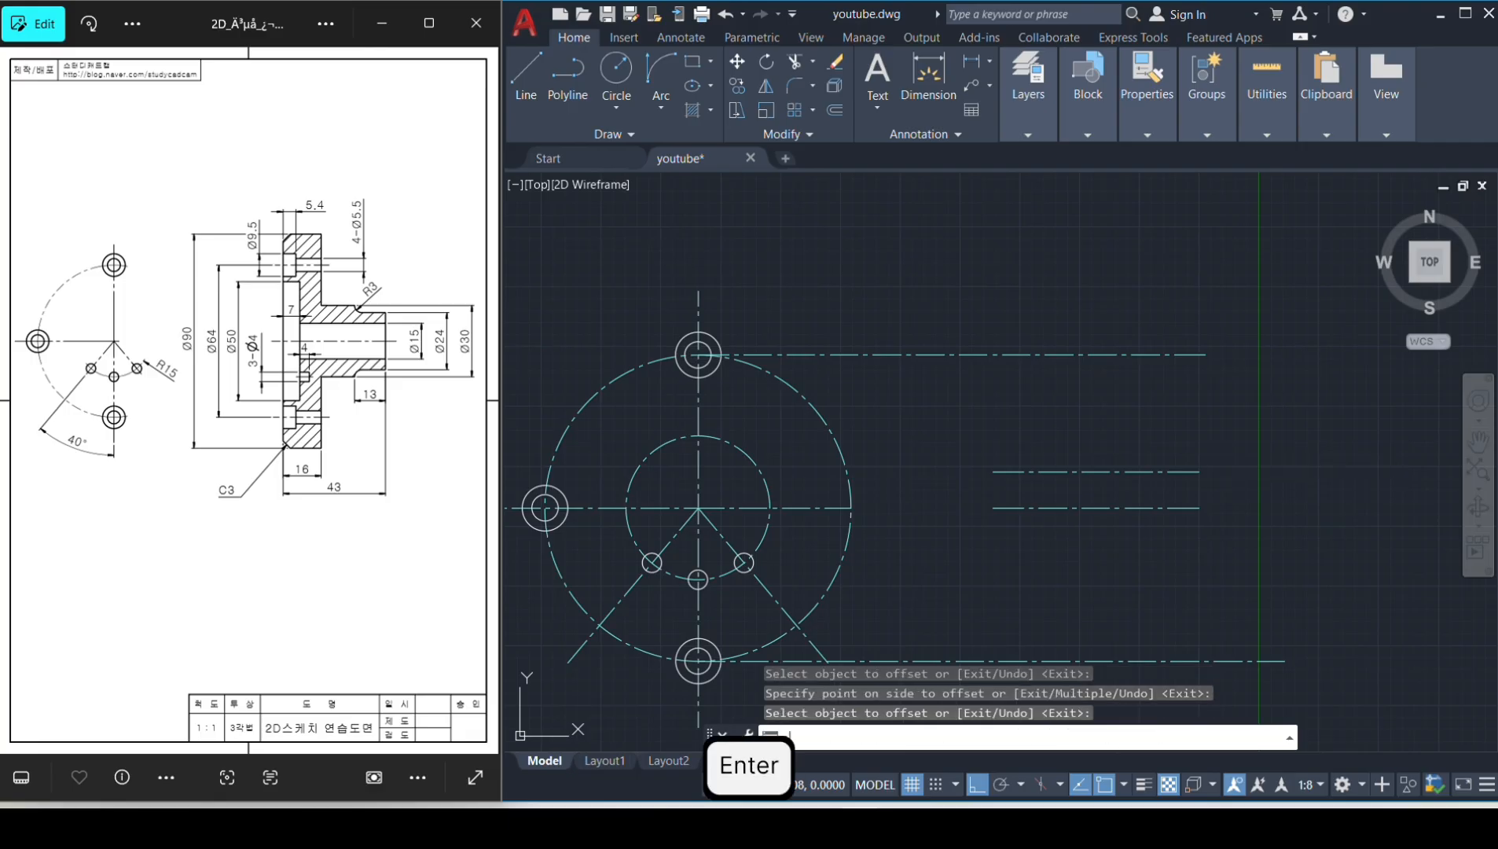
Offset the 43 mm center guideline upward by 12 mm.
{"action": "key", "text": "Return"}
{"action": "type", "text": "12"}
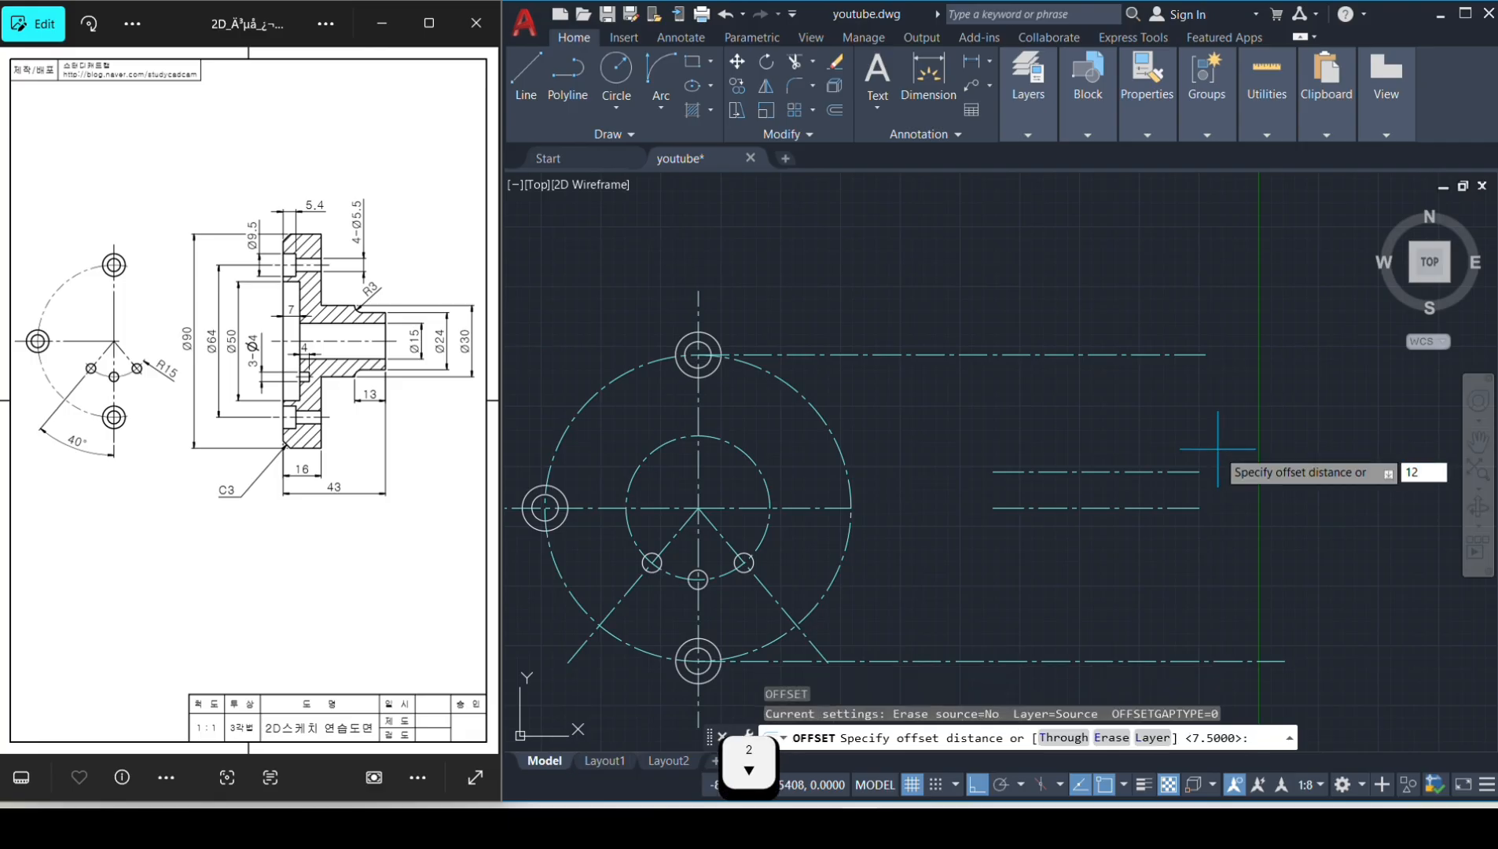
{"action": "key", "text": "Return"}
{"action": "left_click", "coordinate": [1179, 508]}
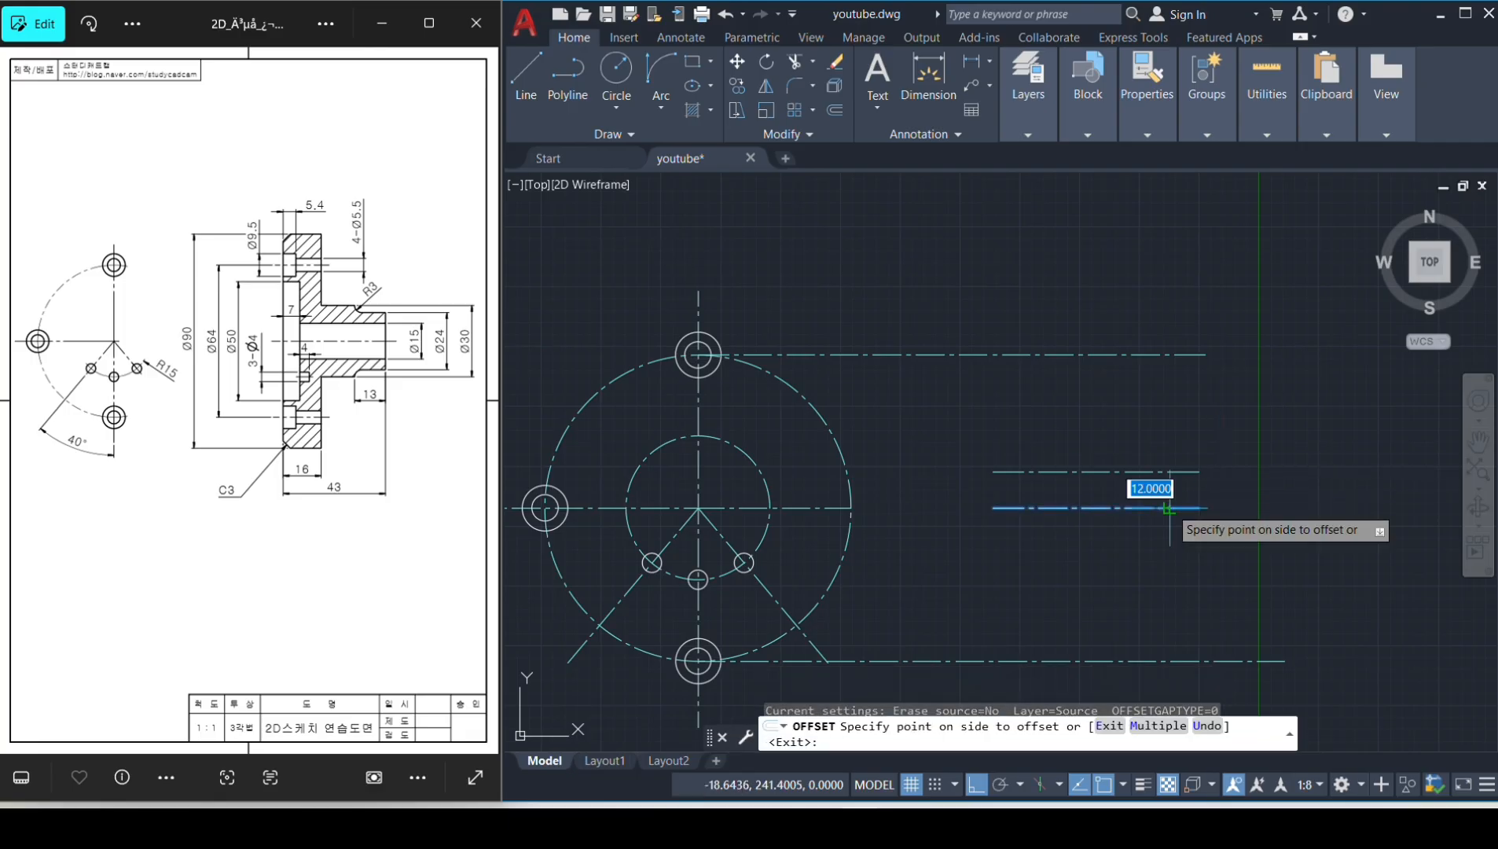
{"action": "left_click", "coordinate": [1204, 426]}
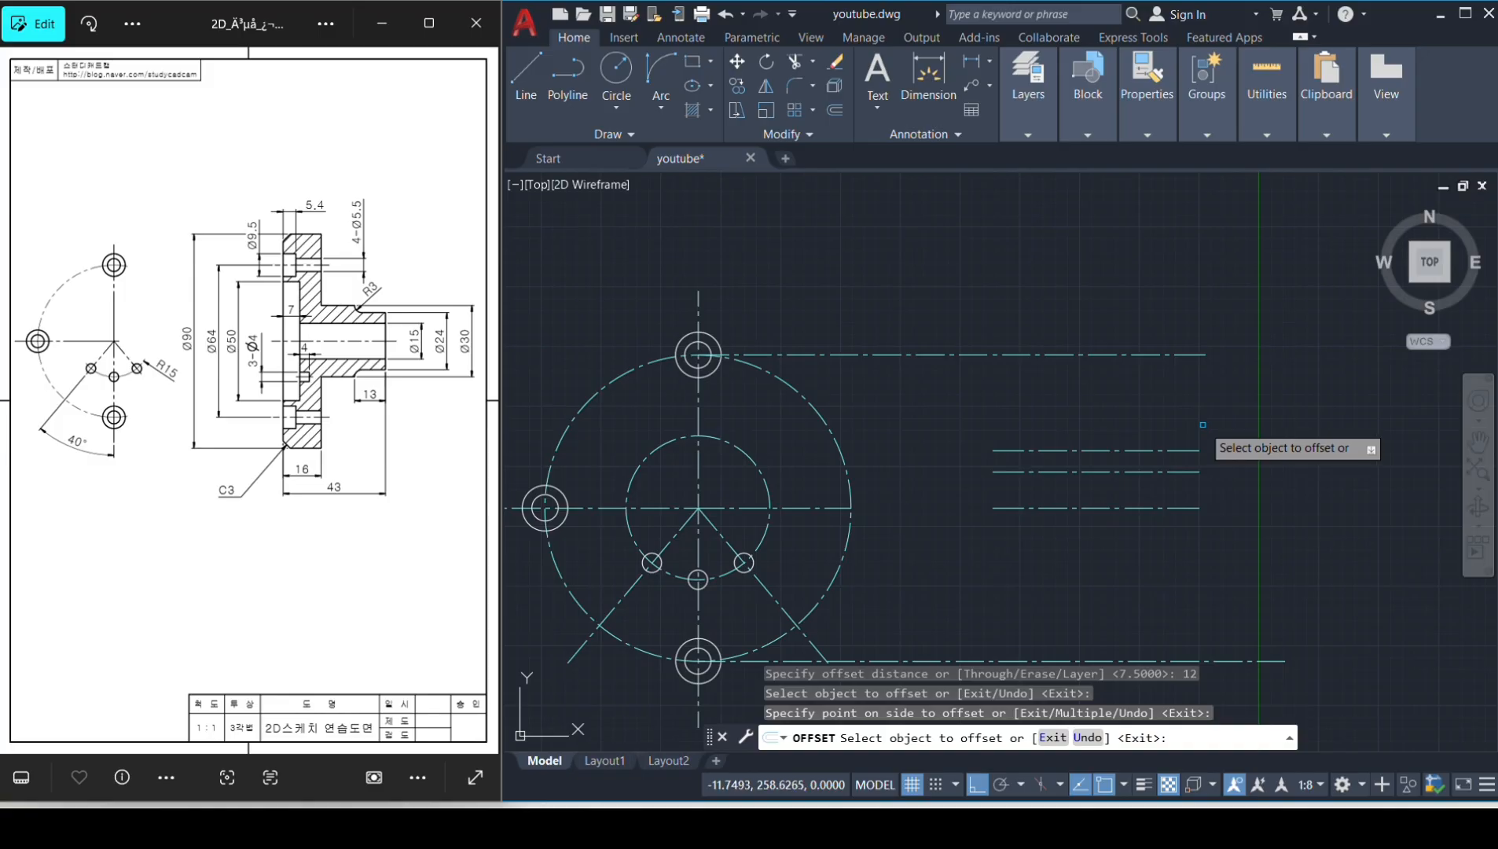
{"action": "key", "text": "Return"}
{"action": "key", "text": "Return"}
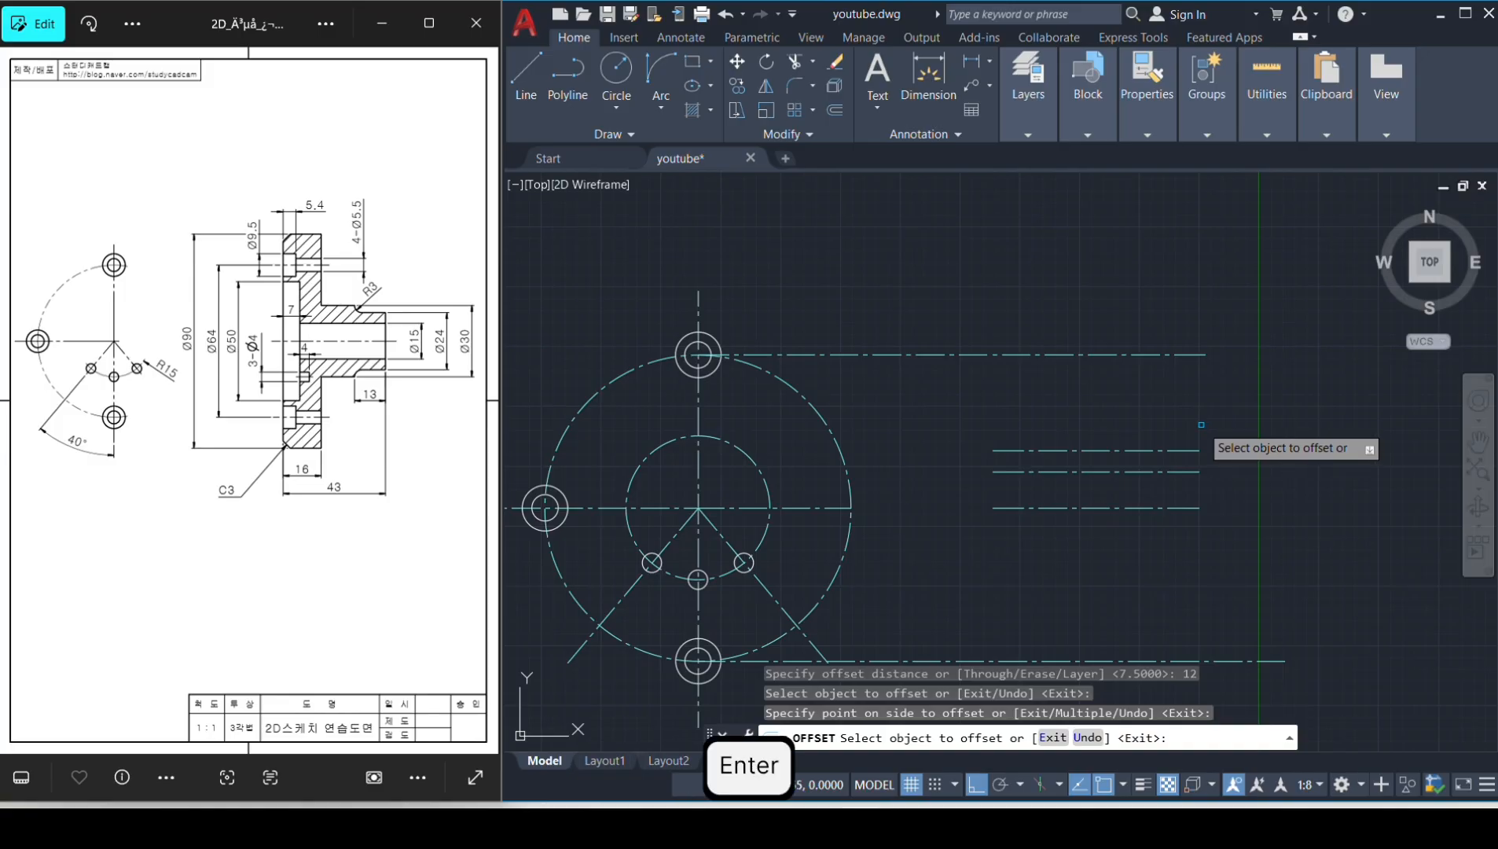
Offset the 43 mm center guideline upward by 15 mm.
{"action": "type", "text": "1"}
{"action": "key", "text": "Return"}
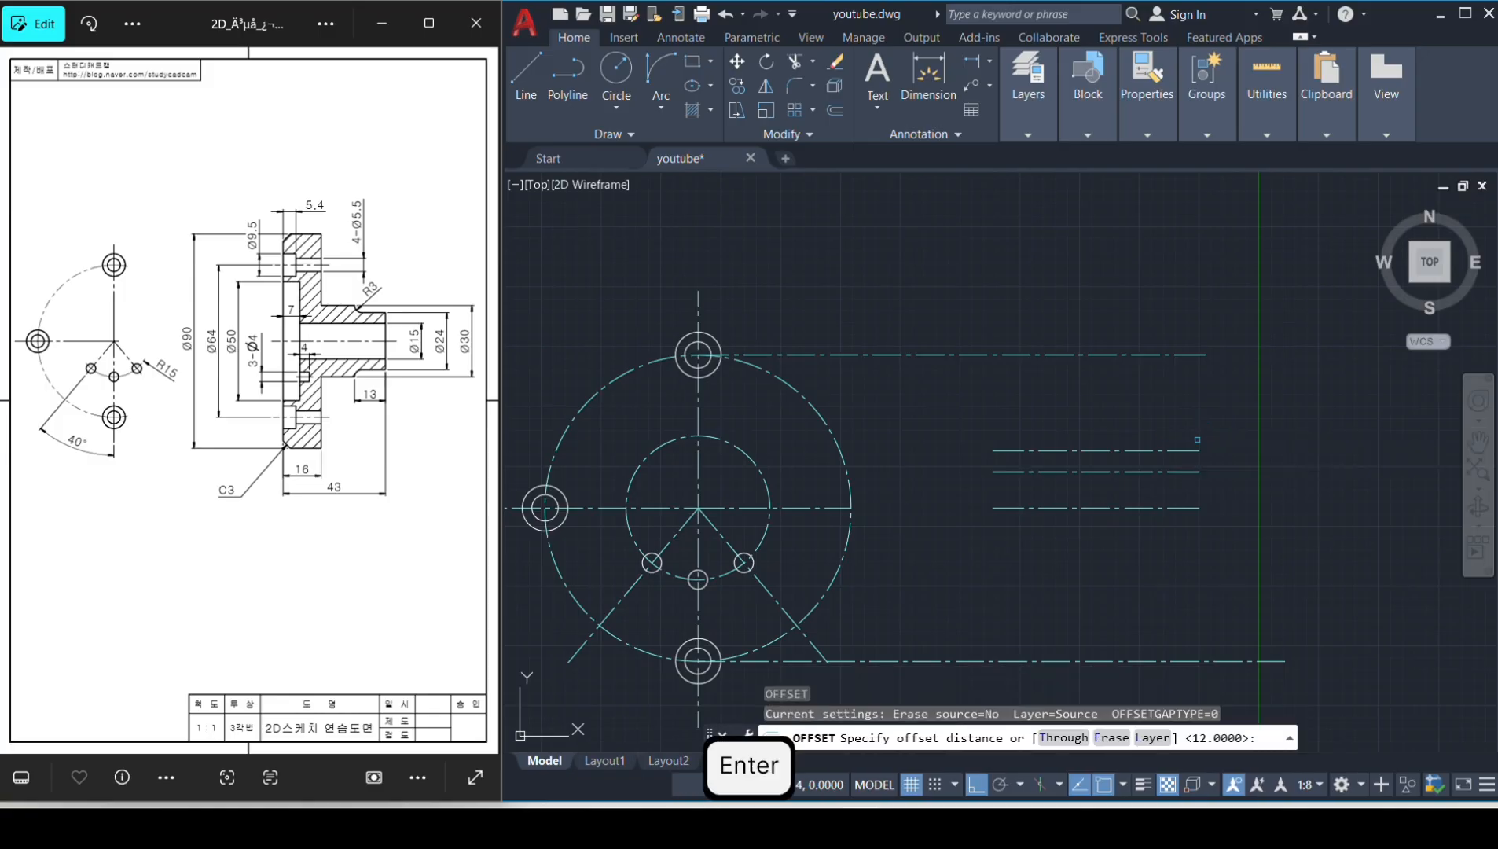
{"action": "left_click", "coordinate": [1155, 508]}
{"action": "left_click", "coordinate": [1198, 409]}
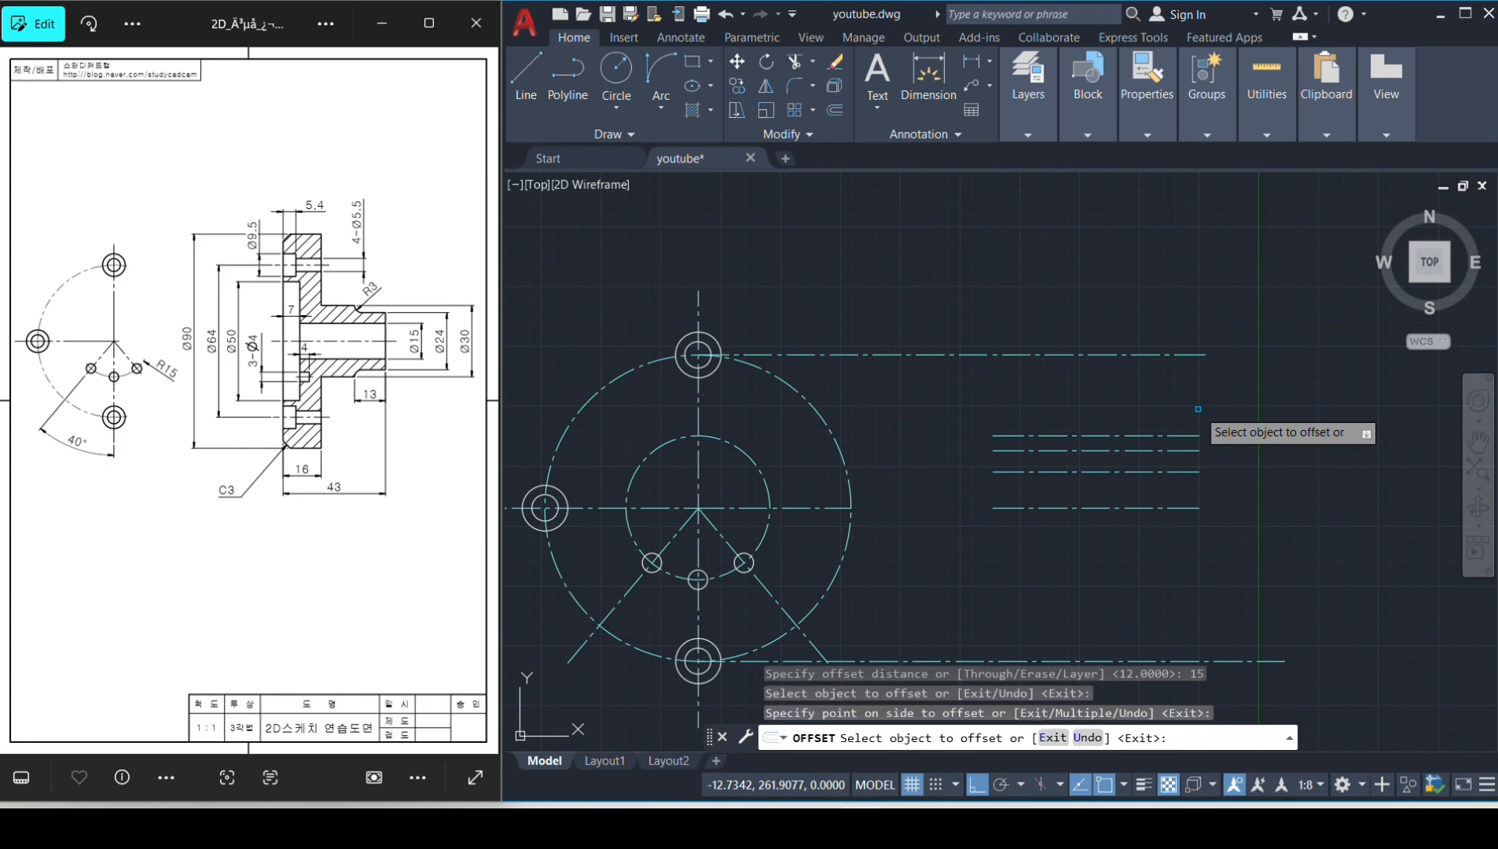
{"action": "key", "text": "Return"}
Offset the 43 mm center guideline upward by 25 mm.
{"action": "key", "text": "Return"}
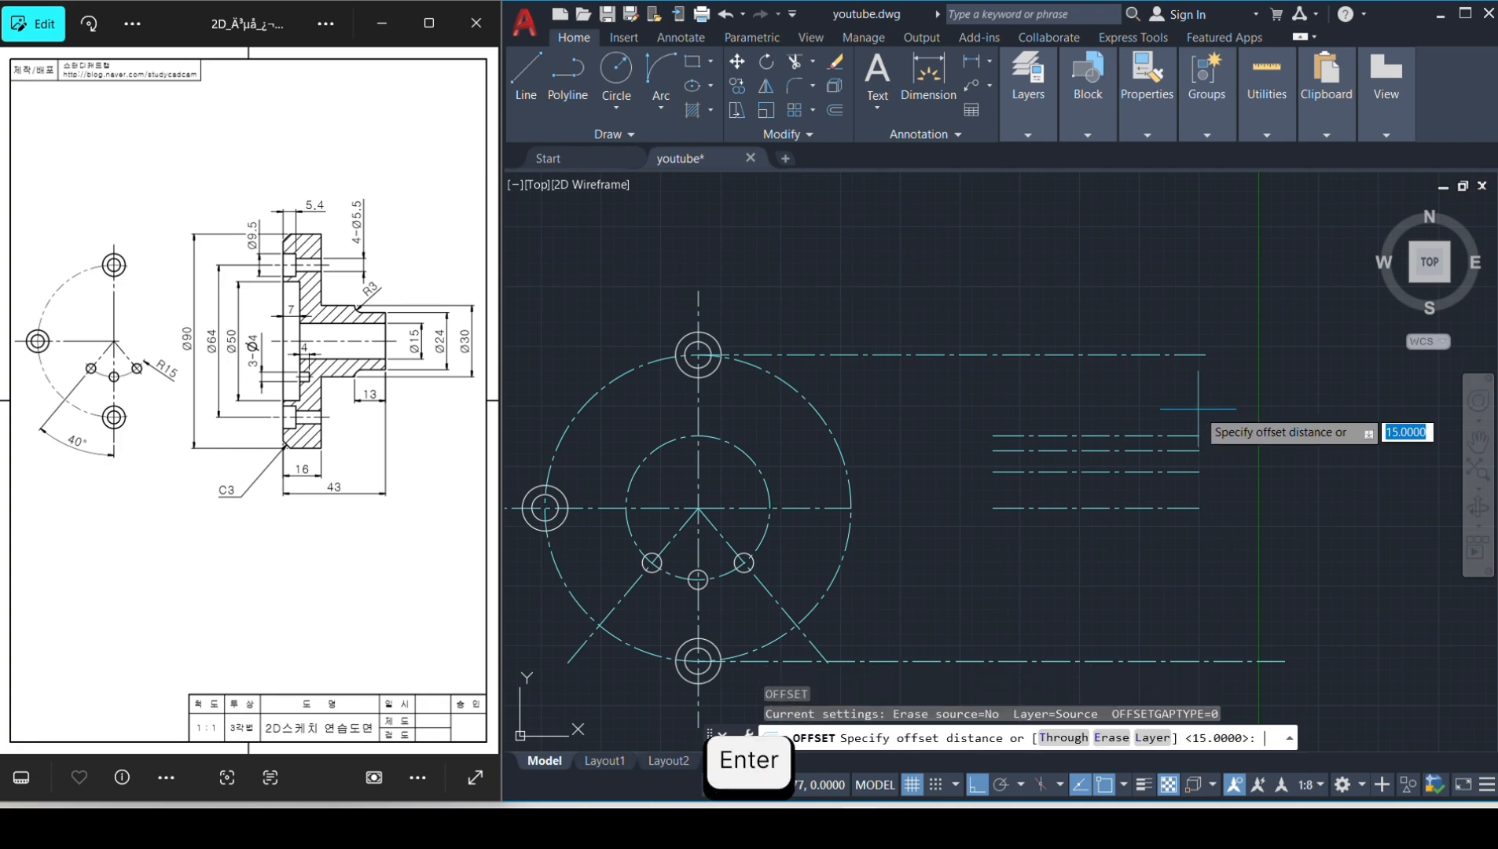
{"action": "type", "text": "25"}
{"action": "key", "text": "Return"}
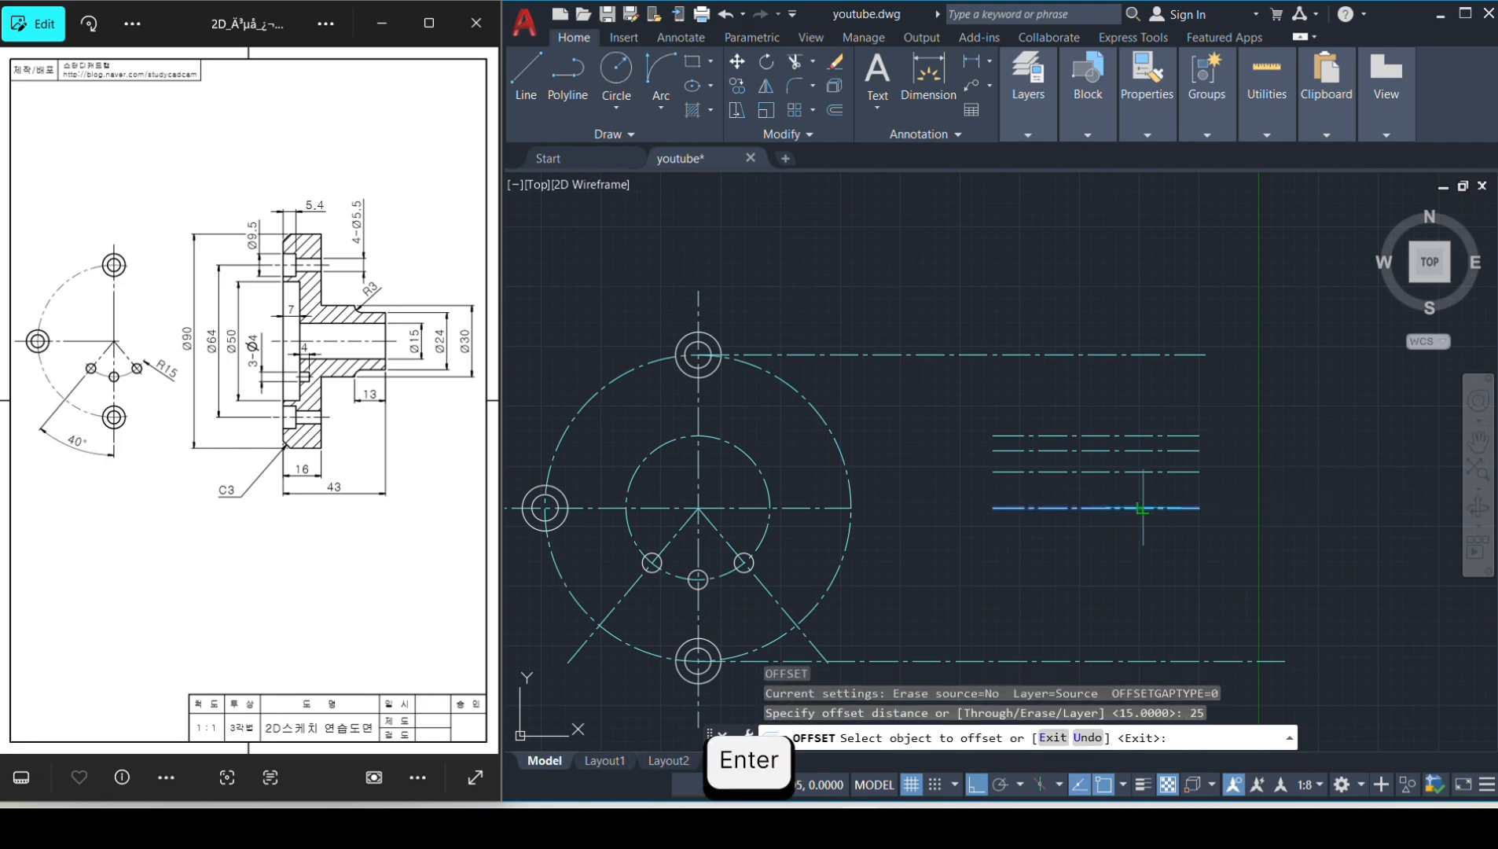
{"action": "left_click", "coordinate": [1183, 435]}
{"action": "left_click", "coordinate": [1231, 393]}
{"action": "key", "text": "Return"}
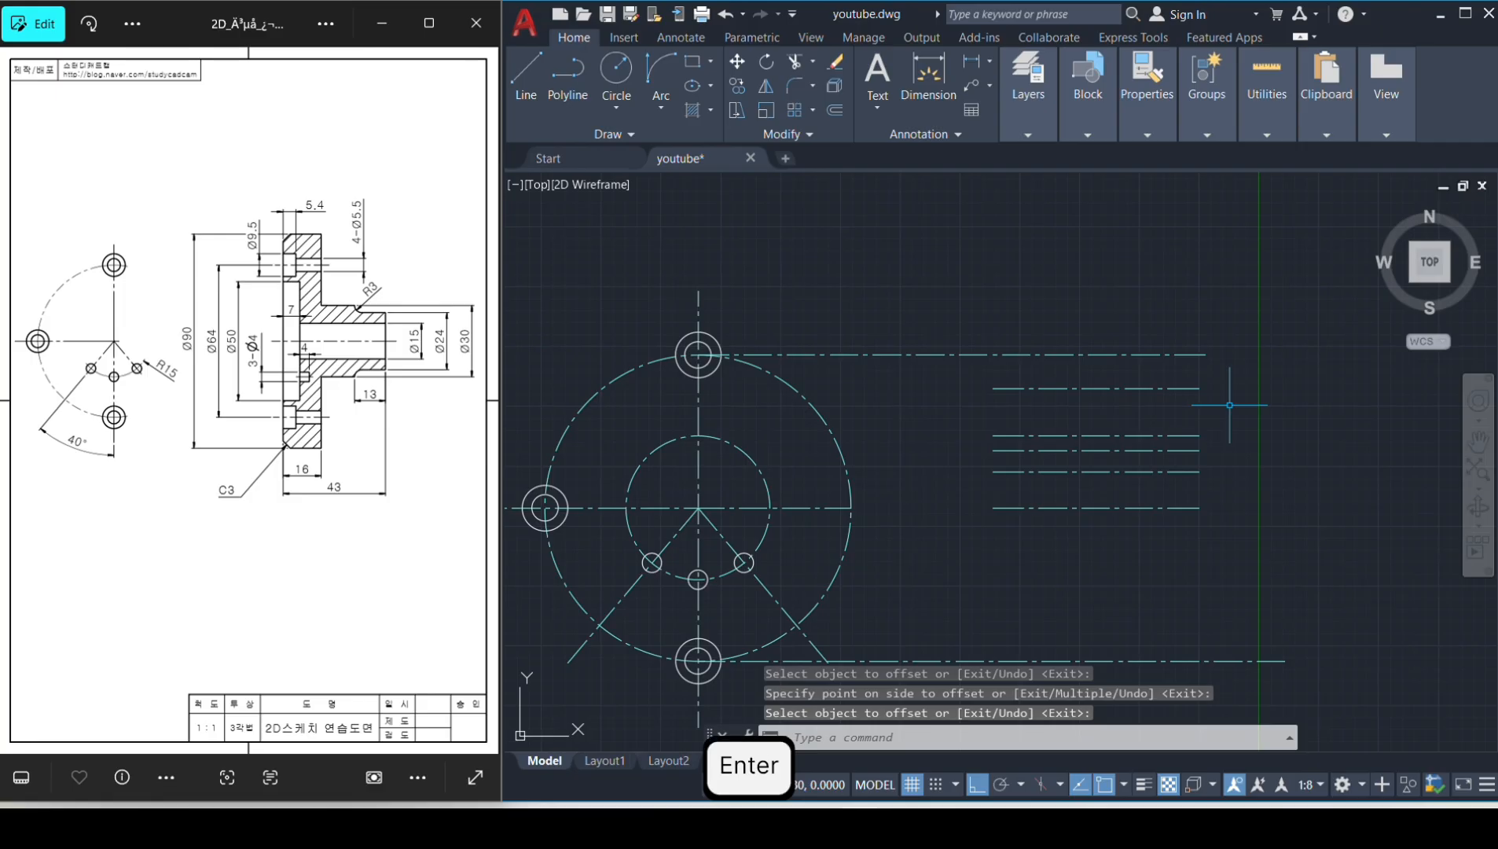
Offset the 43 mm center guideline upward by 45 mm.
{"action": "key", "text": "Return"}
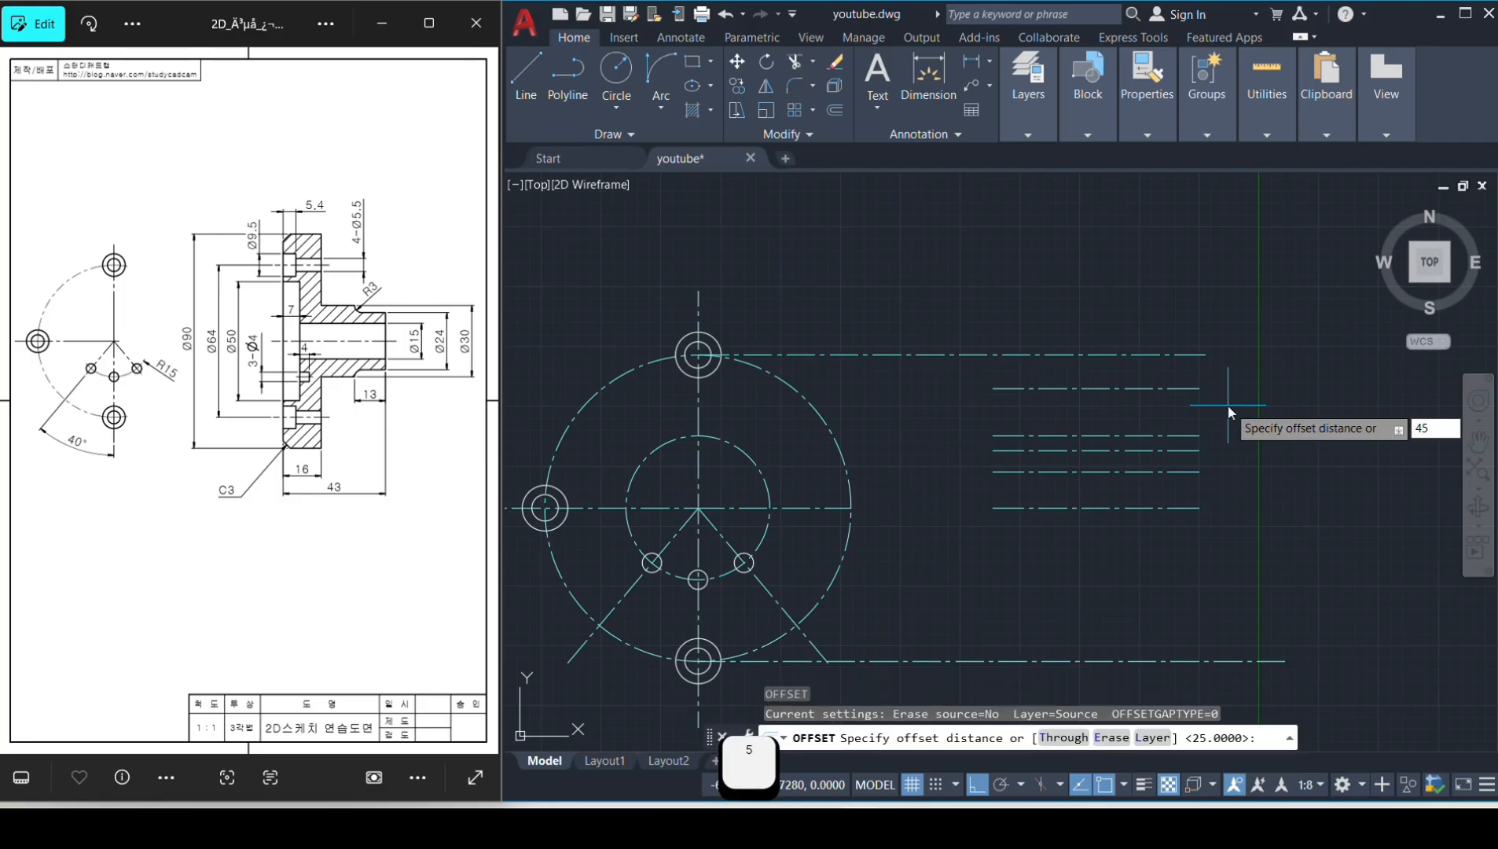
{"action": "key", "text": "Return"}
{"action": "left_click", "coordinate": [1137, 508]}
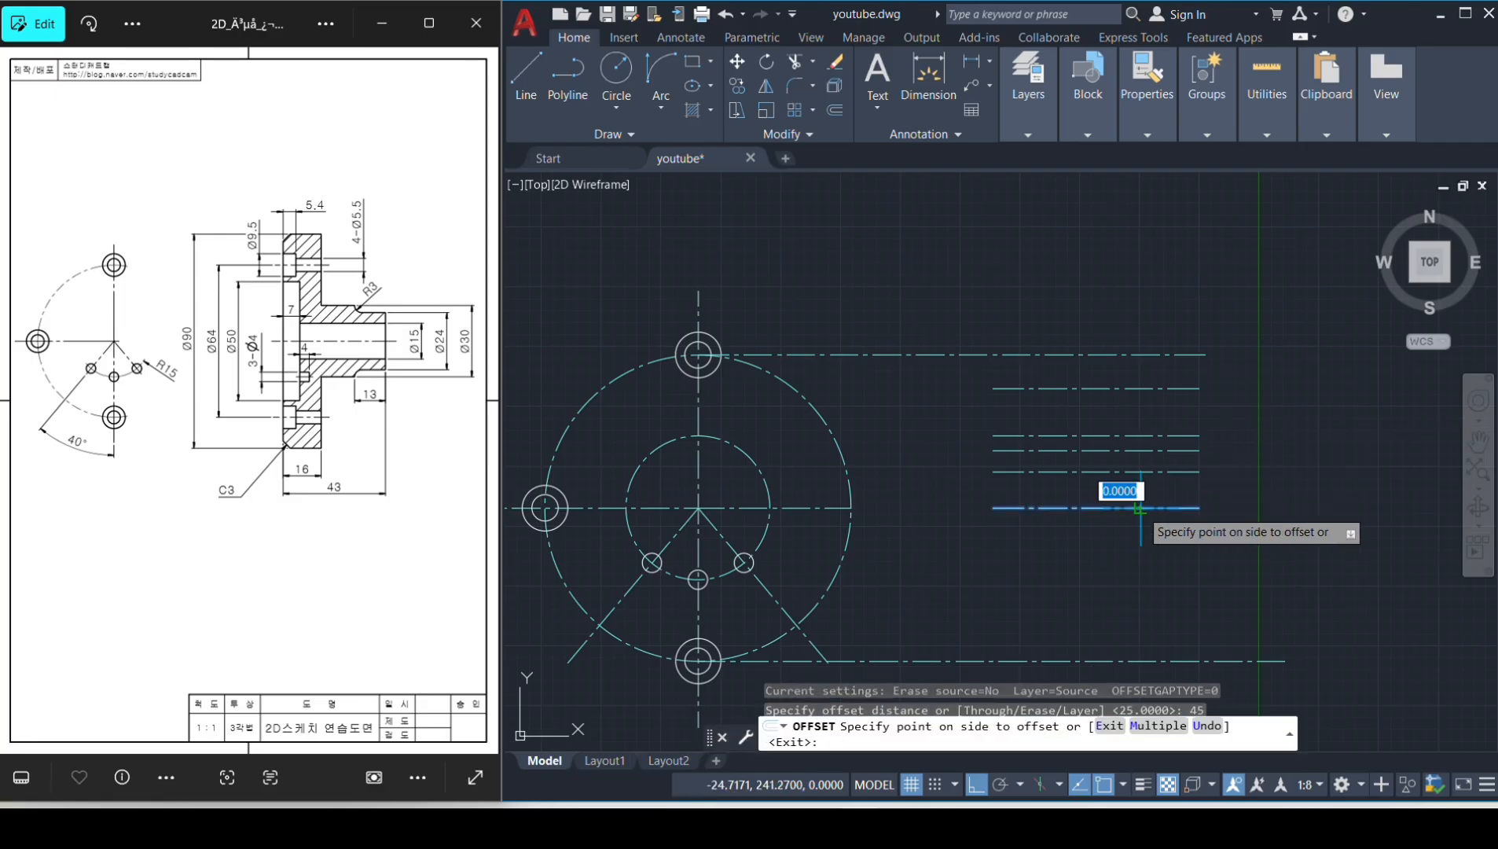
{"action": "left_click", "coordinate": [1234, 390]}
{"action": "key", "text": "Return"}
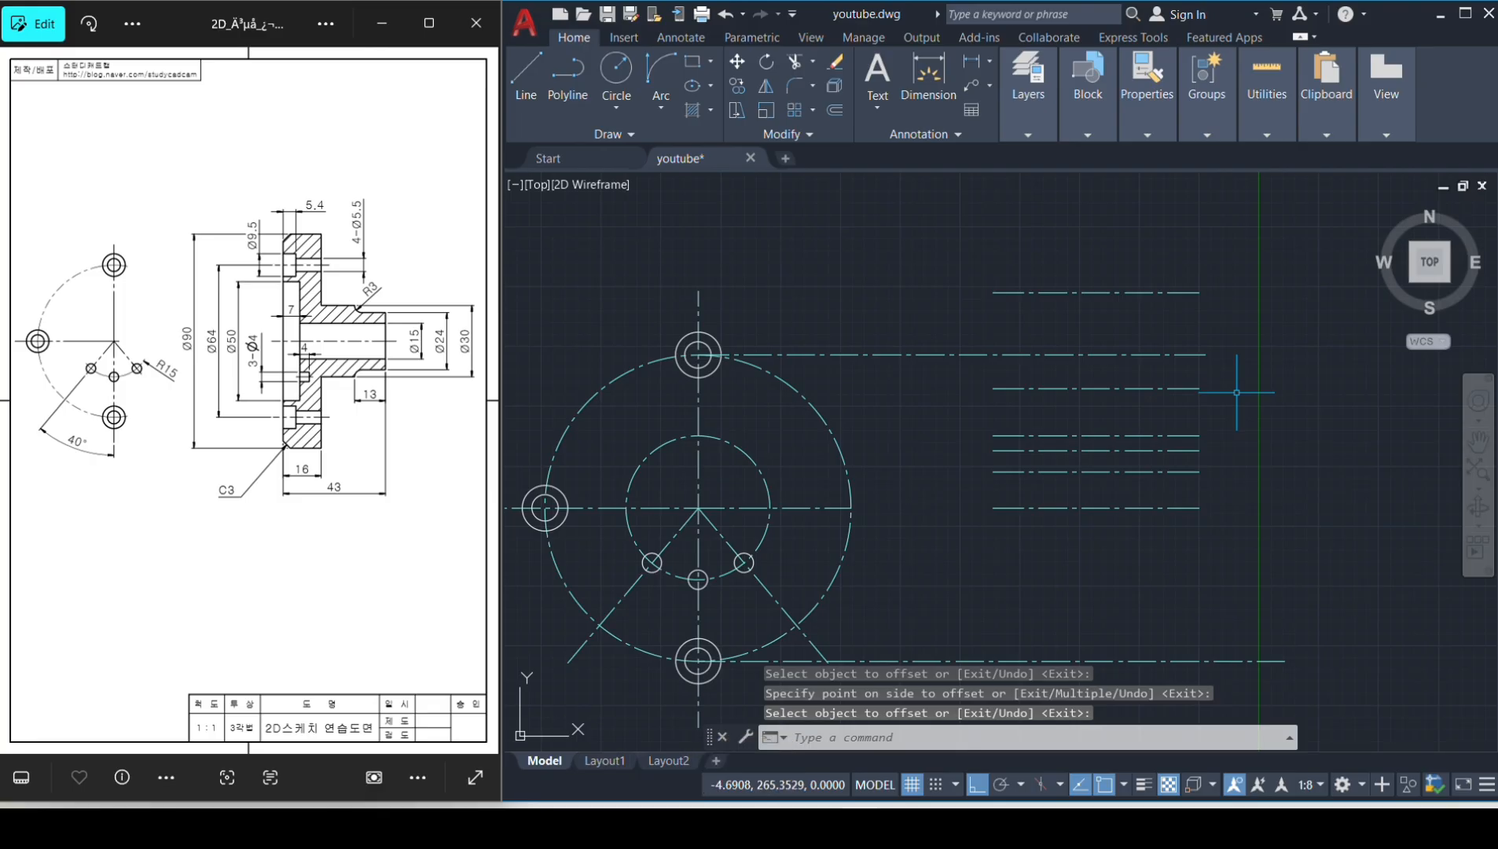
Draw a vertical line from the left end of the center guideline up to the 45 mm offset guideline.
{"action": "key", "text": "l"}
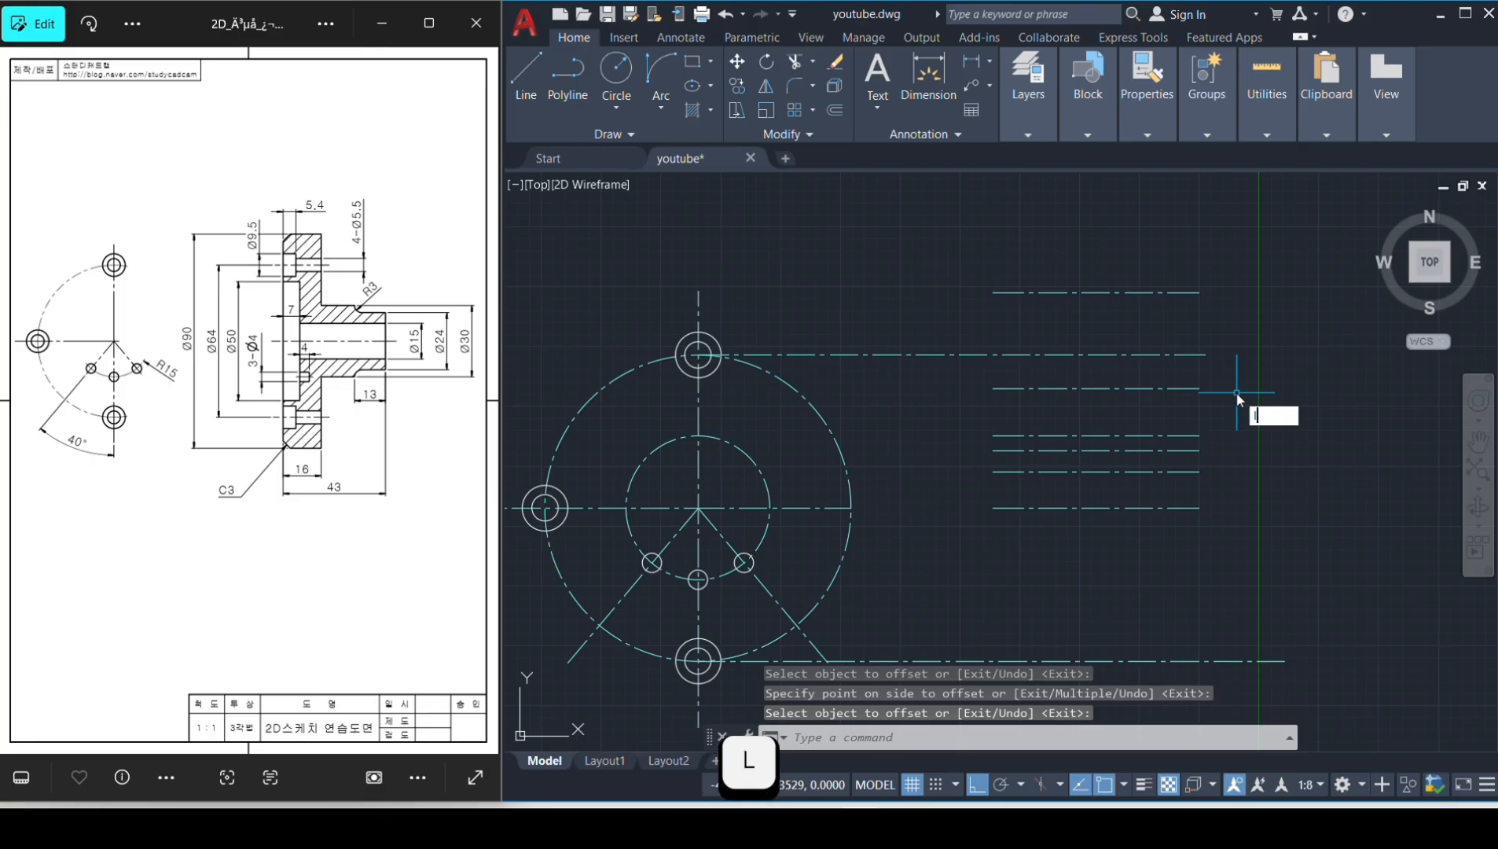
{"action": "key", "text": "space"}
{"action": "left_click", "coordinate": [993, 508]}
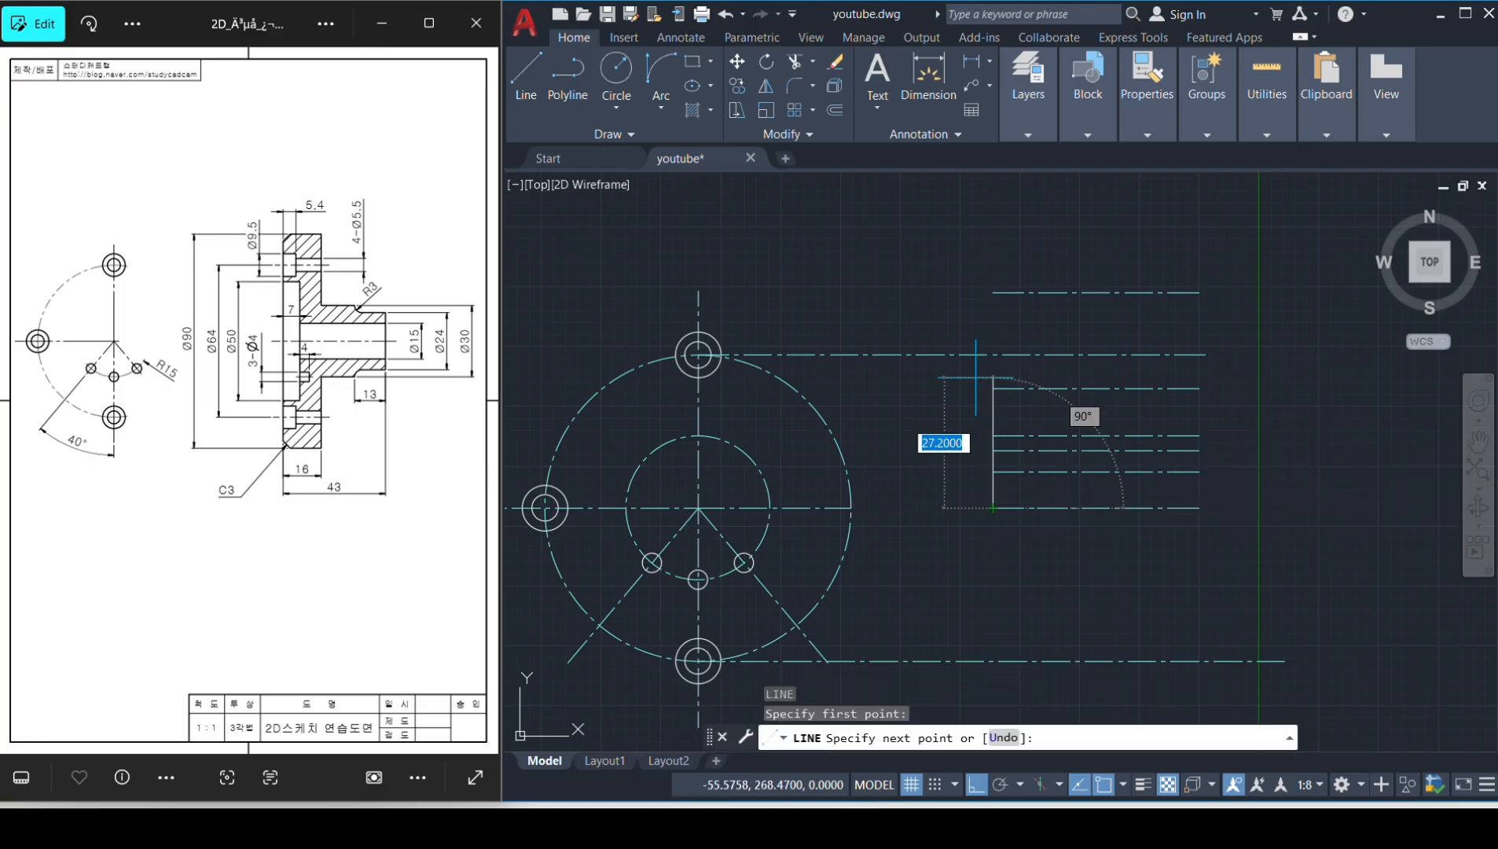
{"action": "left_click", "coordinate": [992, 293]}
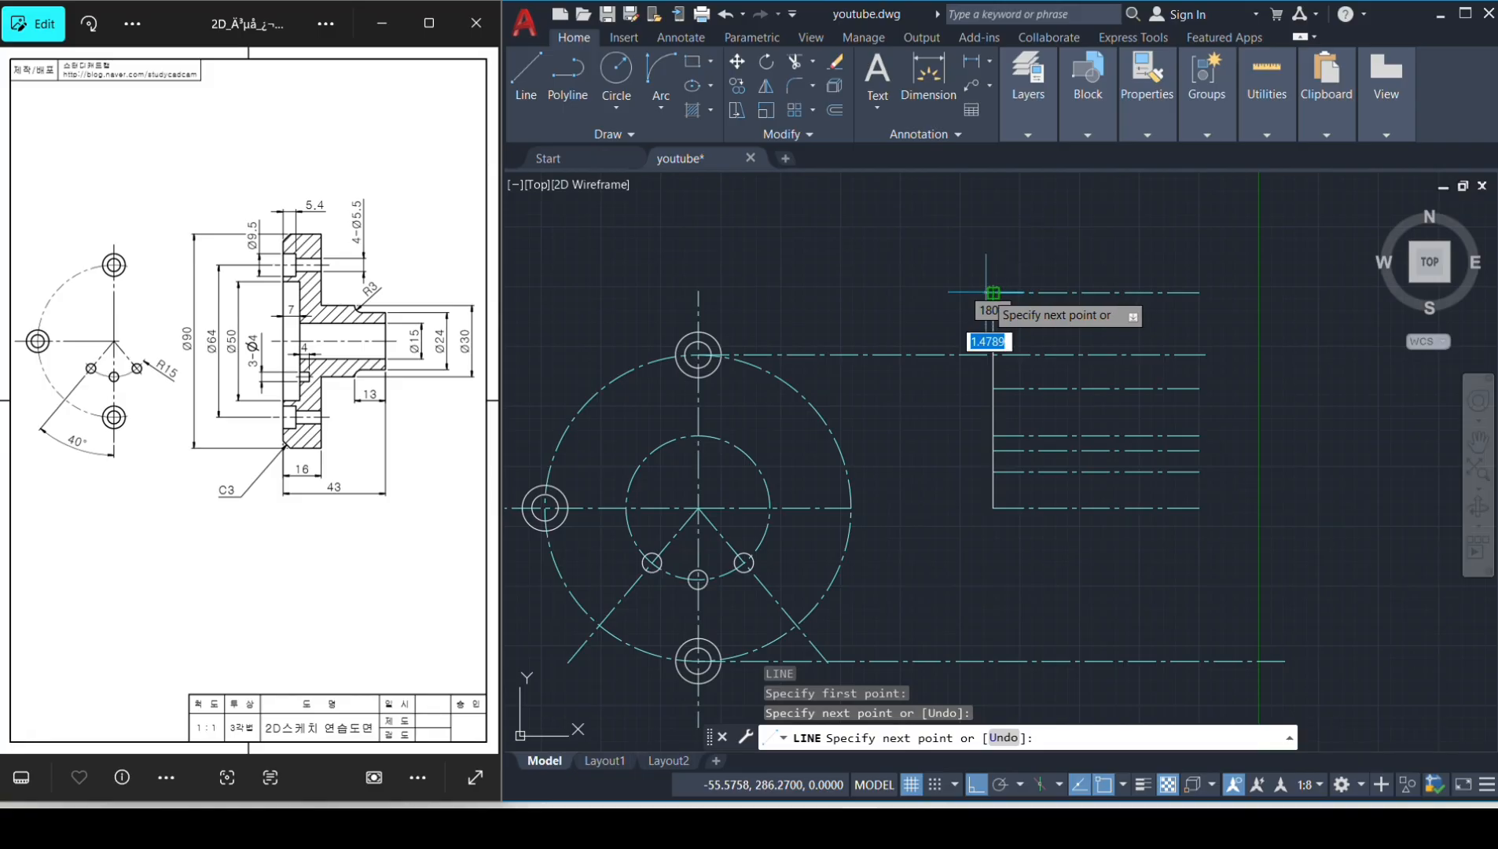
{"action": "key", "text": "space"}
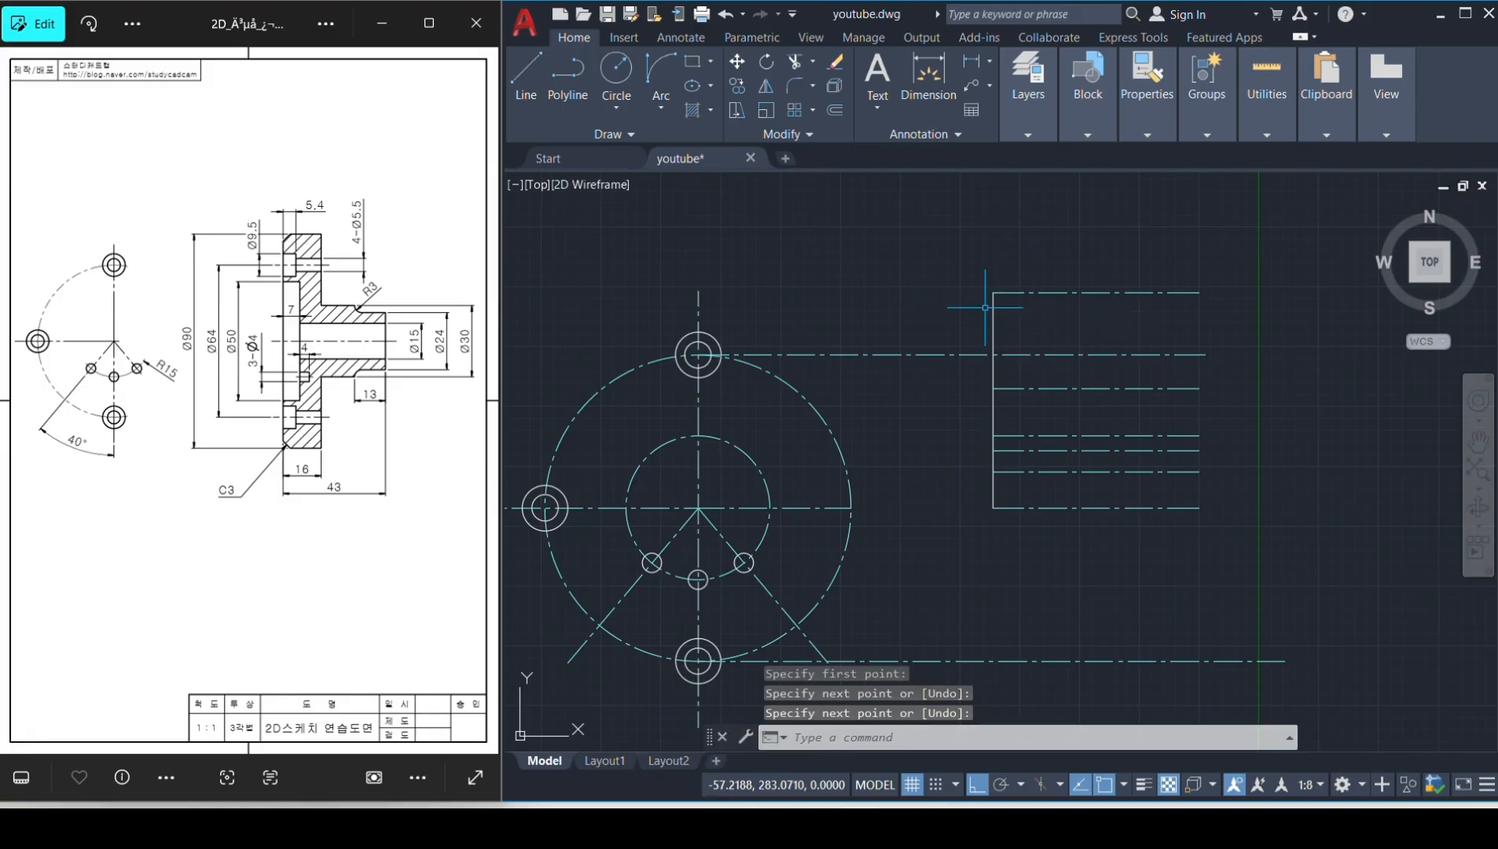
Draw lines from the section's upper-left corner 5.4 mm right, down to the counterbore's lower edge level, up to its upper edge, and left to the face.
{"action": "type", "text": "l"}
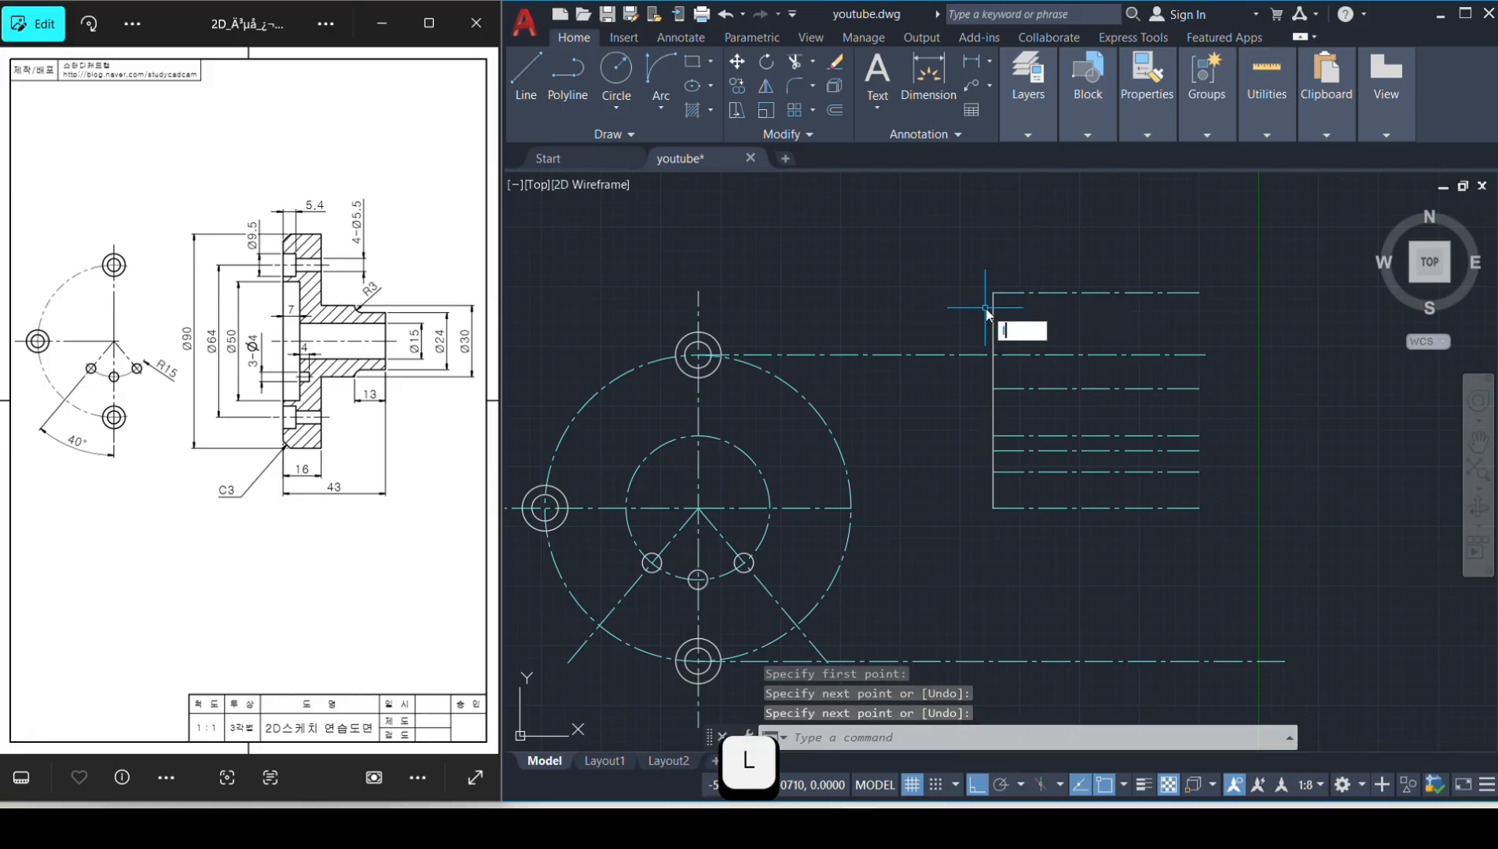
{"action": "key", "text": "space"}
{"action": "left_click", "coordinate": [993, 293]}
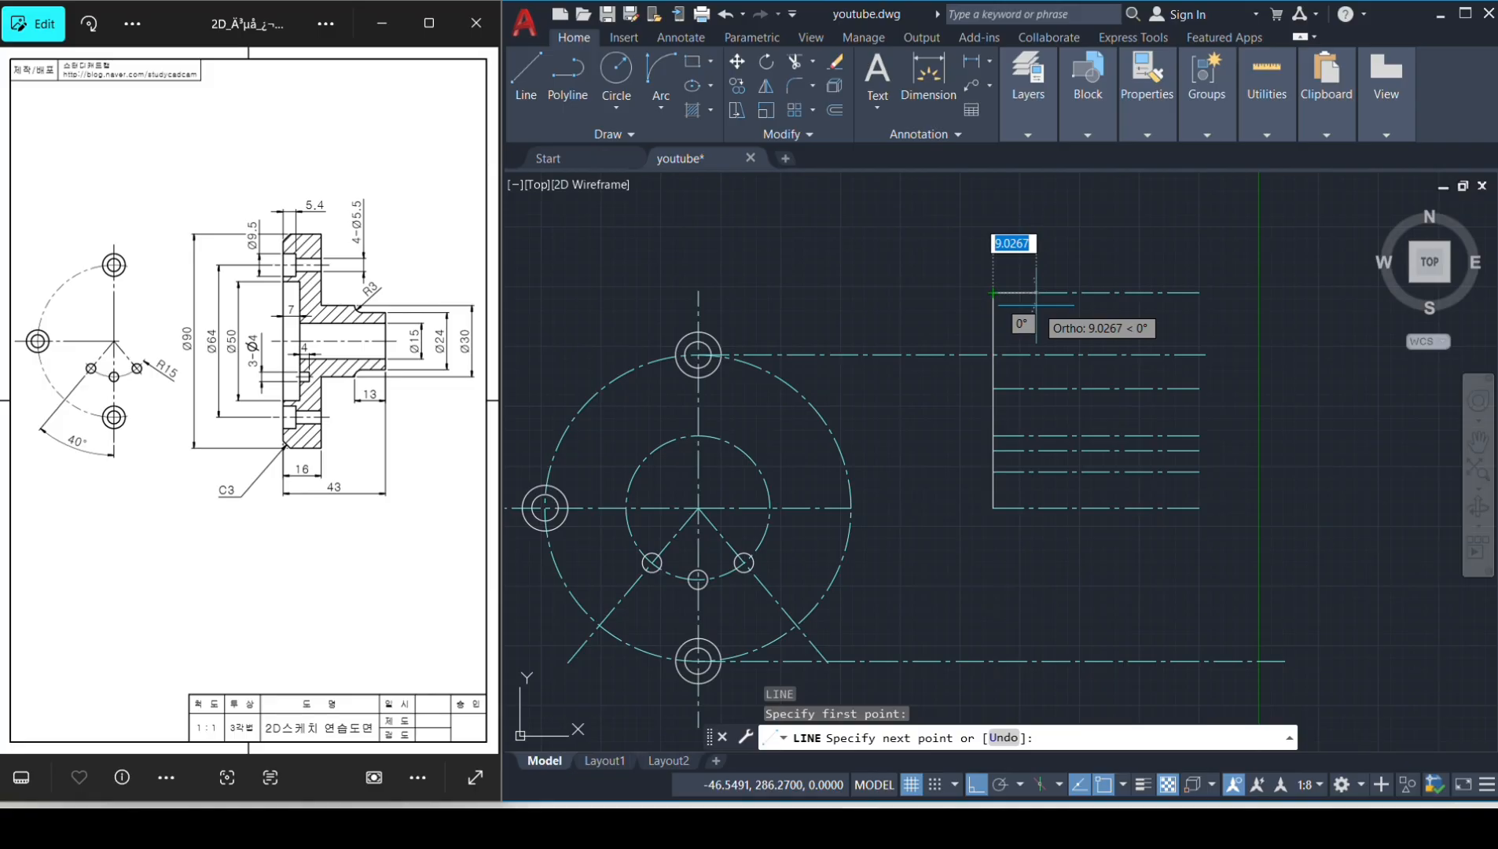
{"action": "type", "text": "5"}
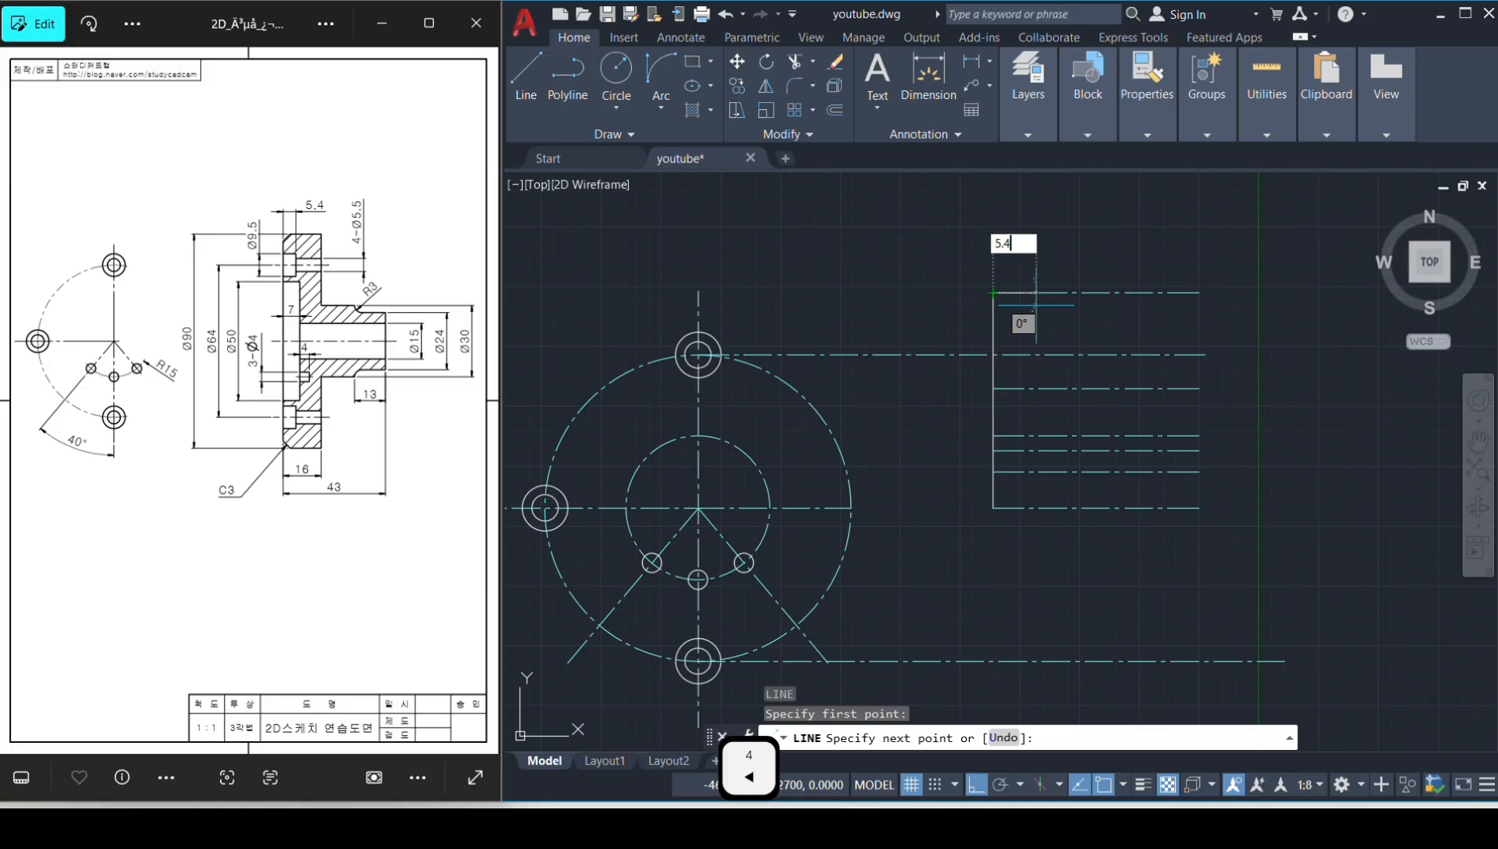
{"action": "type", "text": ".4"}
{"action": "key", "text": "Return"}
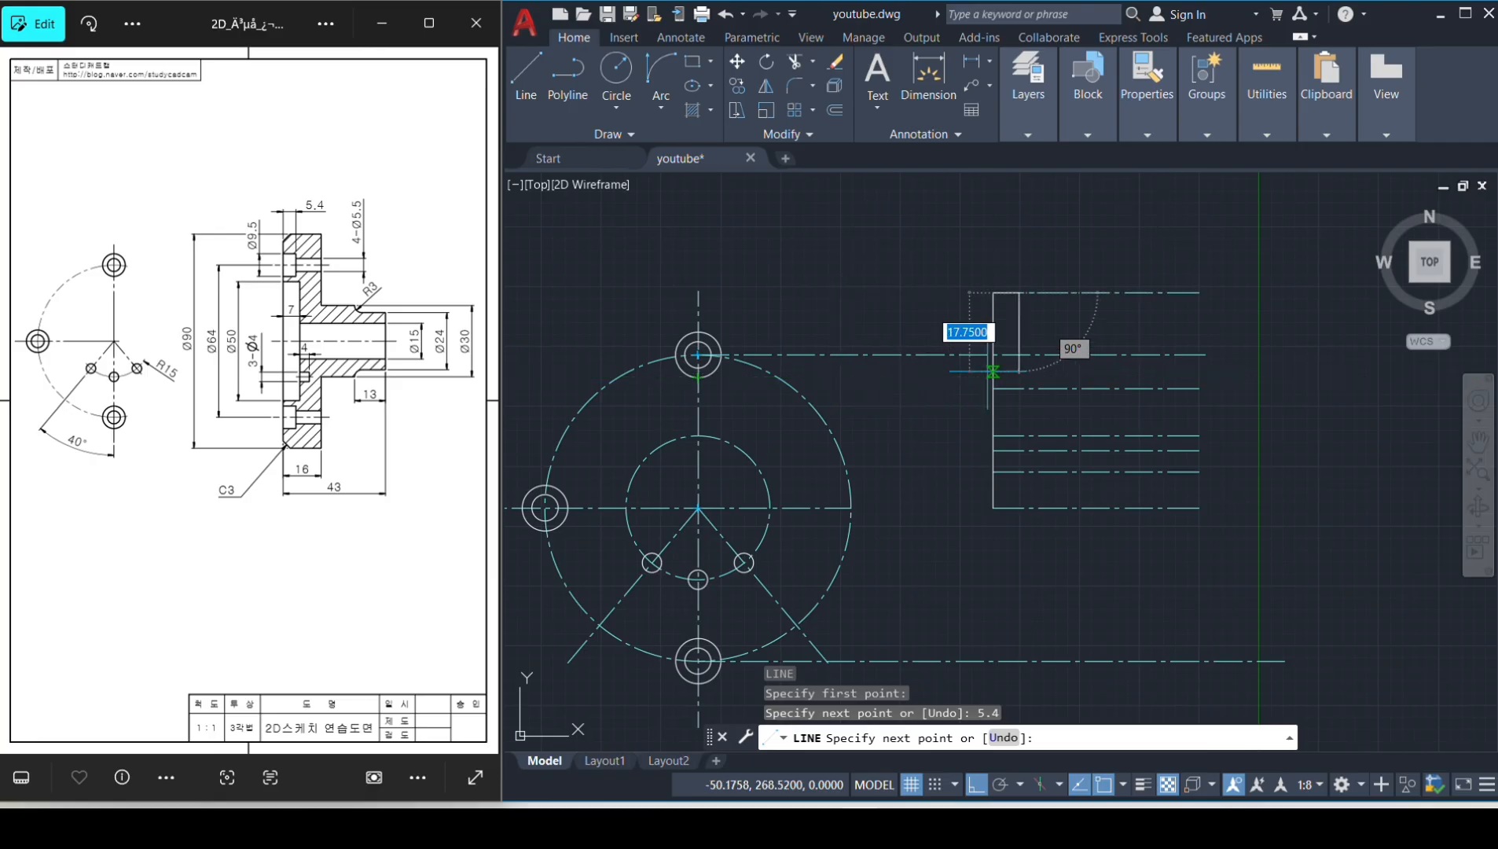
{"action": "left_click", "coordinate": [1019, 378]}
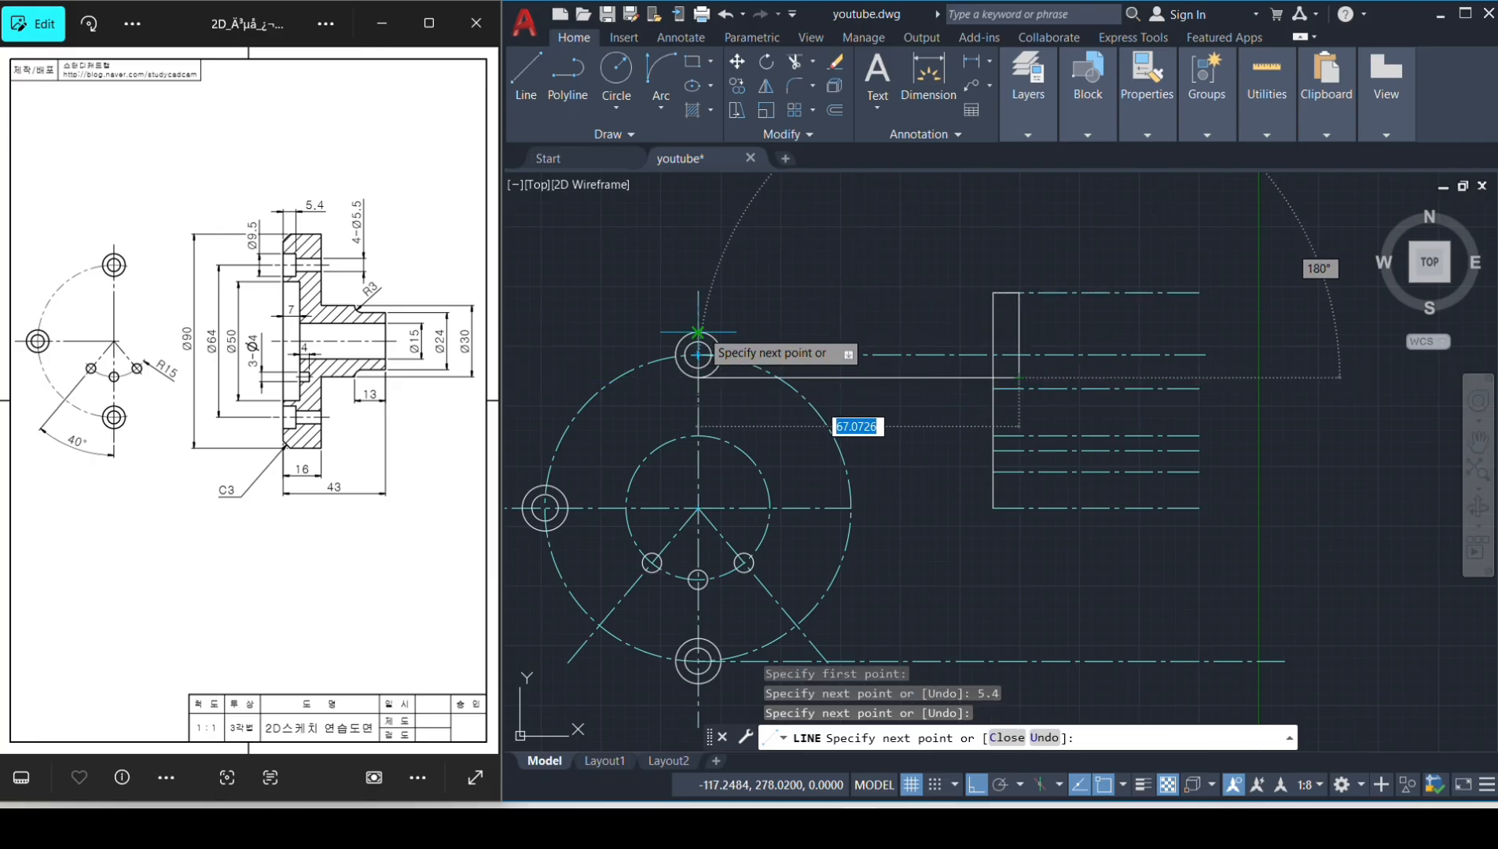
{"action": "left_click", "coordinate": [1021, 332]}
{"action": "left_click", "coordinate": [994, 333]}
{"action": "key", "text": "space"}
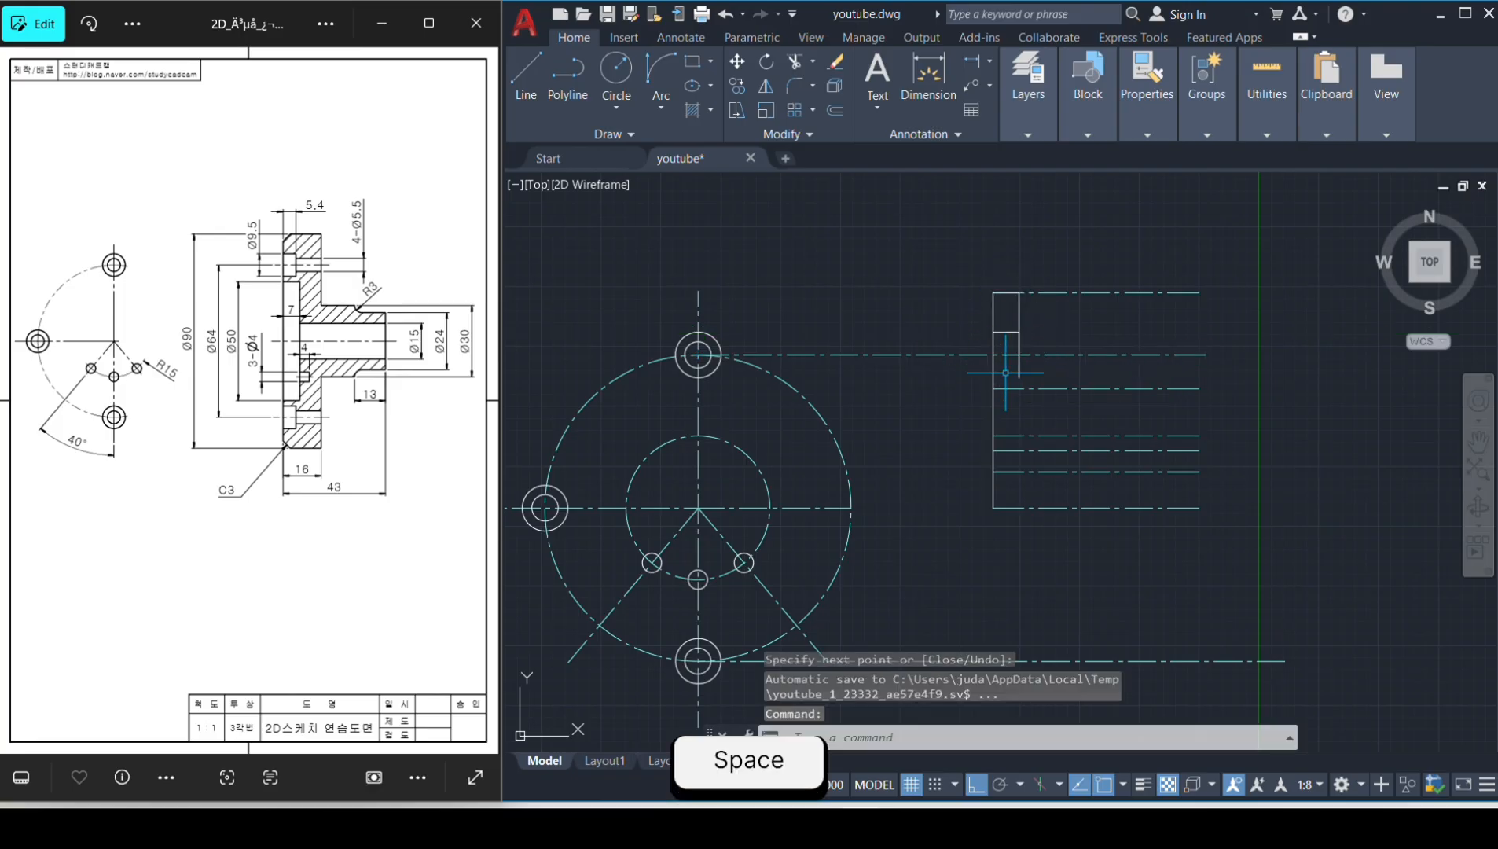
Draw the counterbore's lower edge from the 5.4 mm deep vertical line left to the section's face.
{"action": "key", "text": "space"}
{"action": "left_click", "coordinate": [1018, 377]}
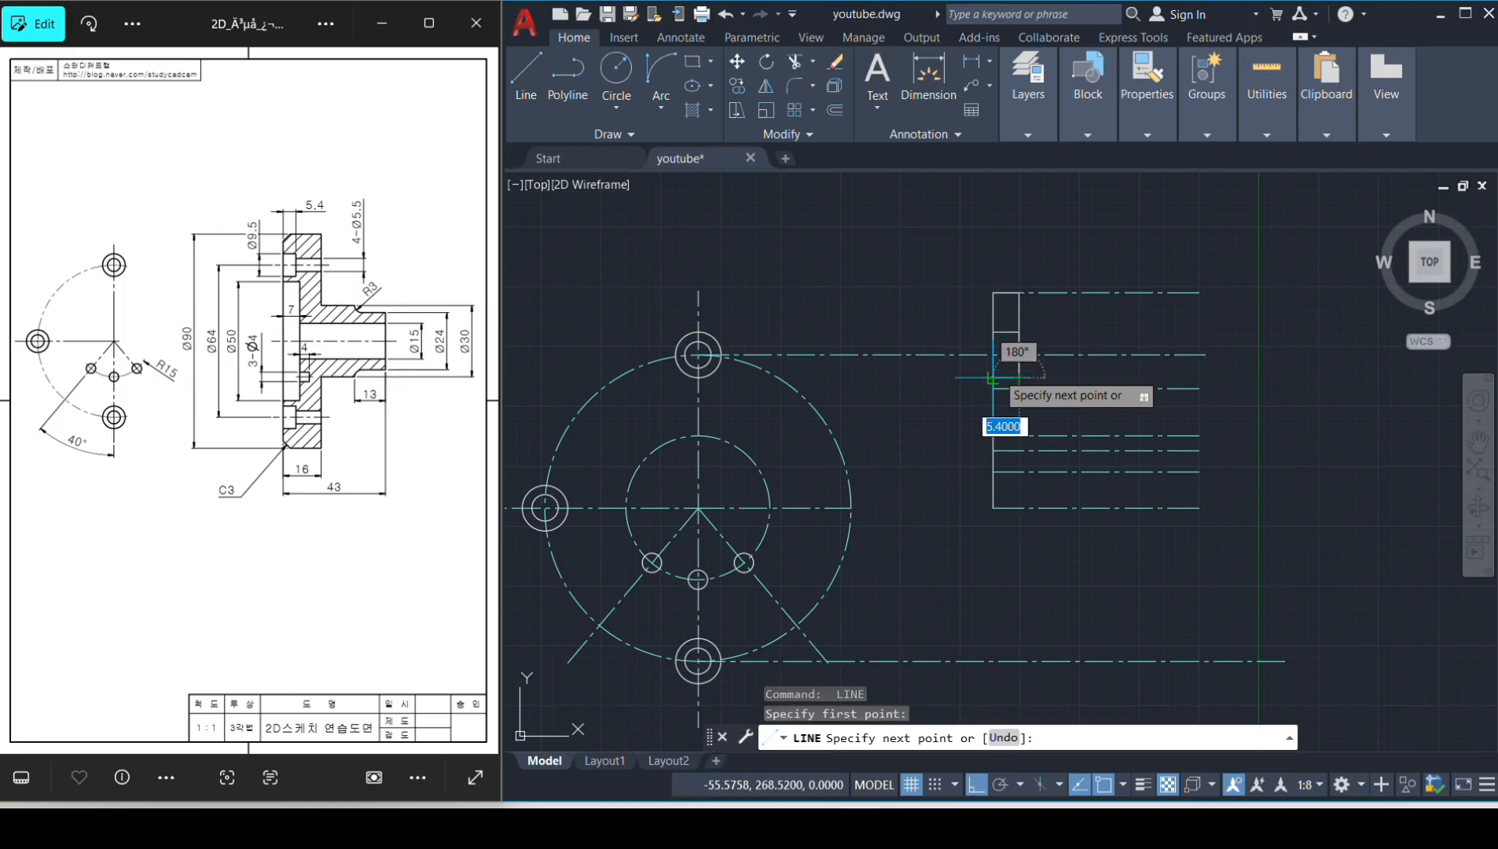
{"action": "left_click", "coordinate": [1020, 333]}
{"action": "key", "text": "space"}
Erase the long vertical construction line running from the section's top edge through the counterbore's depth line.
{"action": "left_click", "coordinate": [1016, 314]}
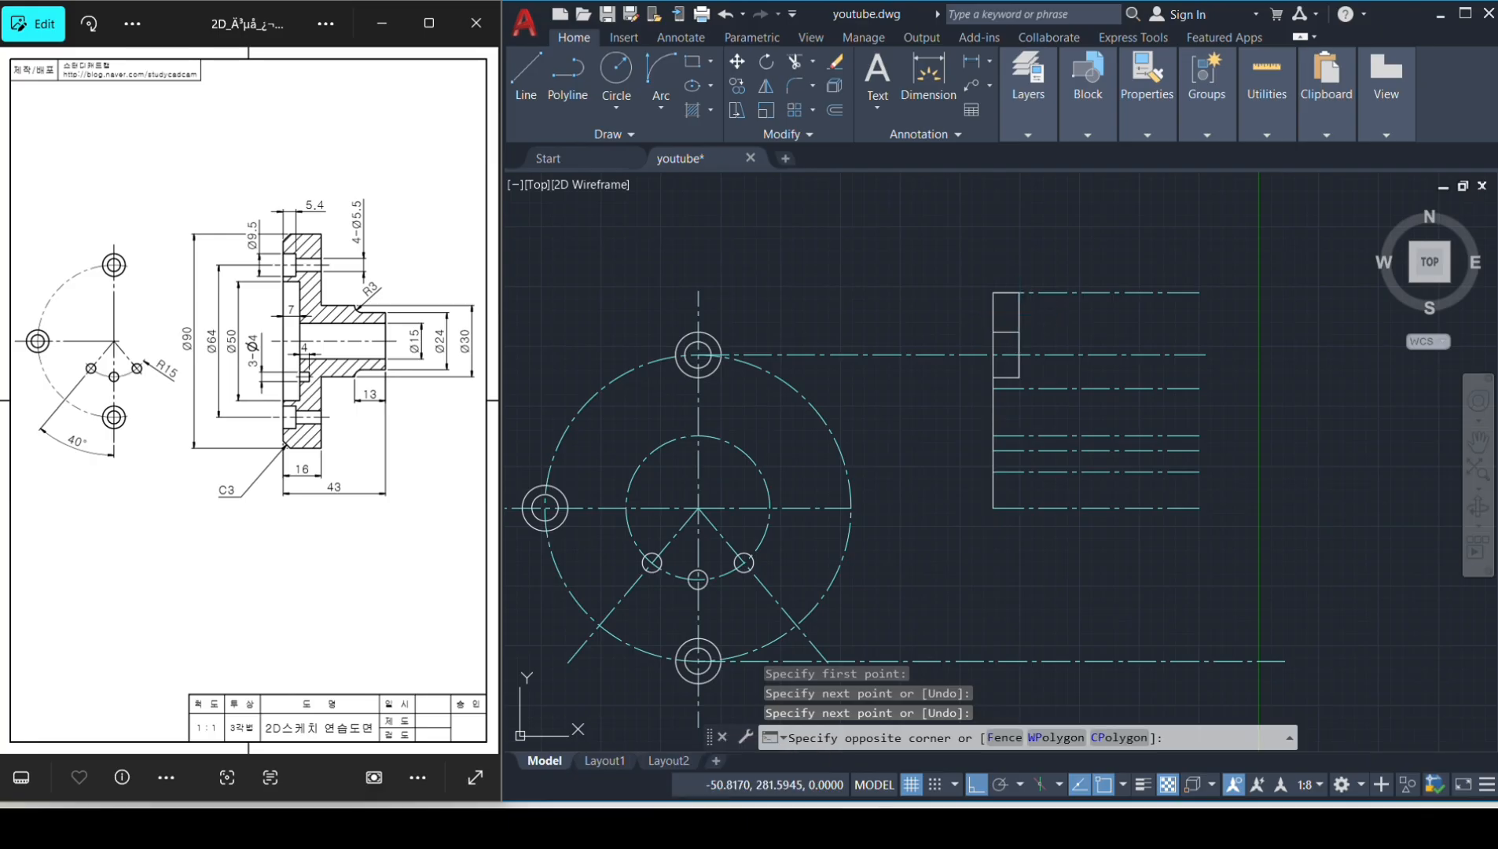
{"action": "left_click", "coordinate": [1017, 313]}
{"action": "left_click", "coordinate": [1019, 313]}
{"action": "type", "text": "e"}
{"action": "key", "text": "space"}
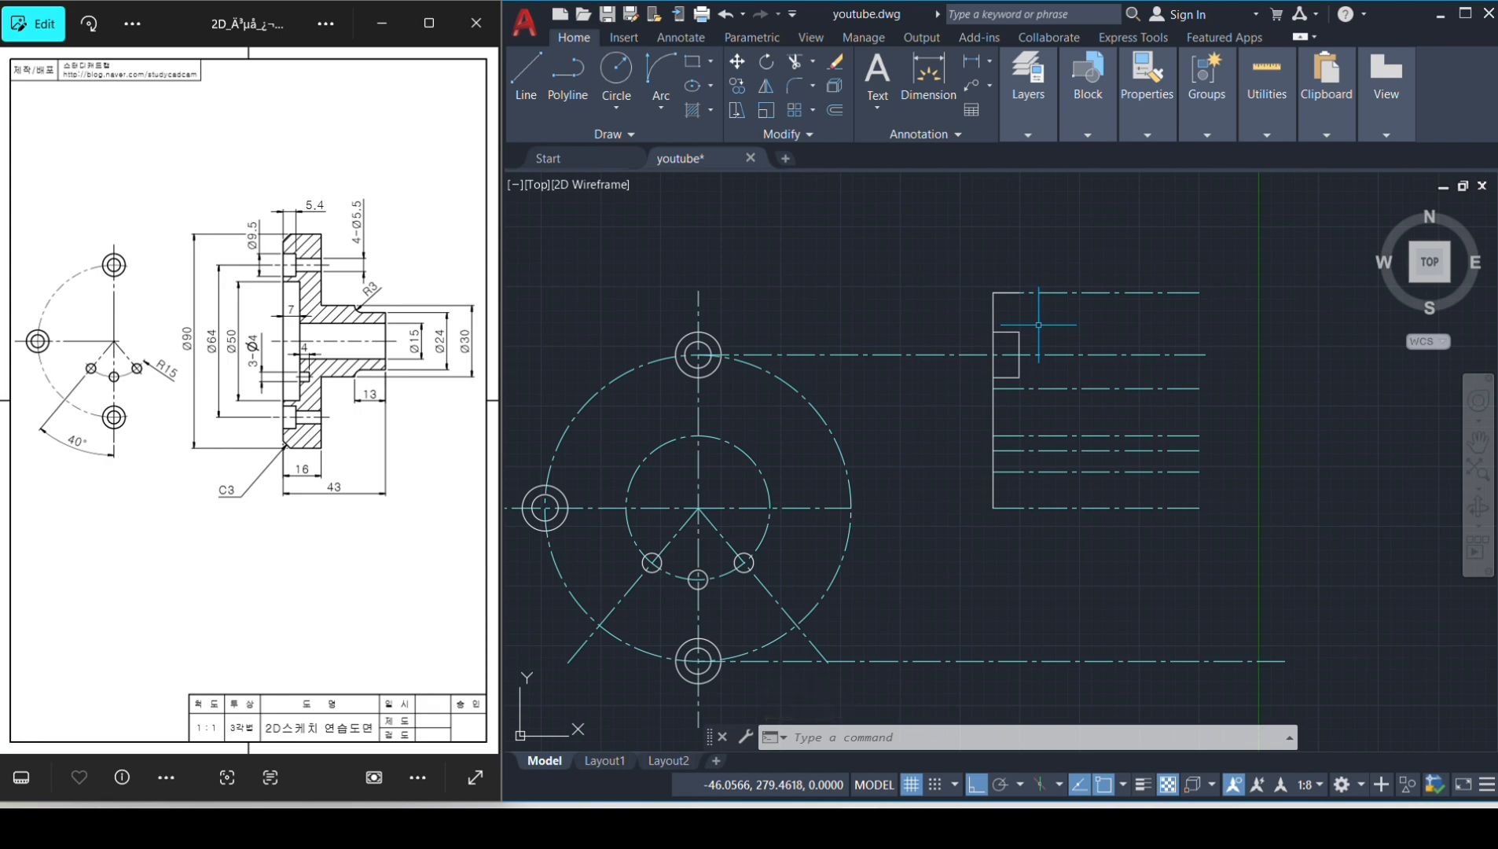
Draw the recess outline from the left end of the 25 mm offset guideline, 7 mm right and down to the center guideline.
{"action": "type", "text": "l"}
{"action": "key", "text": "space"}
{"action": "left_click", "coordinate": [992, 388]}
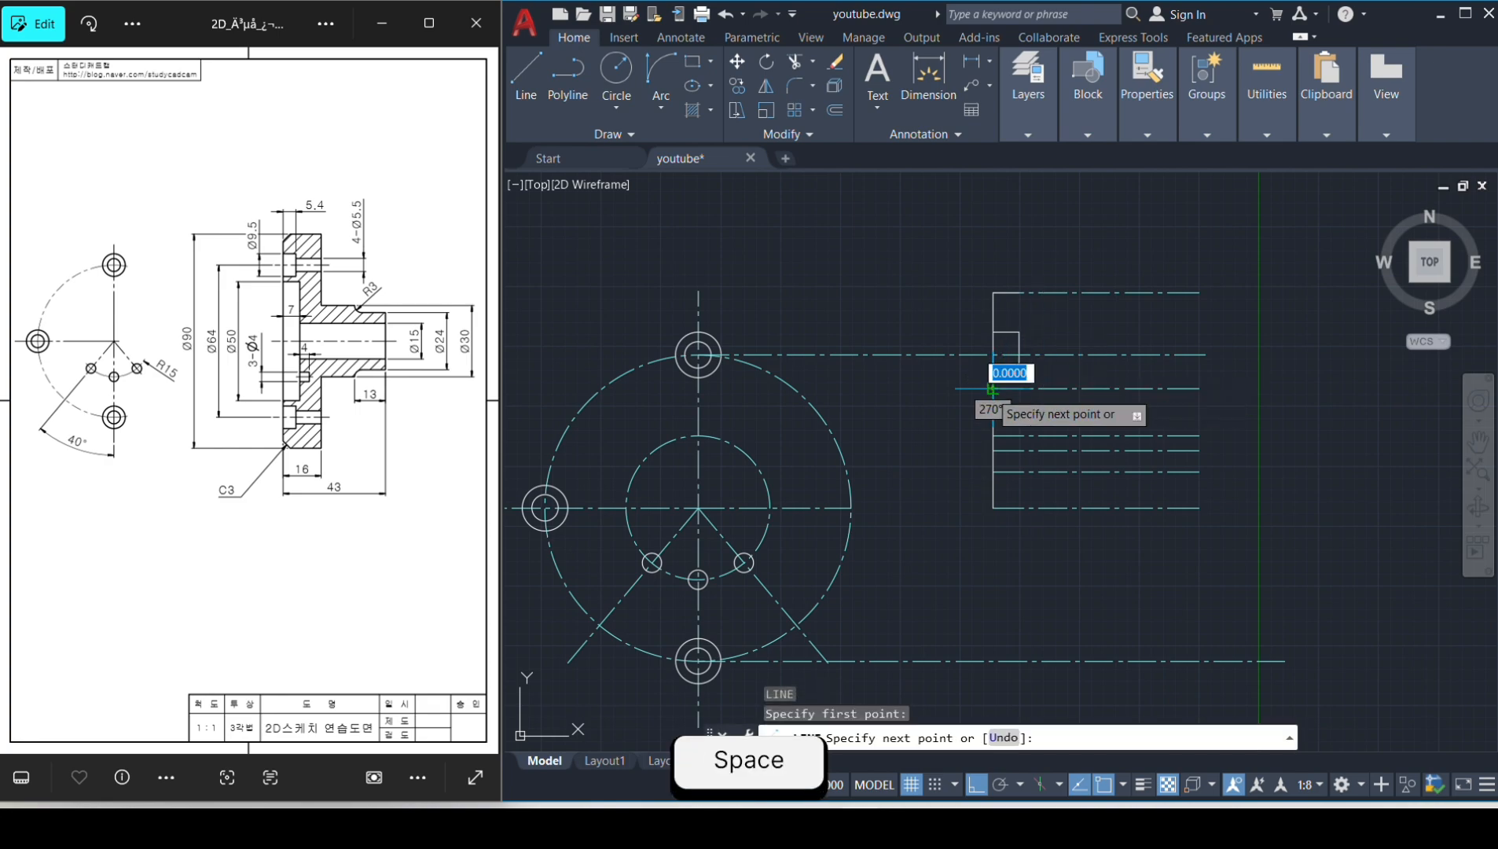
{"action": "type", "text": "7"}
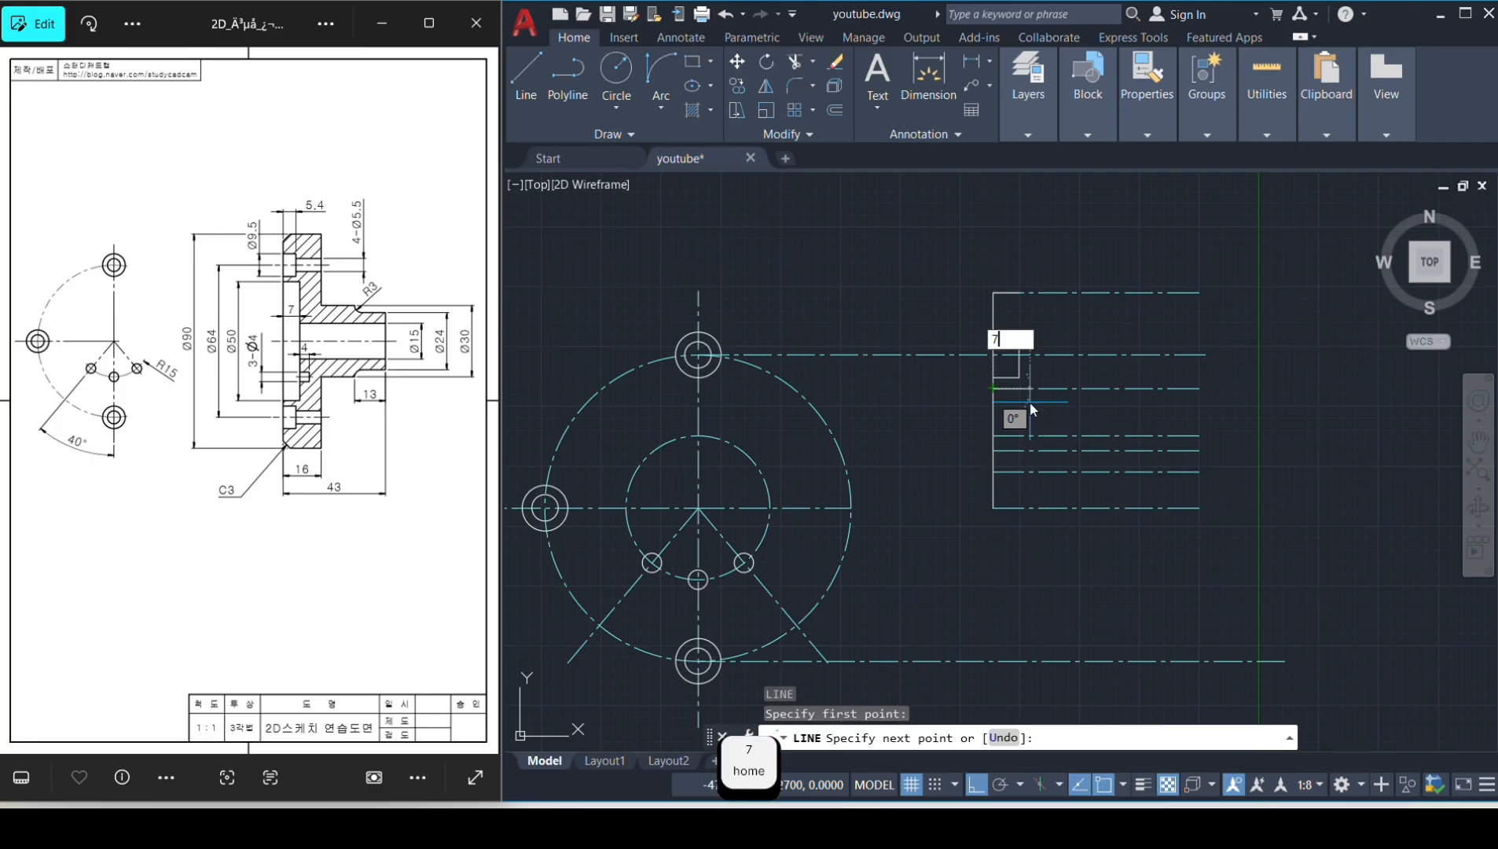
{"action": "key", "text": "Return"}
{"action": "left_click", "coordinate": [1026, 509]}
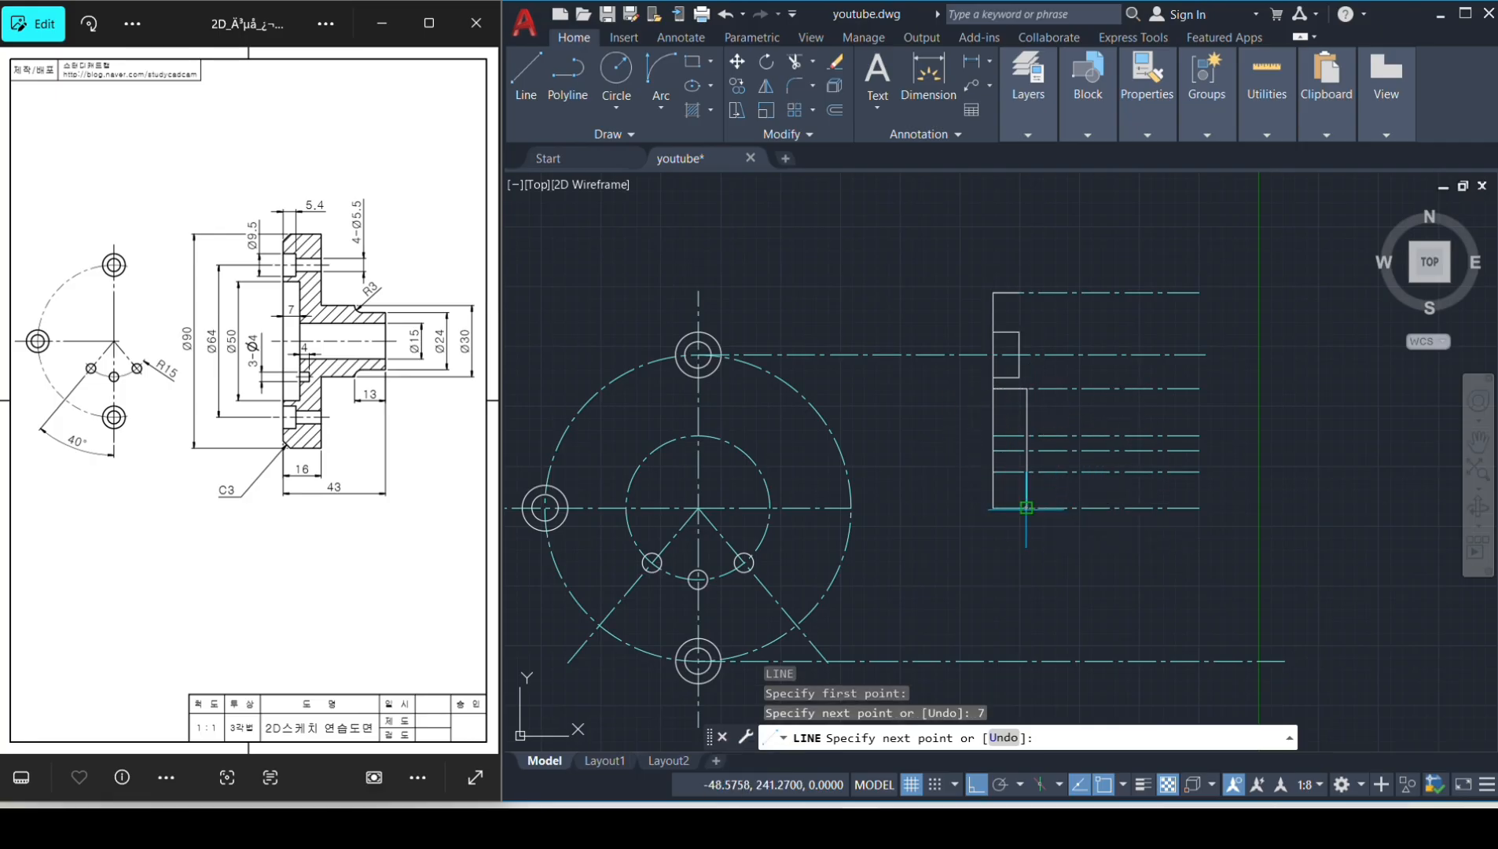
{"action": "key", "text": "space"}
Draw the bore edge along the 7.5 mm offset guideline from the recess's vertical line to the guideline's right end.
{"action": "middle_click_drag", "start_coordinate": [1104, 460], "coordinate": [946, 484]}
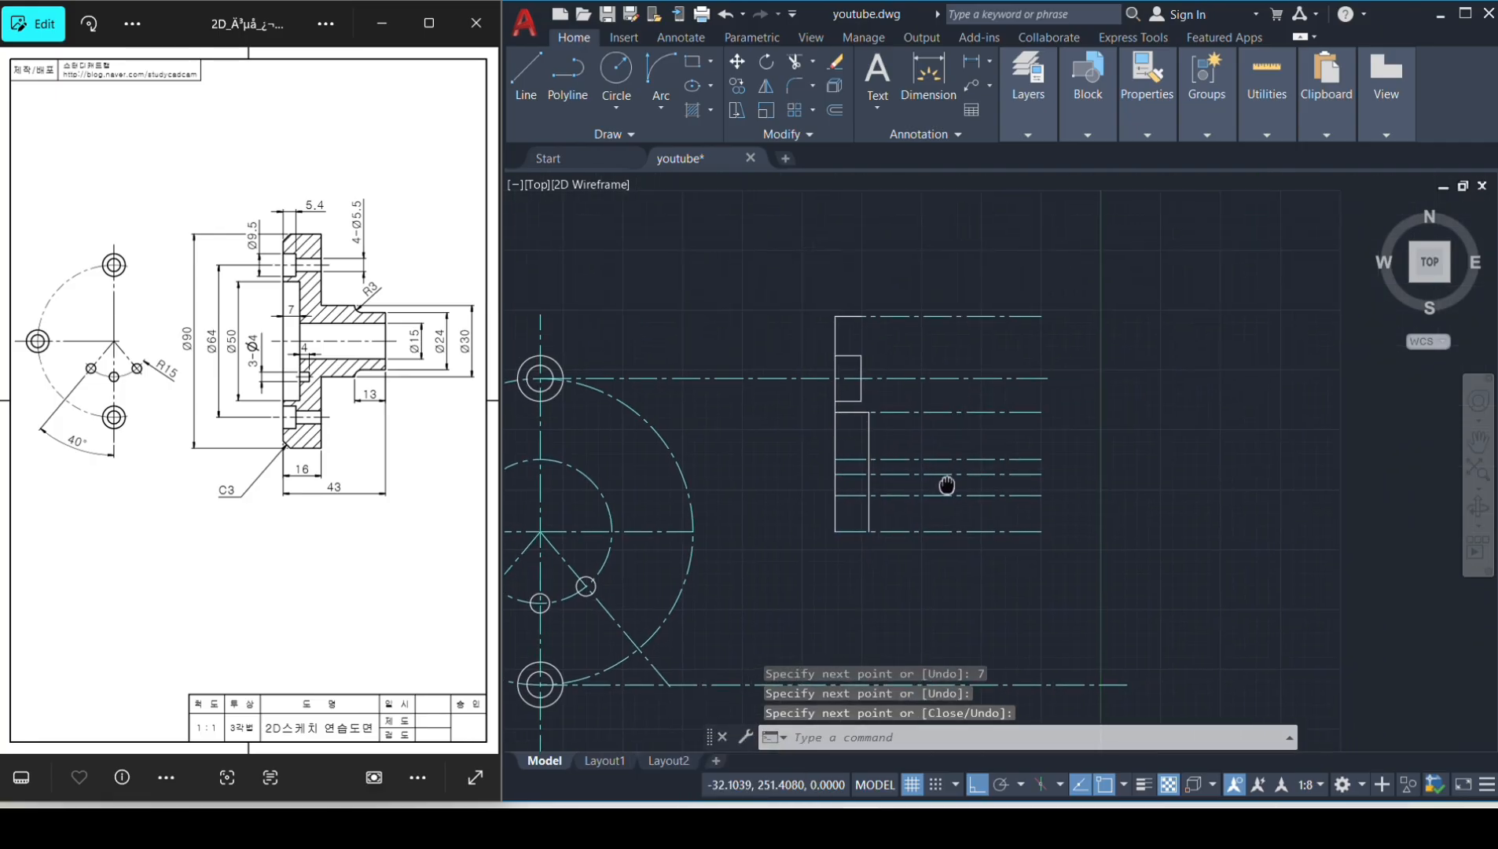
{"action": "scroll", "coordinate": [916, 497], "scroll_direction": "up", "scroll_amount": 2}
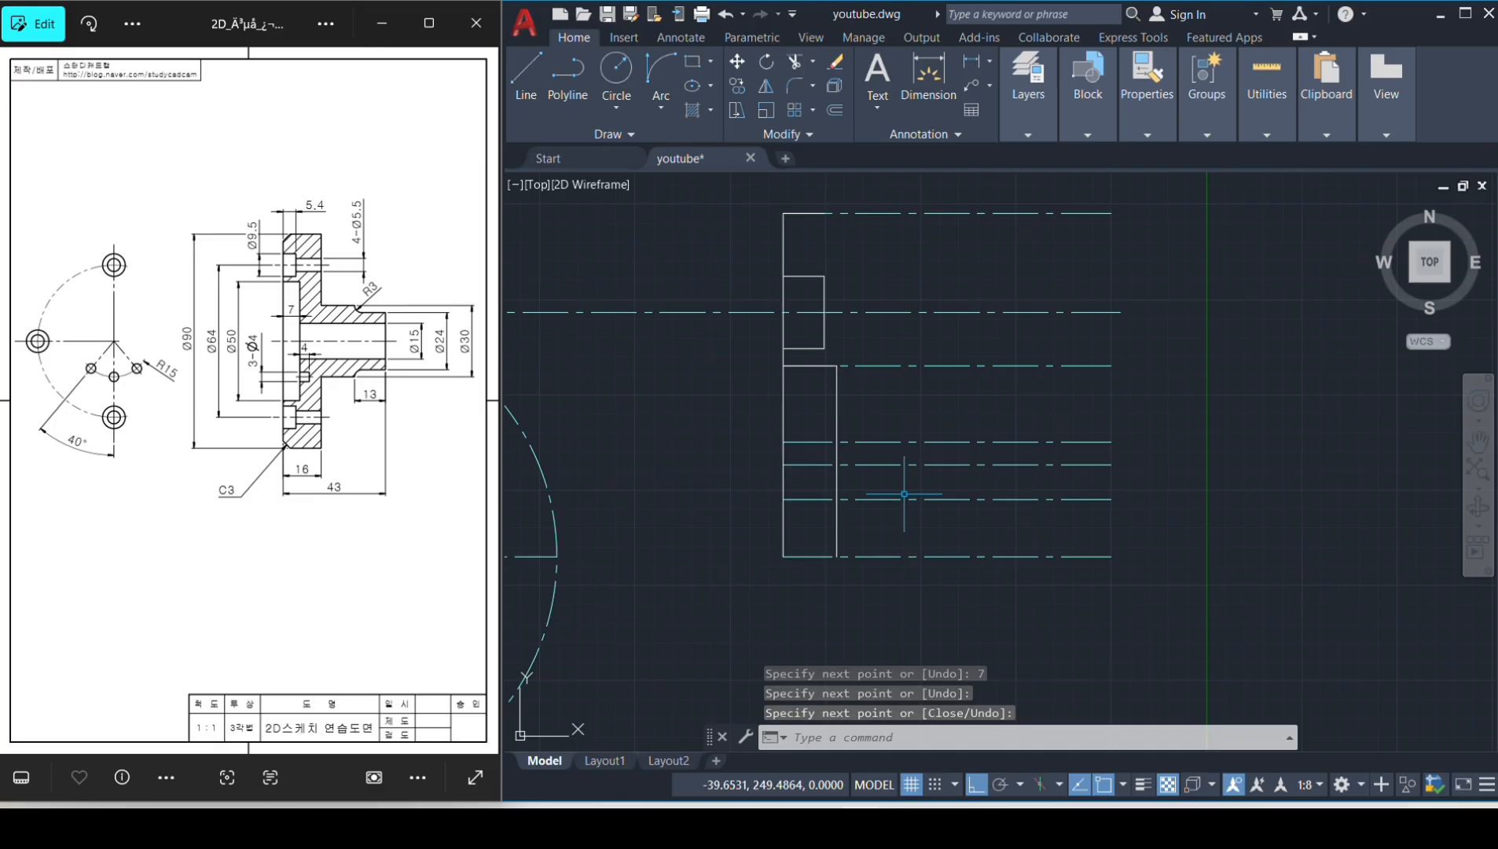
{"action": "key", "text": "space"}
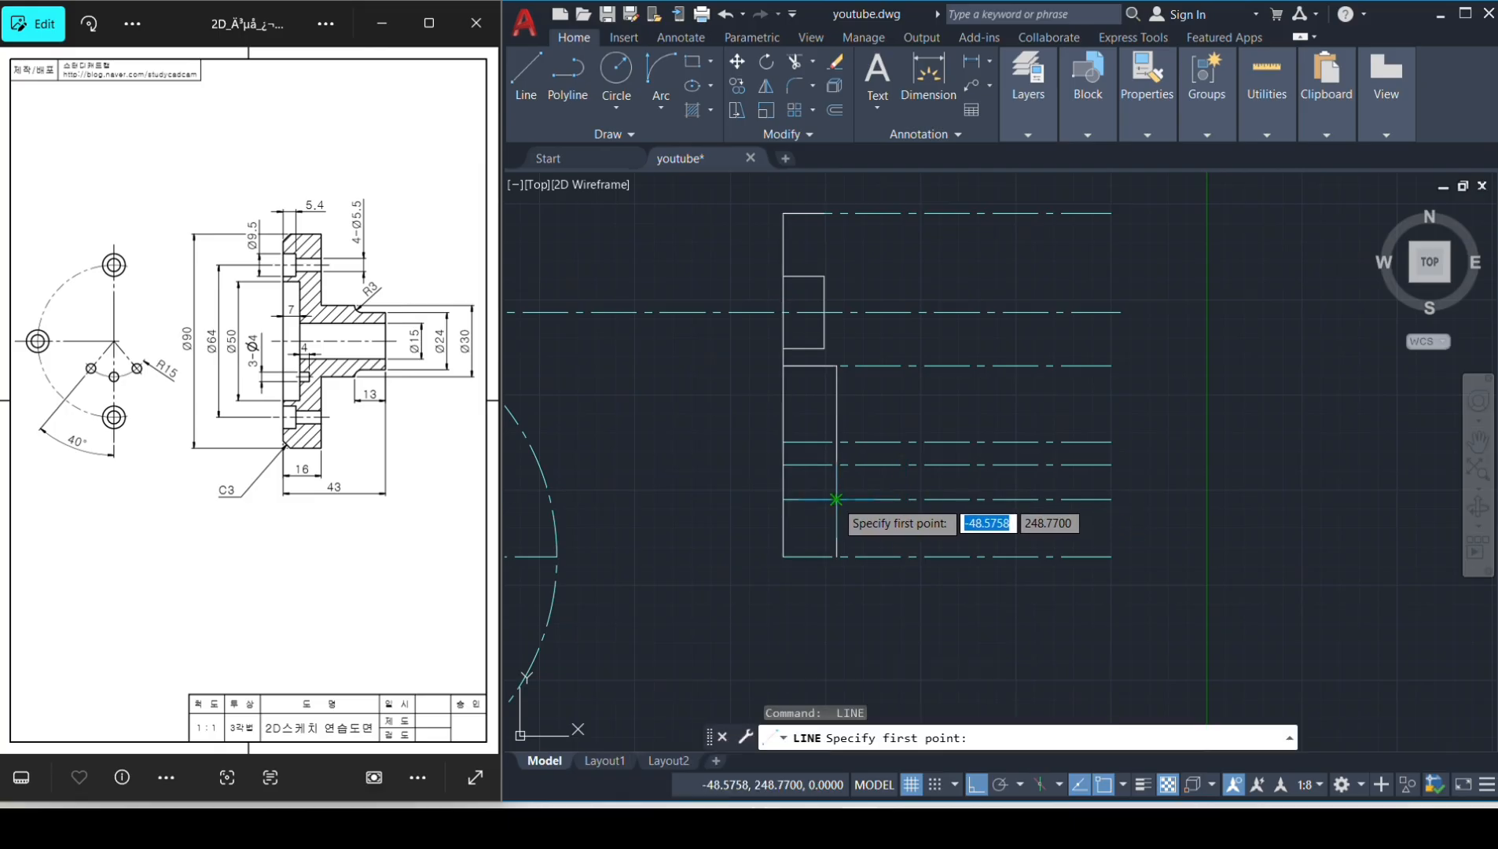
{"action": "left_click", "coordinate": [836, 499]}
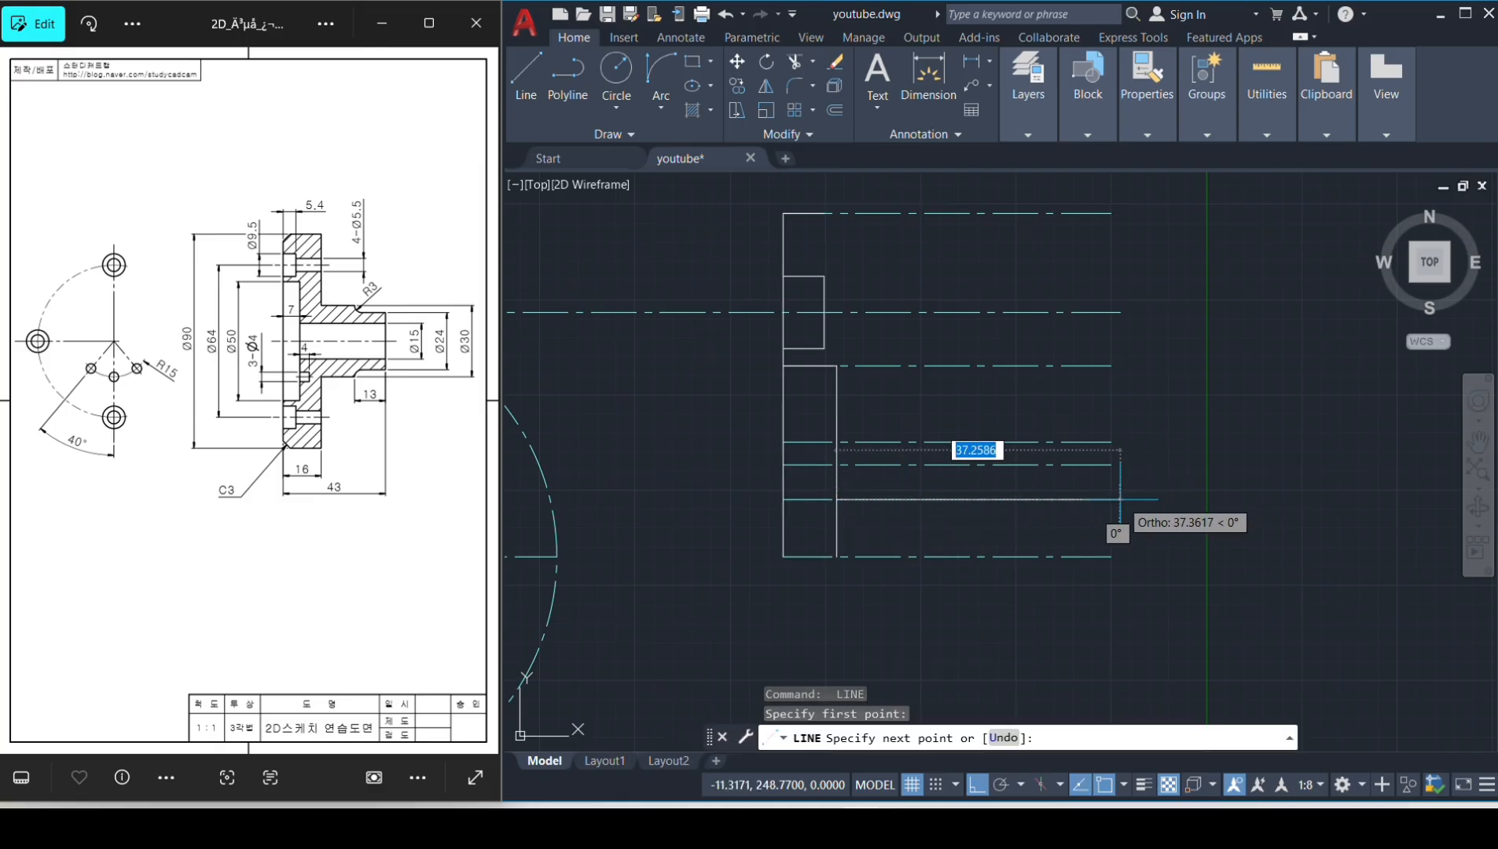
{"action": "left_click", "coordinate": [1110, 499]}
{"action": "key", "text": "space"}
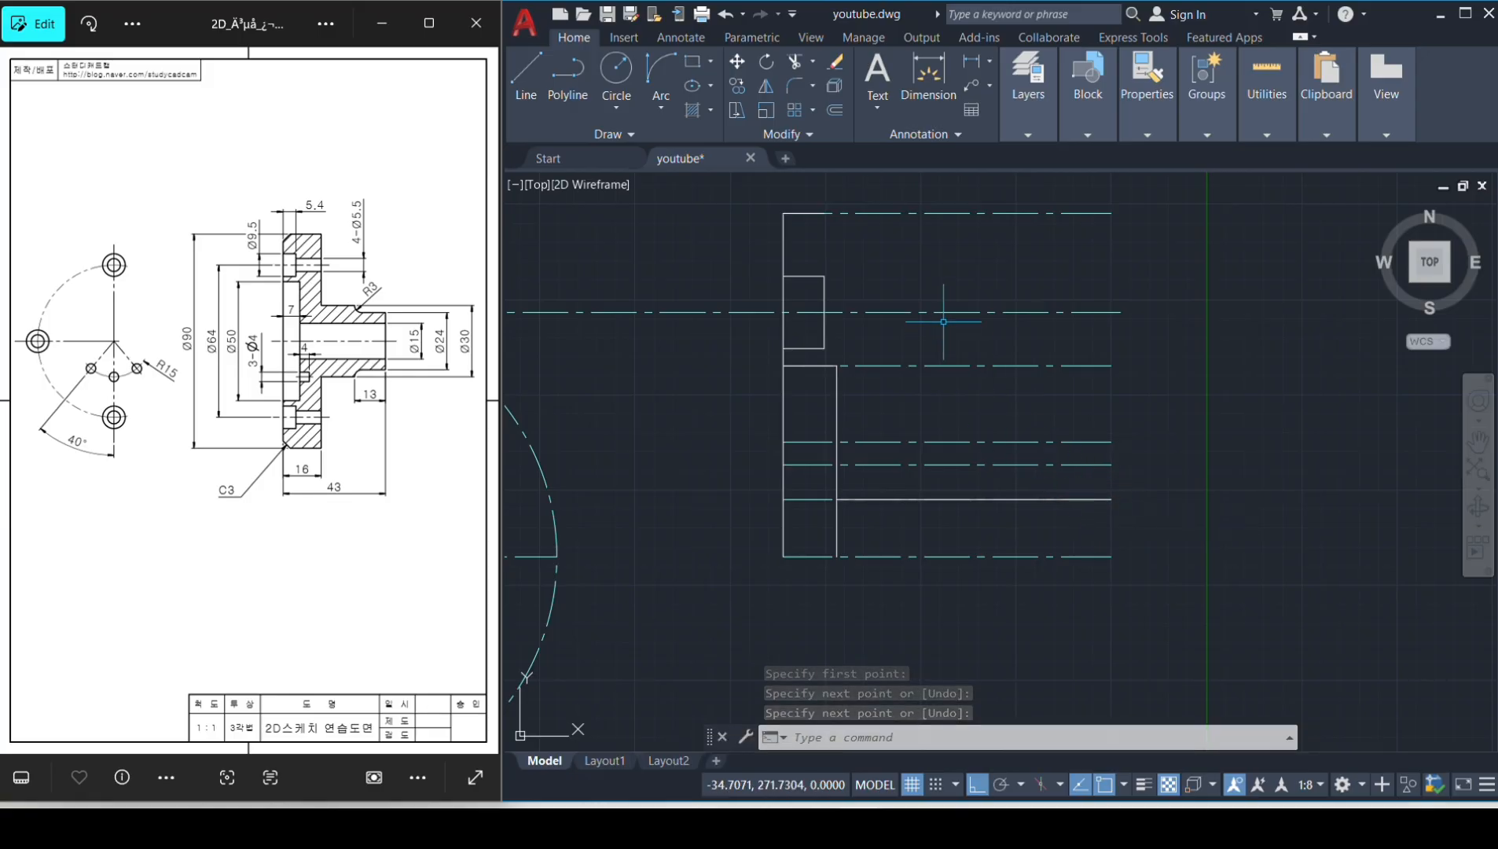
Draw the hub's right end face from the center guideline's right end up to the 12 mm offset guideline.
{"action": "key", "text": "space"}
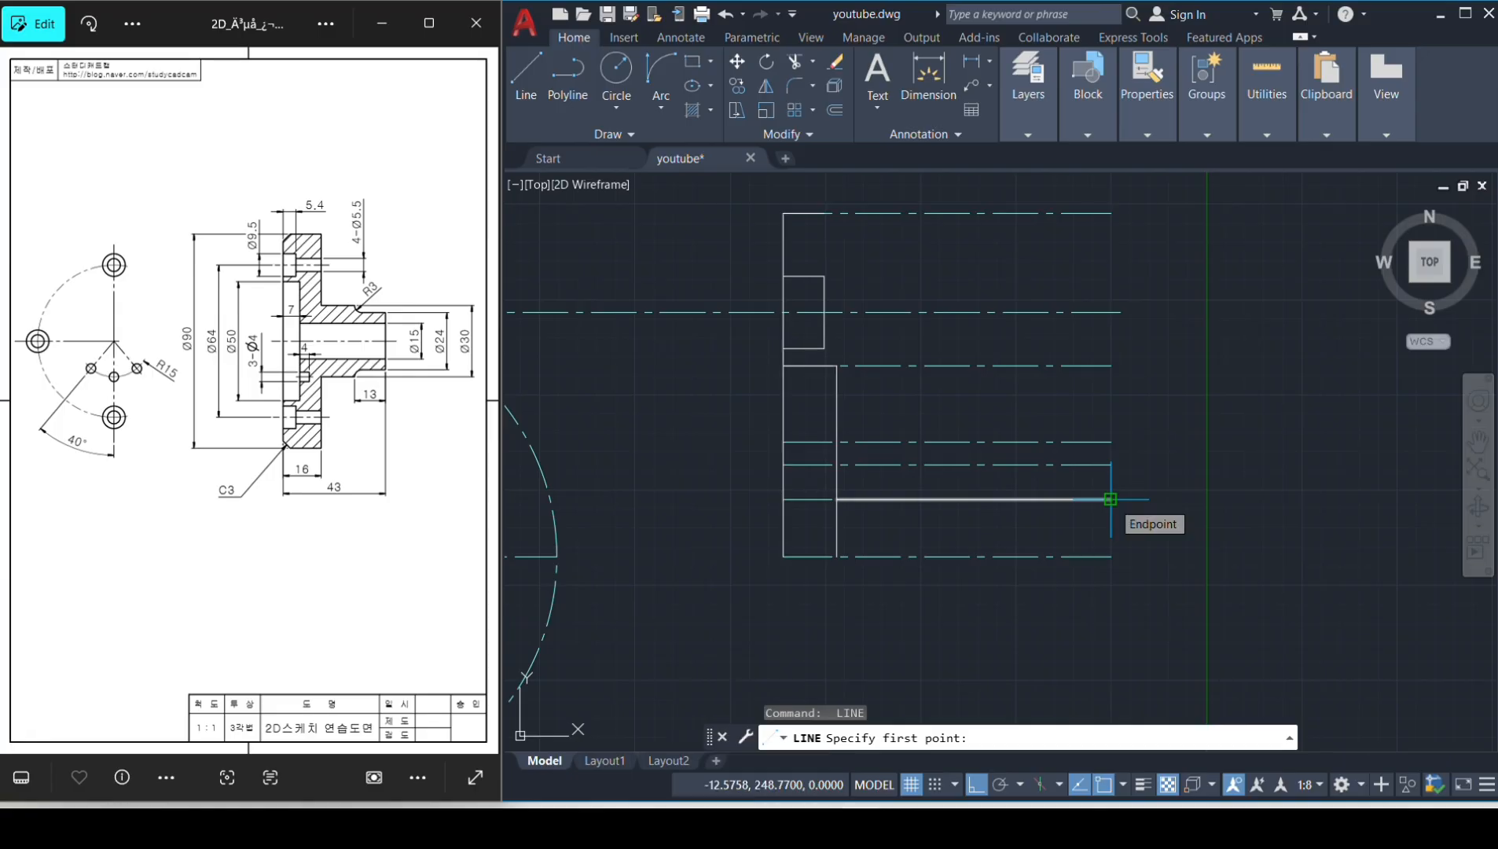
{"action": "left_click", "coordinate": [1110, 556]}
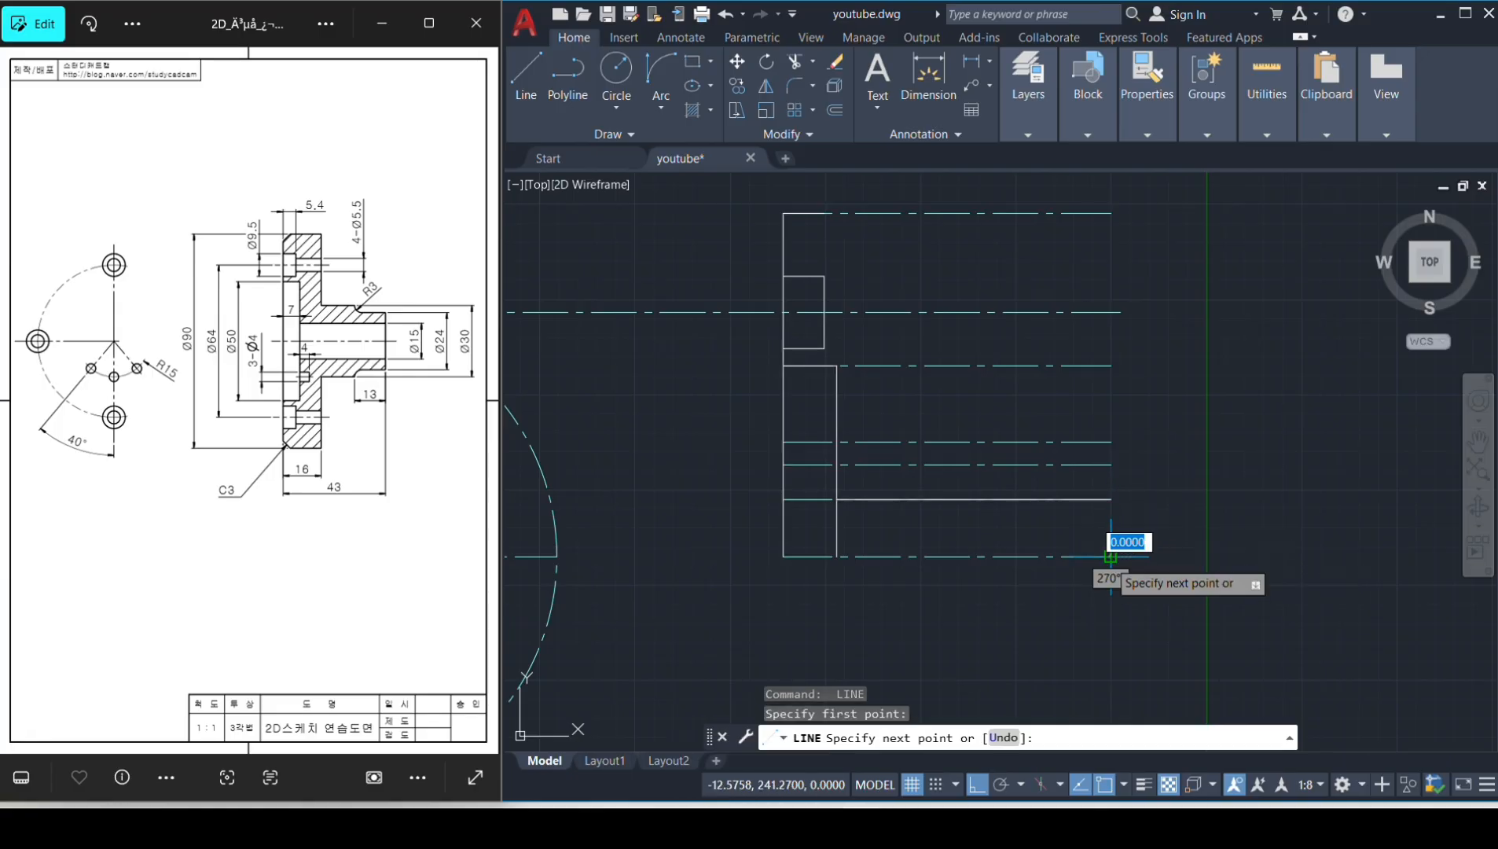
{"action": "left_click", "coordinate": [1111, 464]}
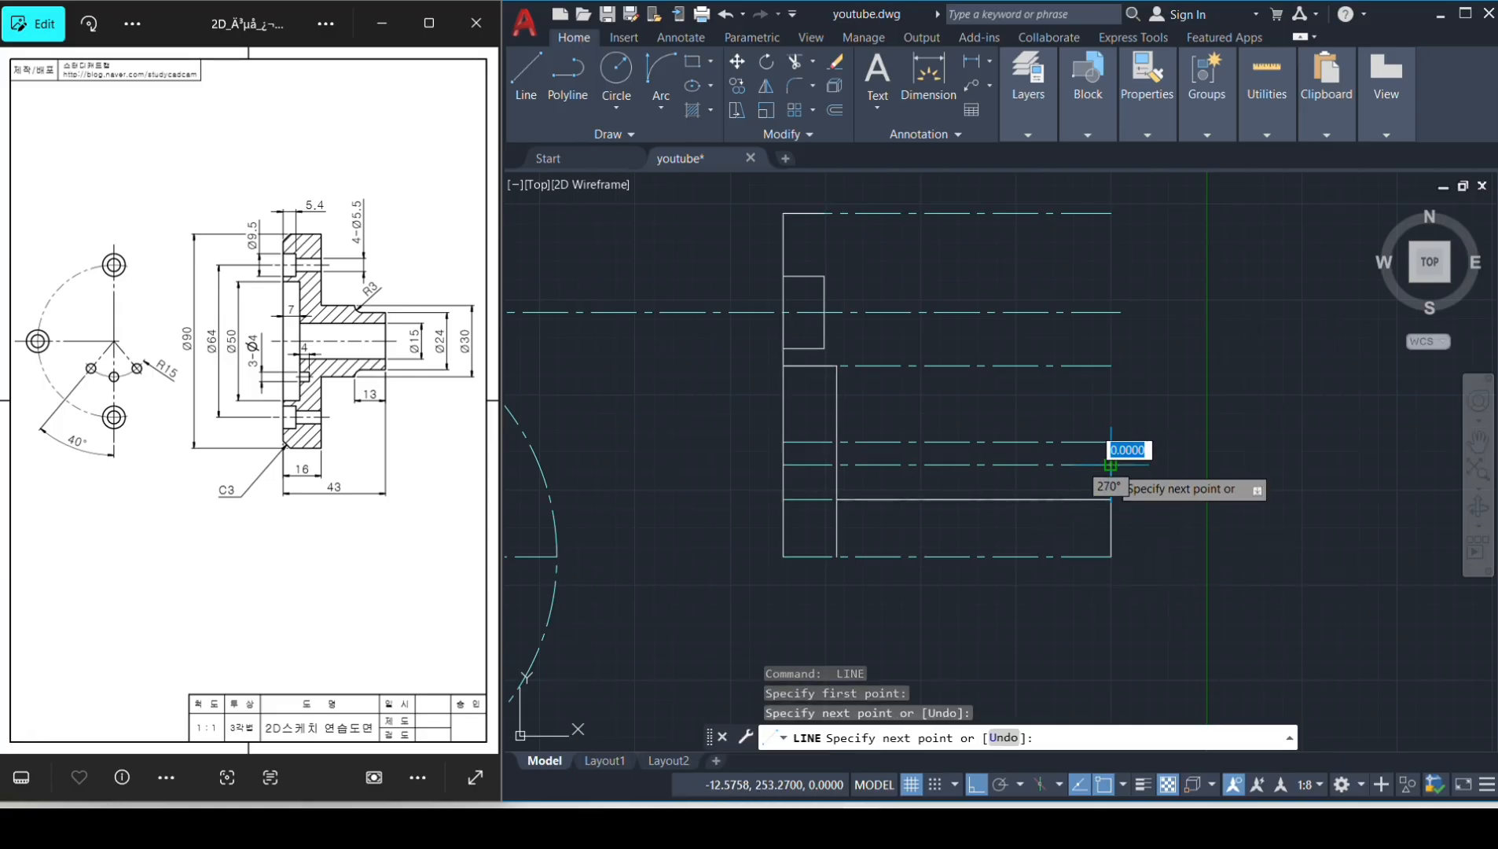
{"action": "key", "text": "space"}
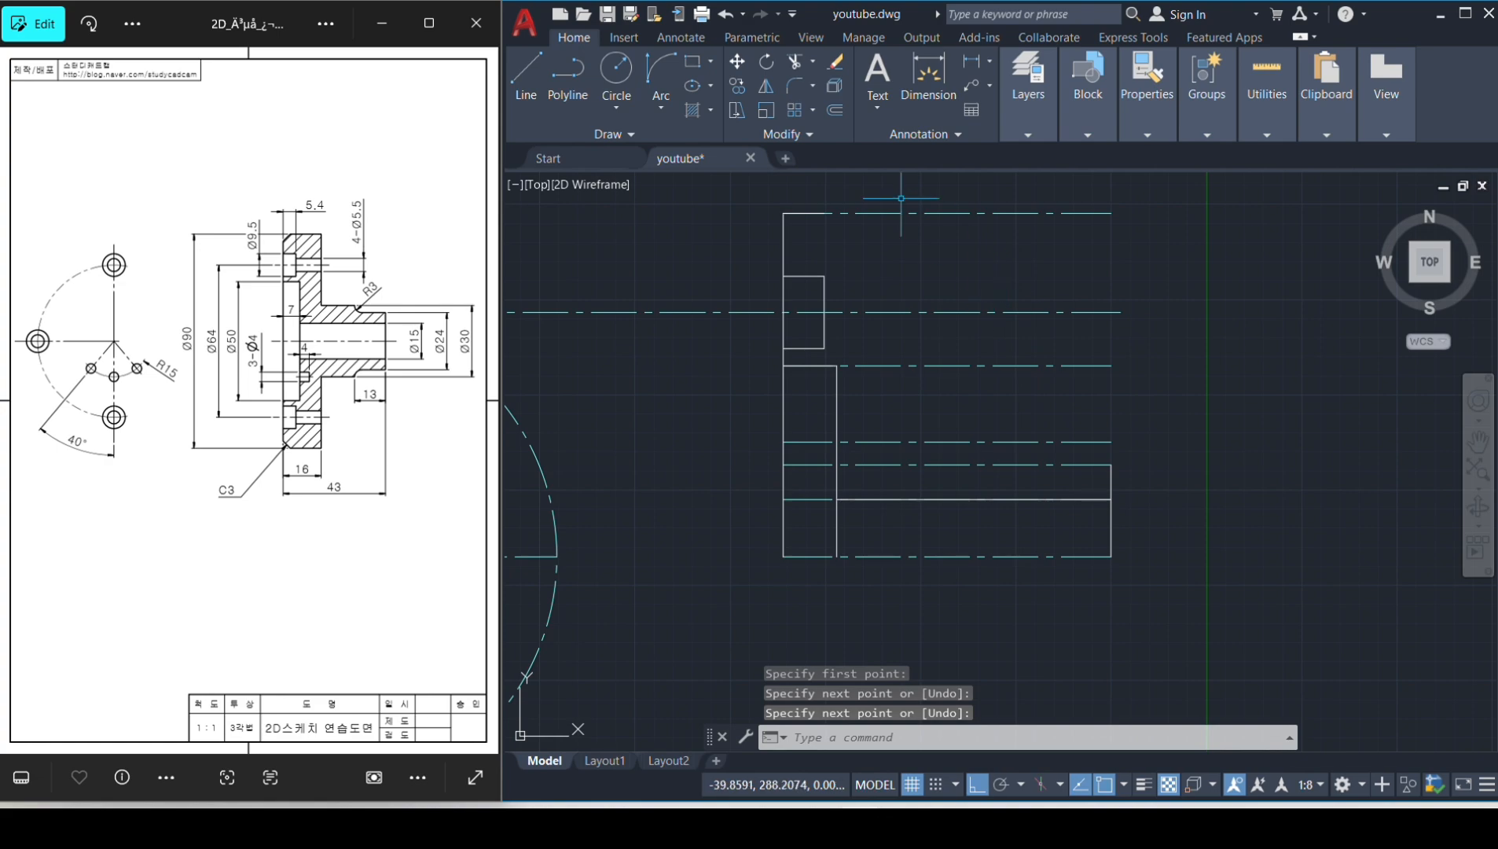
Draw the flange's outline from the section's top-left corner, 16 mm right and down to the 15 mm offset guideline.
{"action": "type", "text": "l"}
{"action": "key", "text": "space"}
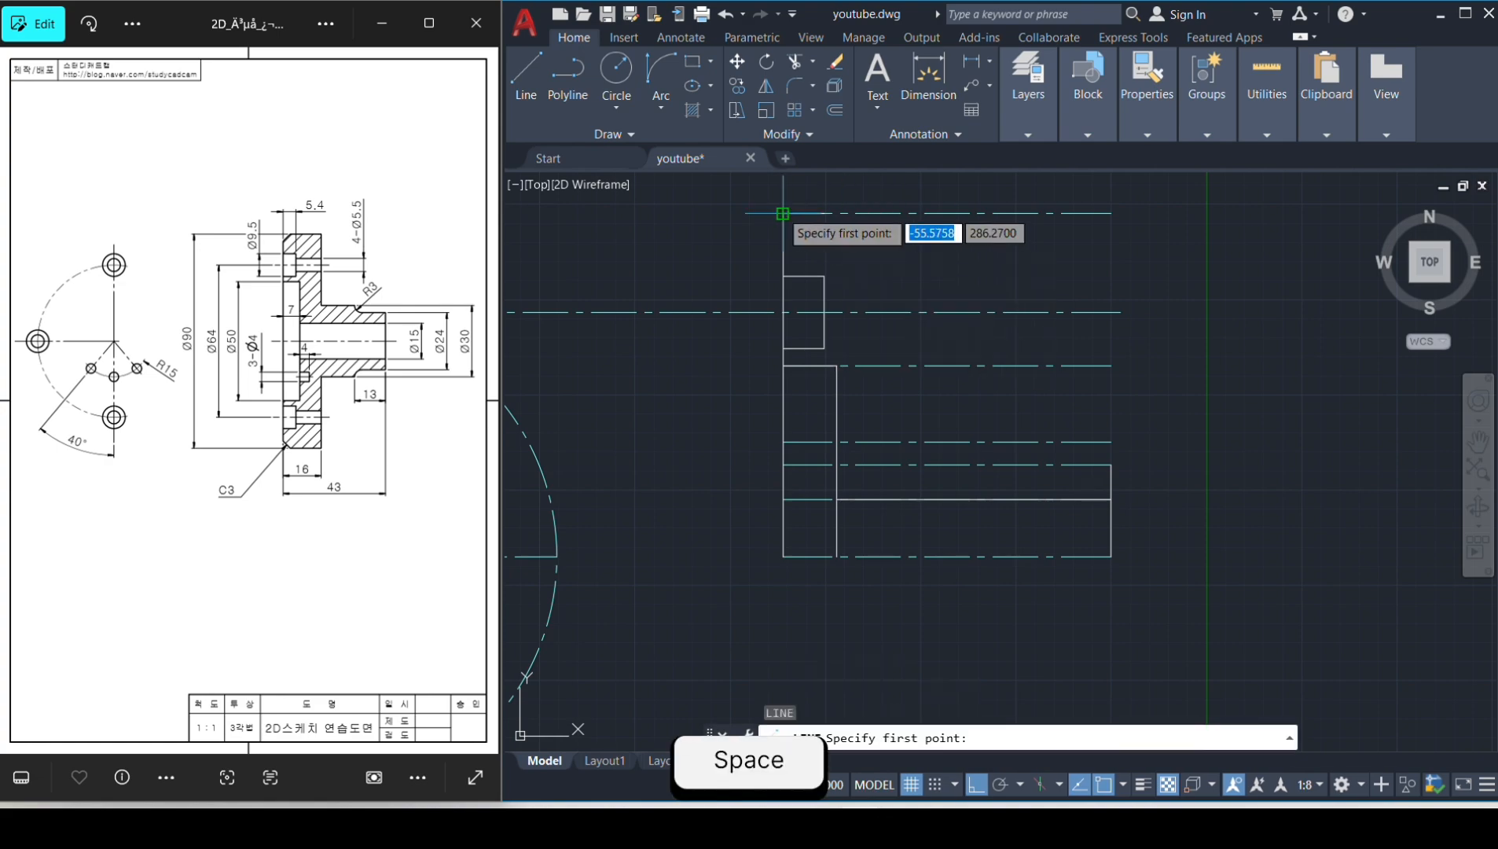
{"action": "left_click", "coordinate": [783, 213]}
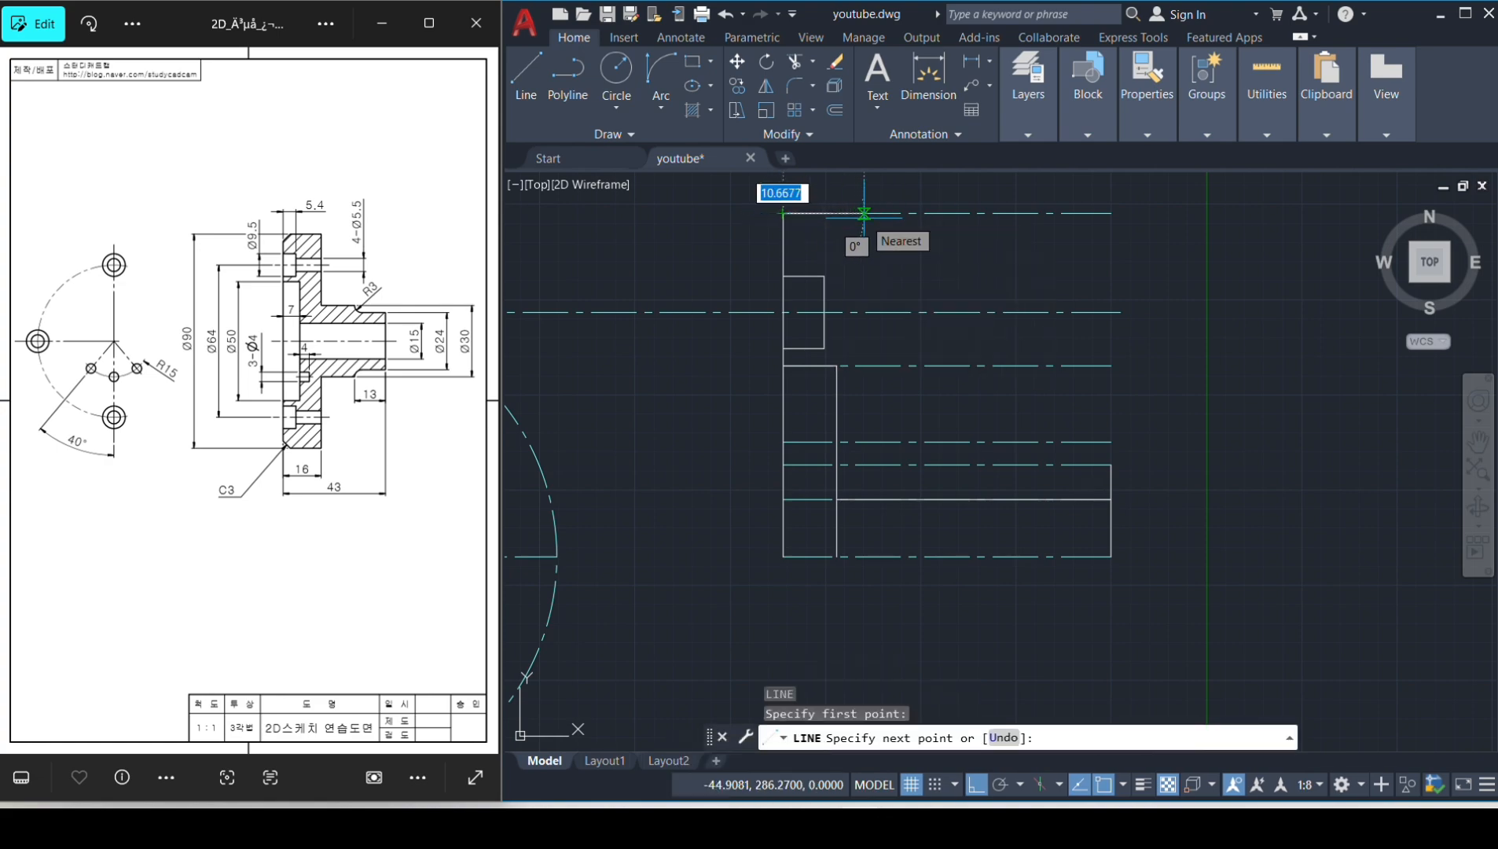
{"action": "type", "text": "16"}
{"action": "key", "text": "Return"}
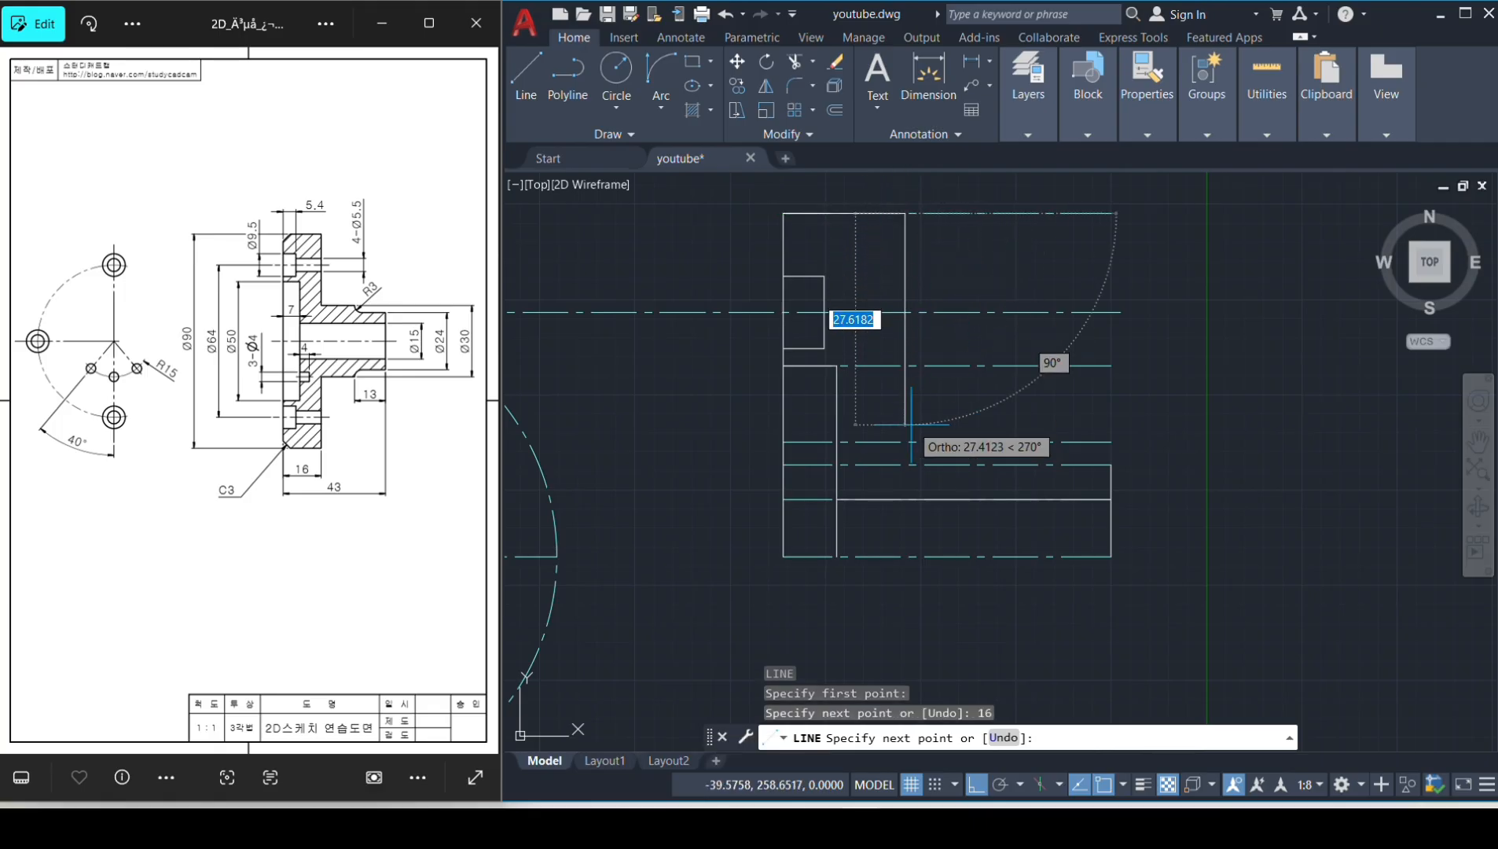
{"action": "left_click", "coordinate": [905, 442]}
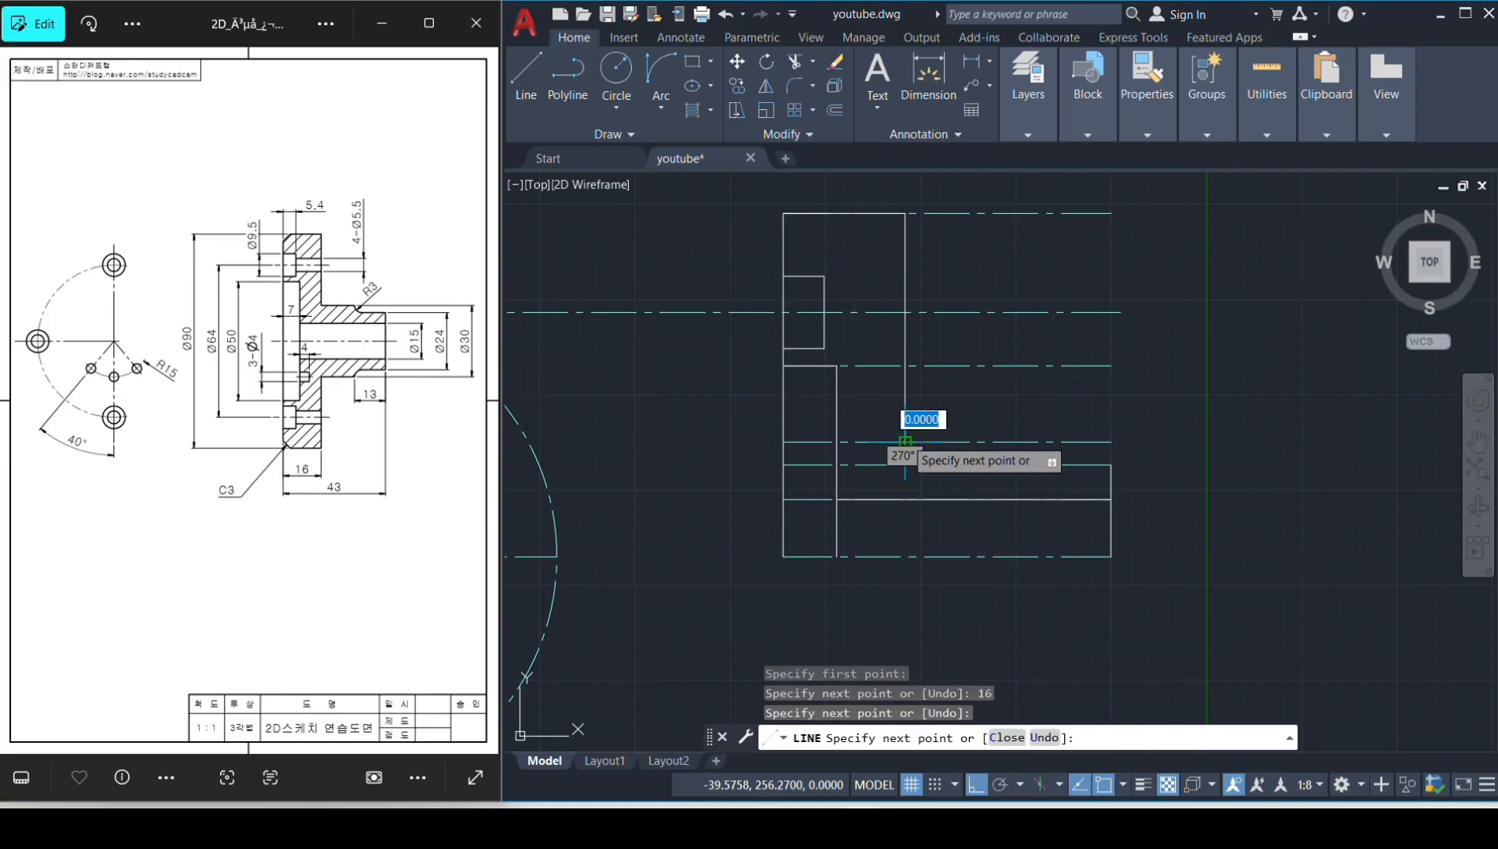
{"action": "key", "text": "space"}
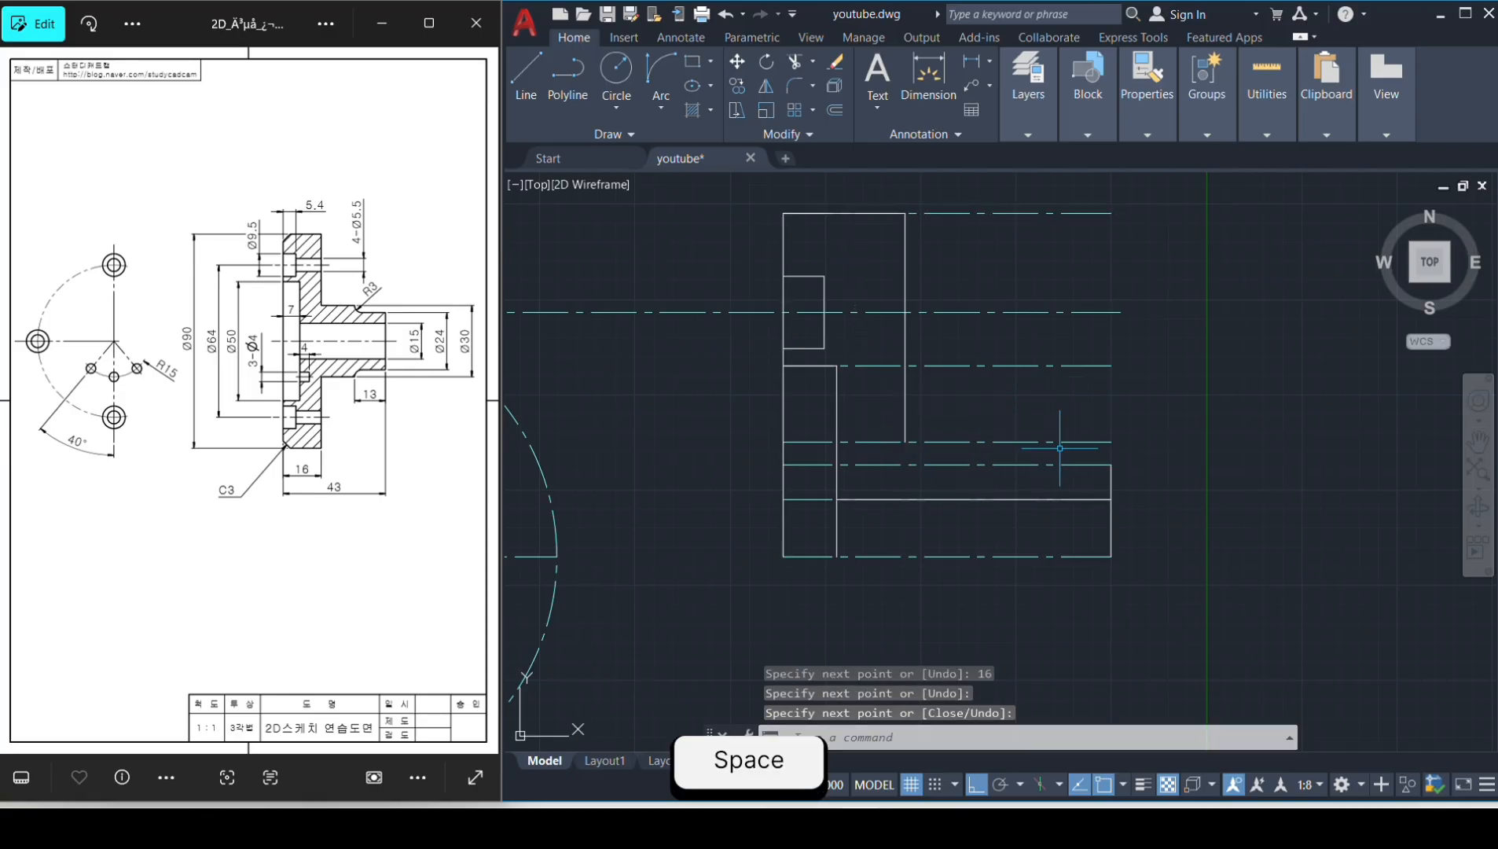
Draw the stepped hub outline from the end face's top, 13 mm left, up to the 15 mm offset guideline and left to the flange face.
{"action": "key", "text": "space"}
{"action": "left_click", "coordinate": [1110, 464]}
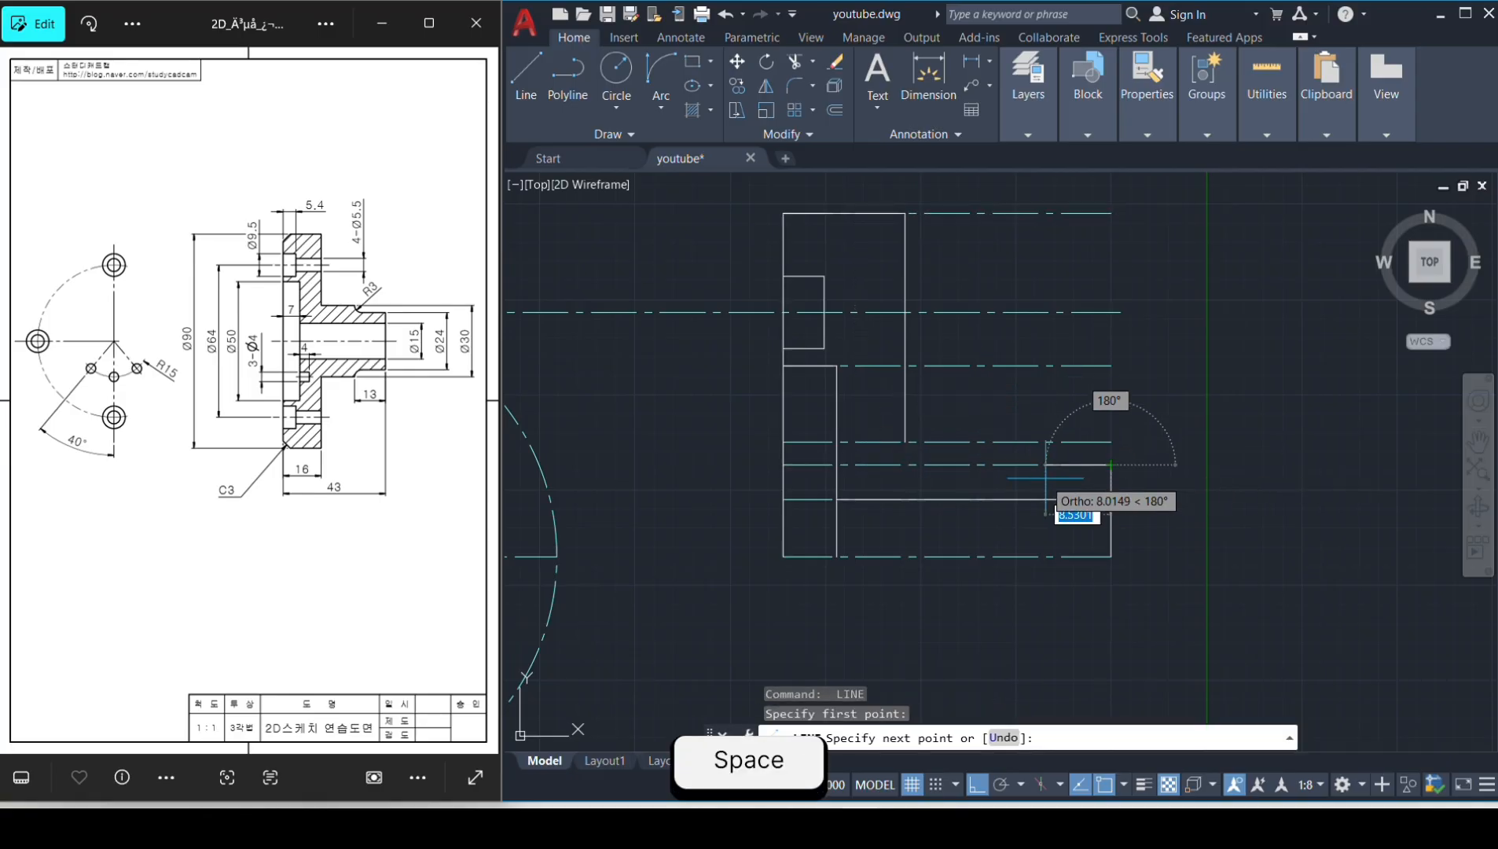
{"action": "type", "text": "13"}
{"action": "key", "text": "Return"}
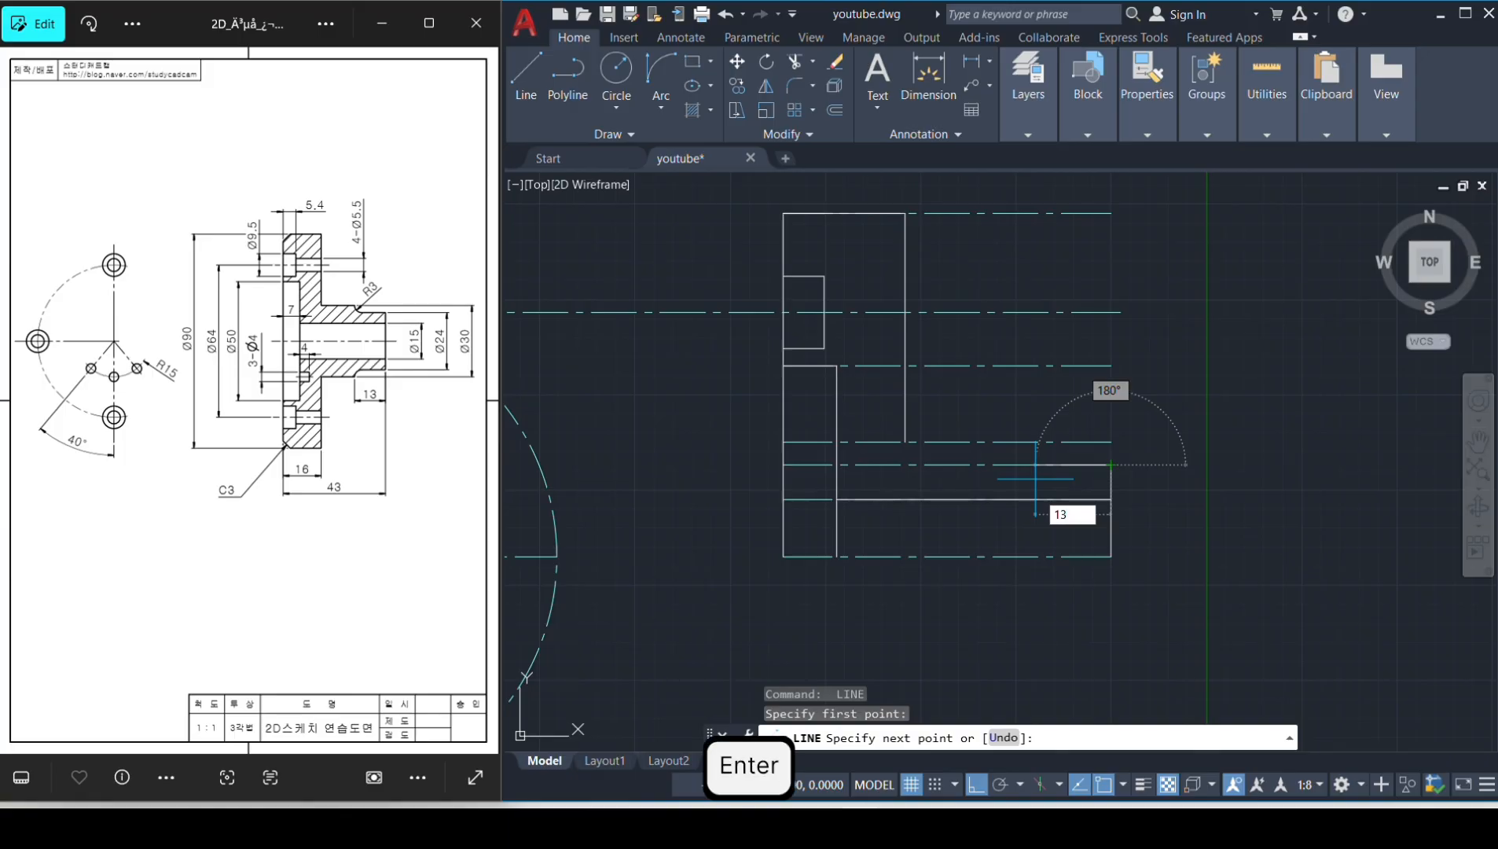
{"action": "left_click", "coordinate": [1012, 442]}
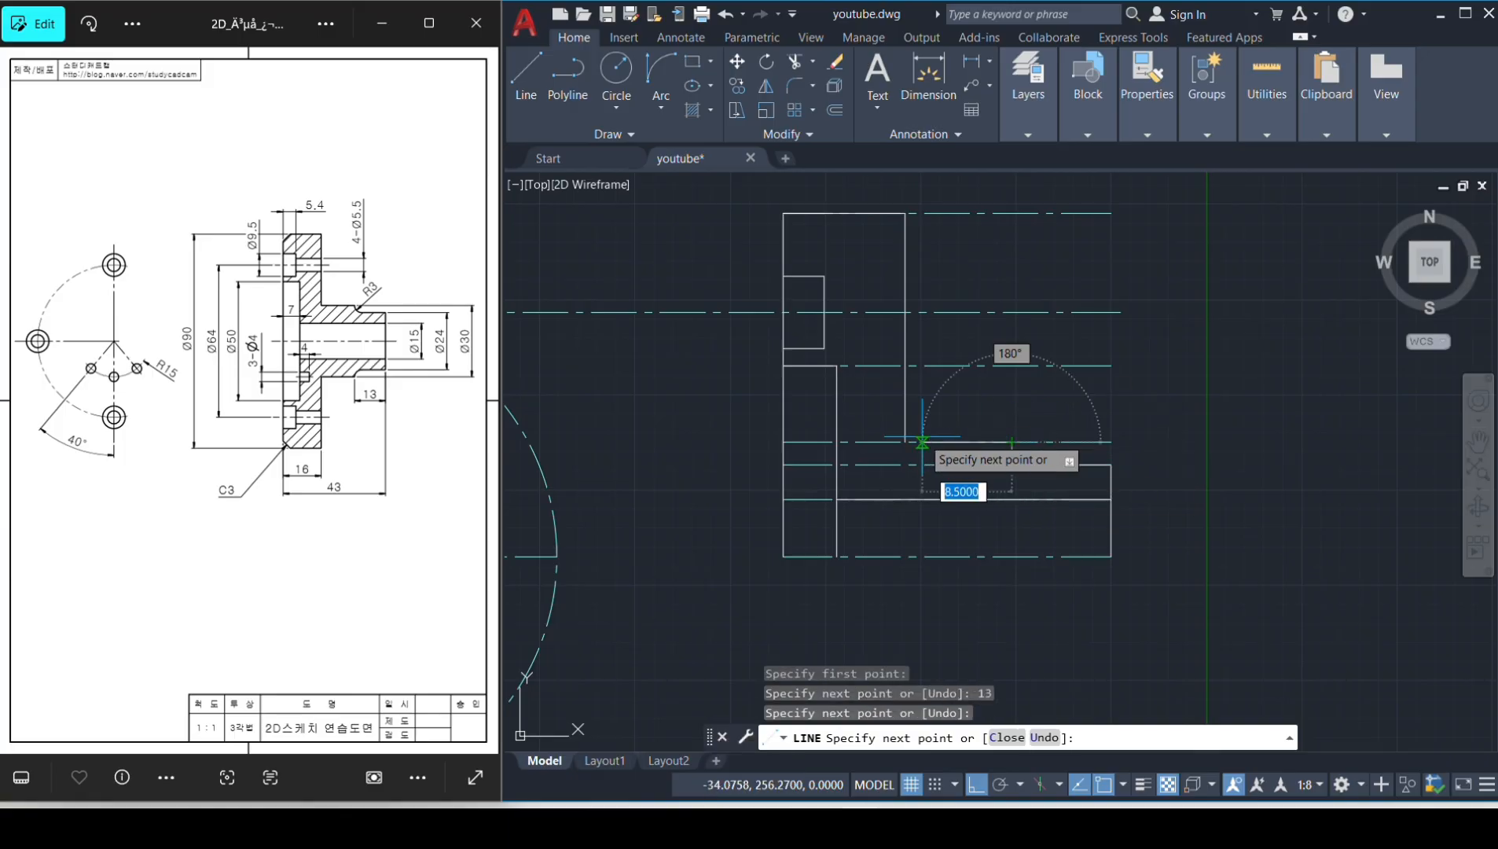
{"action": "left_click", "coordinate": [906, 442]}
{"action": "key", "text": "space"}
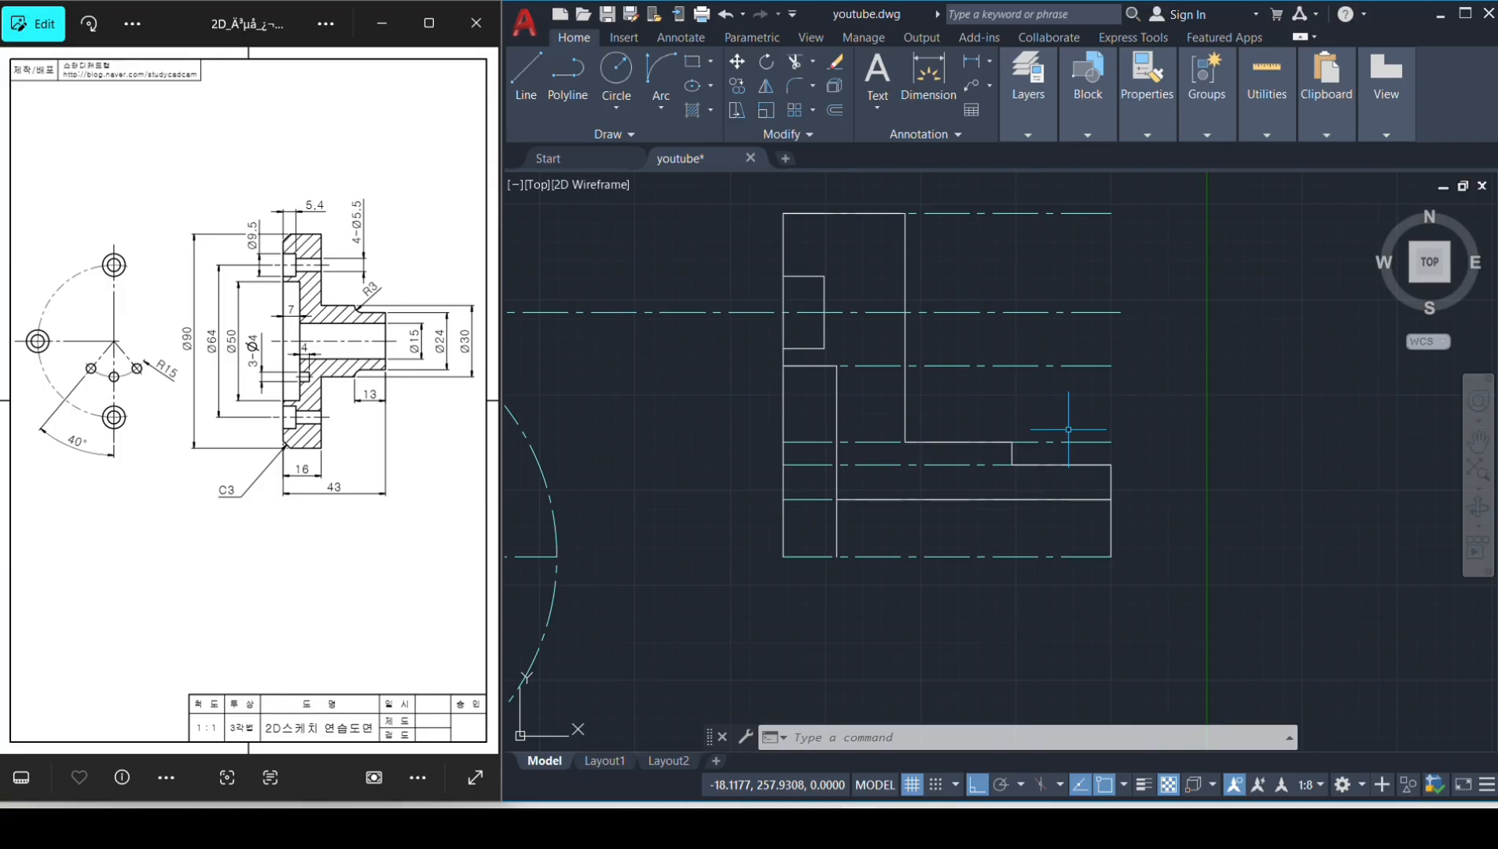
Draw the bolt hole's upper edge level with the small circle's top, from just right of the counterbore to the flange's right face.
{"action": "type", "text": "l"}
{"action": "key", "text": "space"}
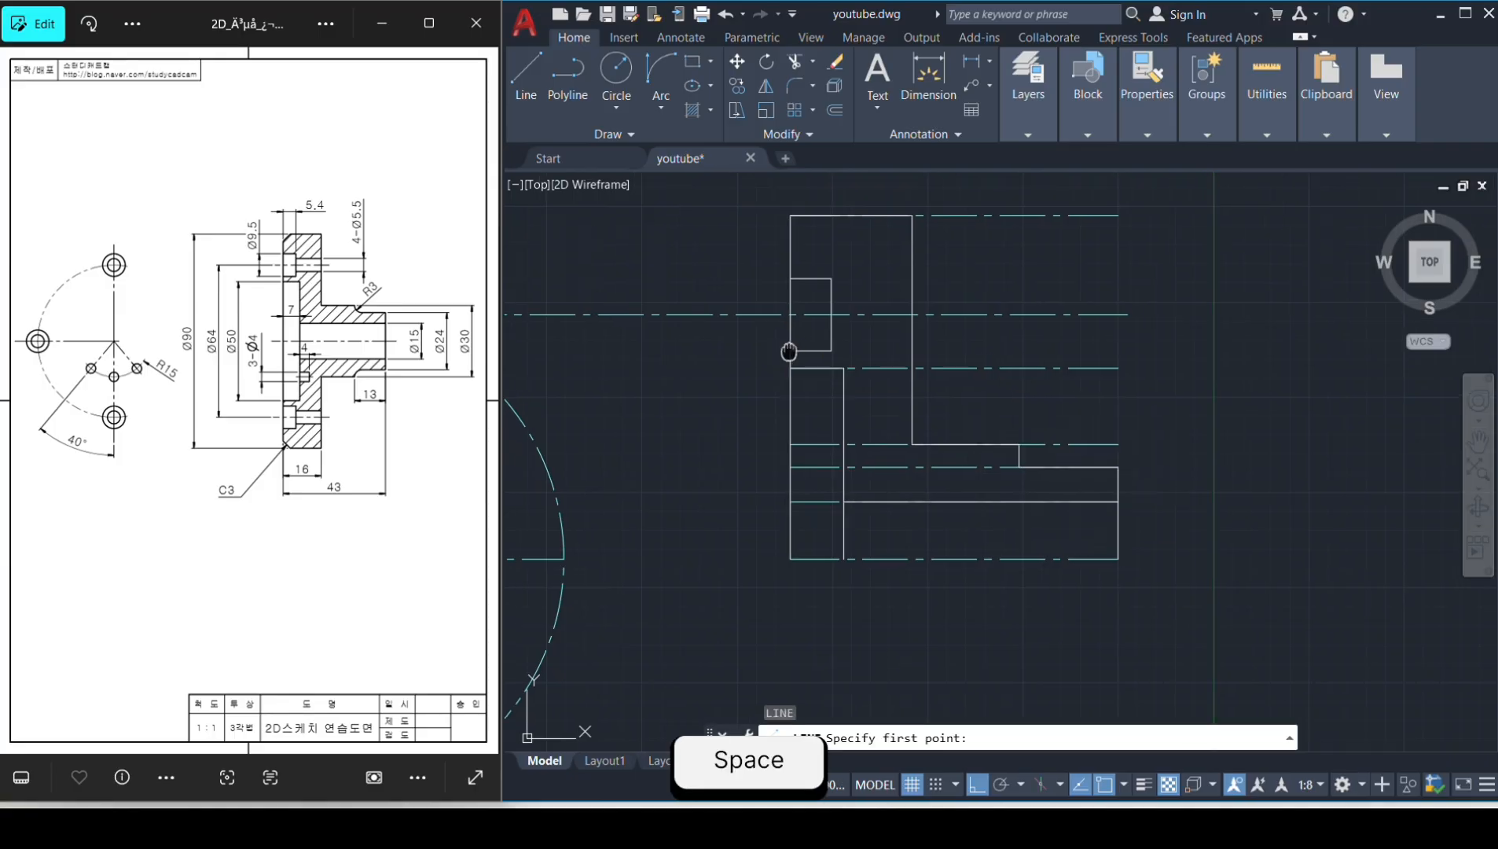
{"action": "middle_click_drag", "start_coordinate": [789, 347], "coordinate": [940, 454]}
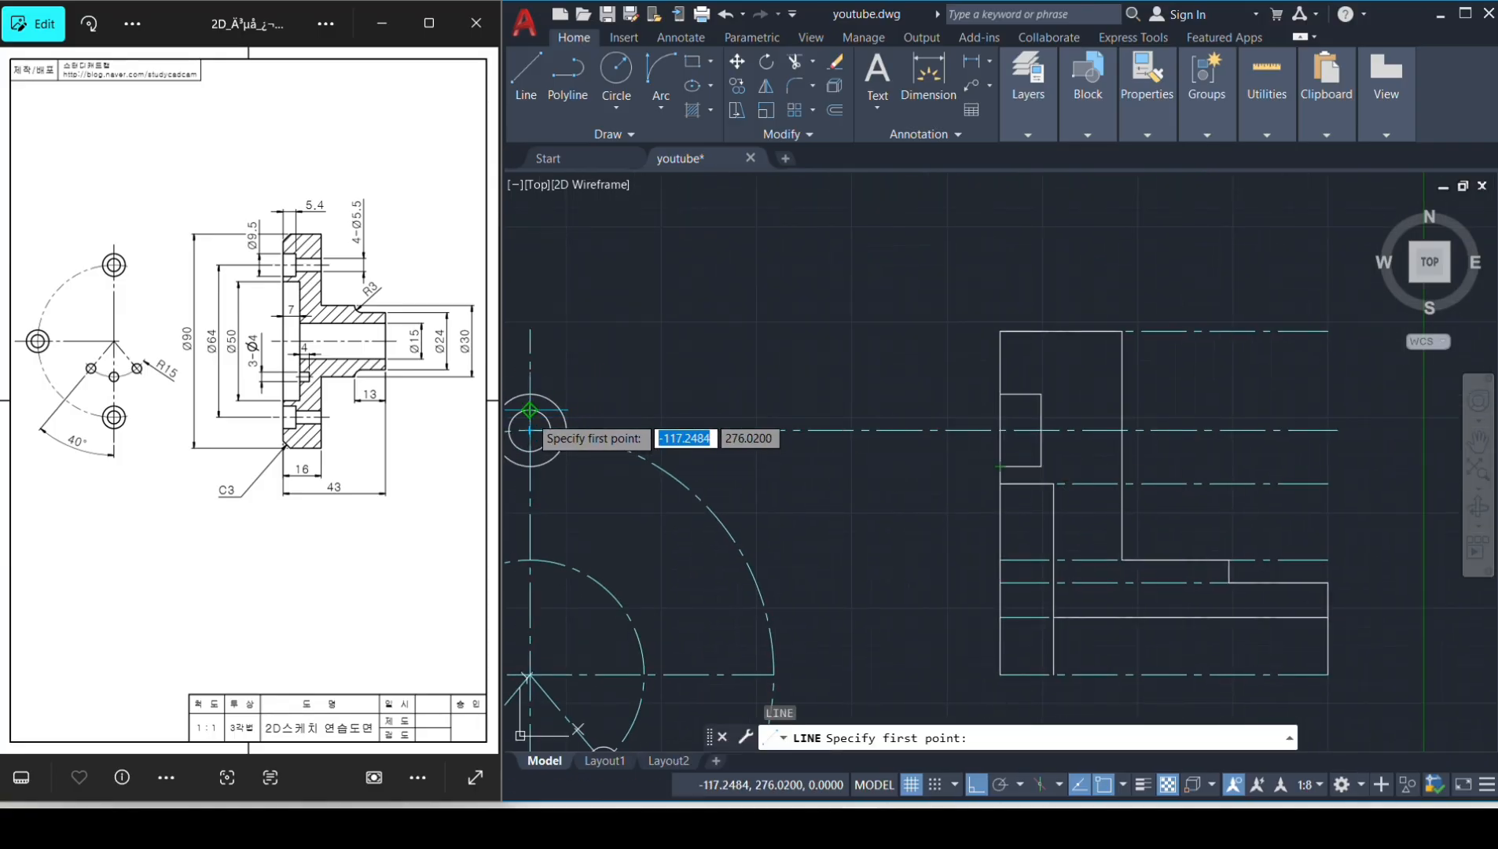
{"action": "left_click", "coordinate": [1052, 409]}
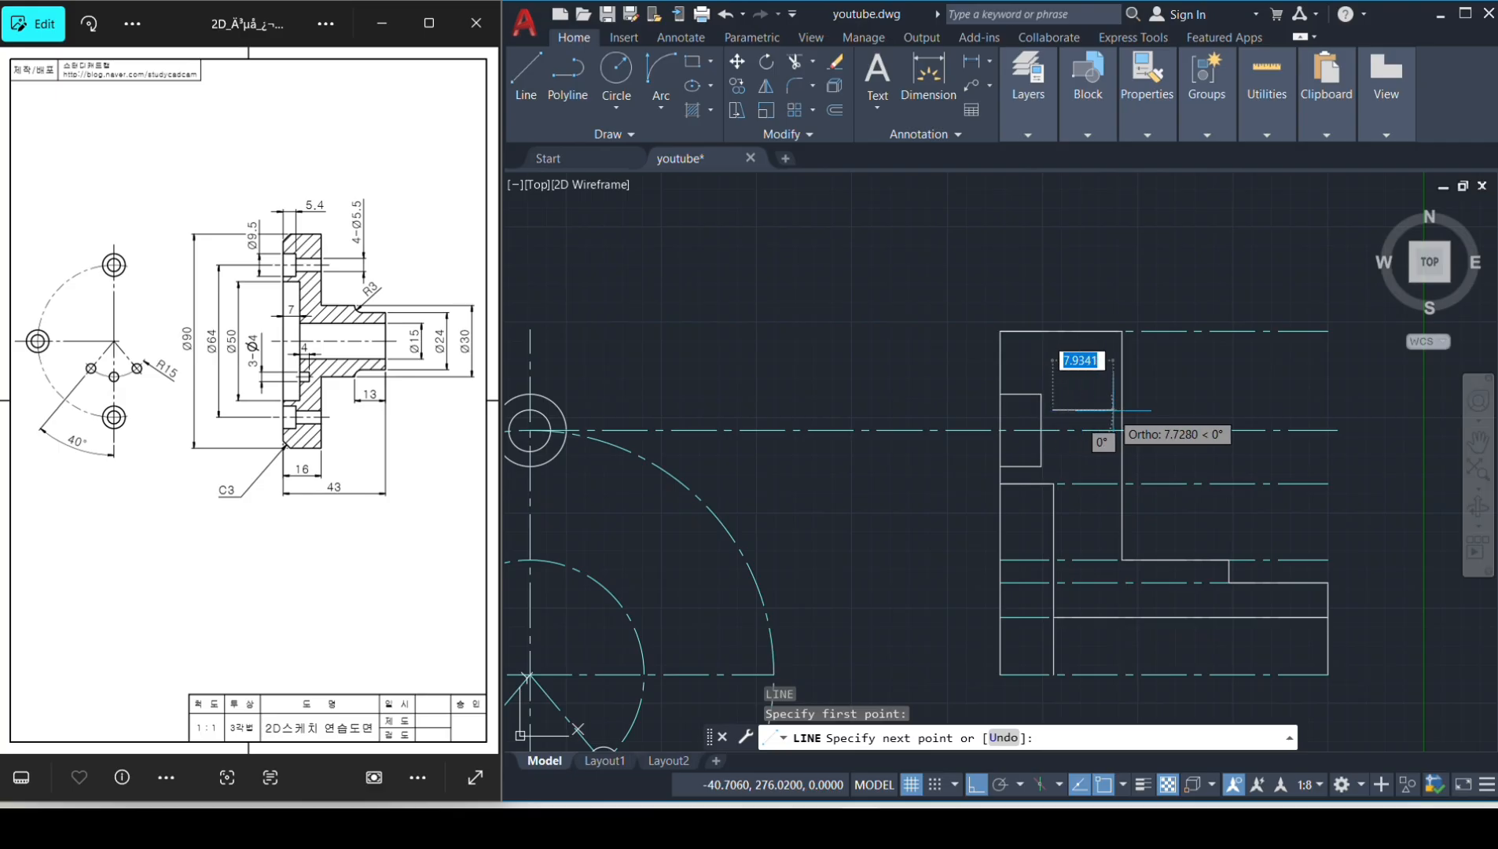
{"action": "left_click", "coordinate": [1122, 409]}
{"action": "key", "text": "space"}
Draw the bolt hole's lower edge from the small circle's bottom point in the front view across to the flange's right face.
{"action": "key", "text": "space"}
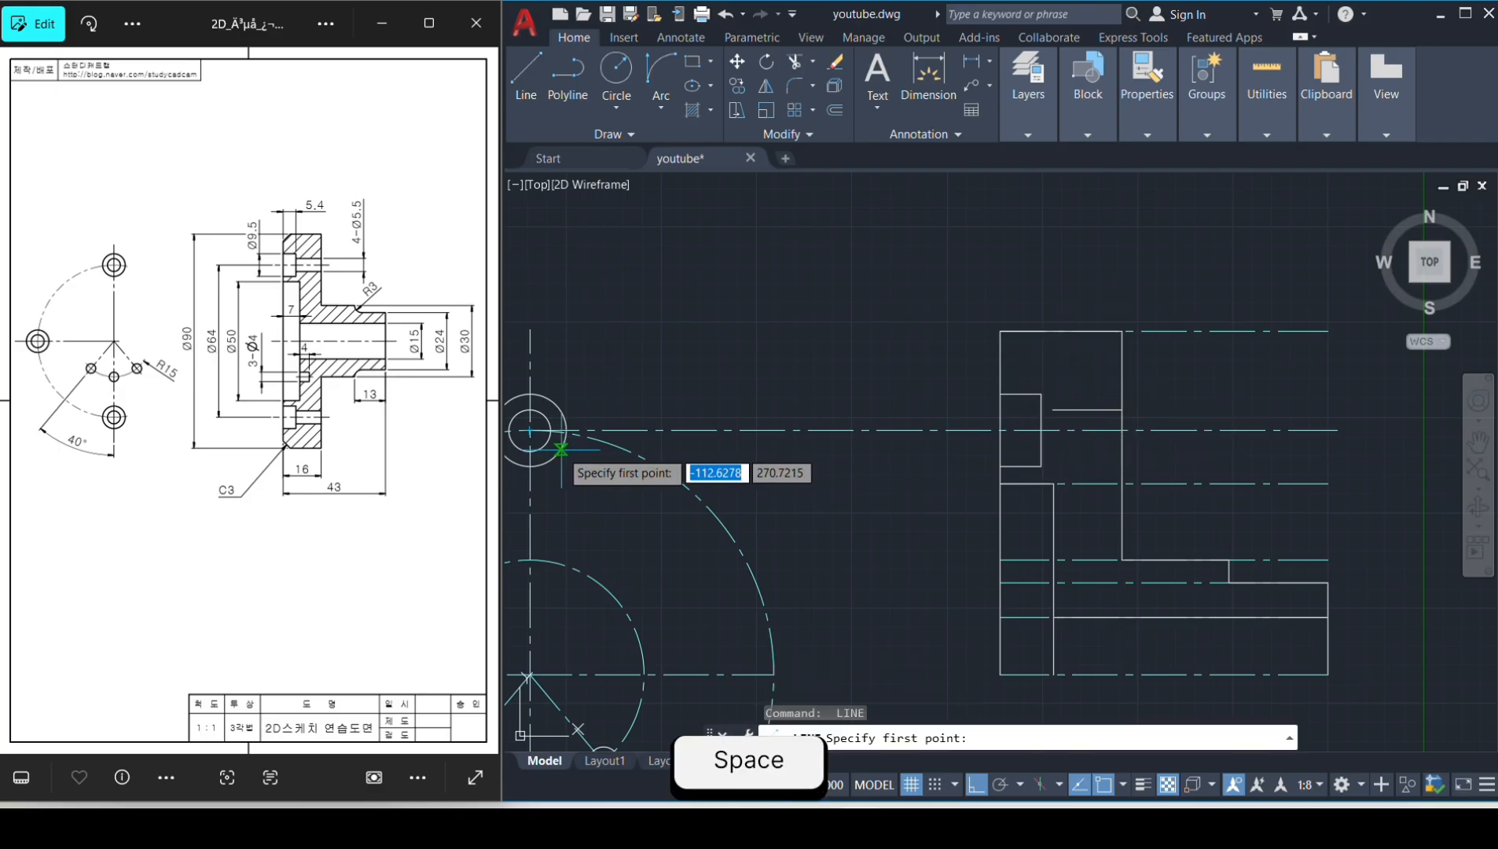
{"action": "left_click", "coordinate": [530, 450]}
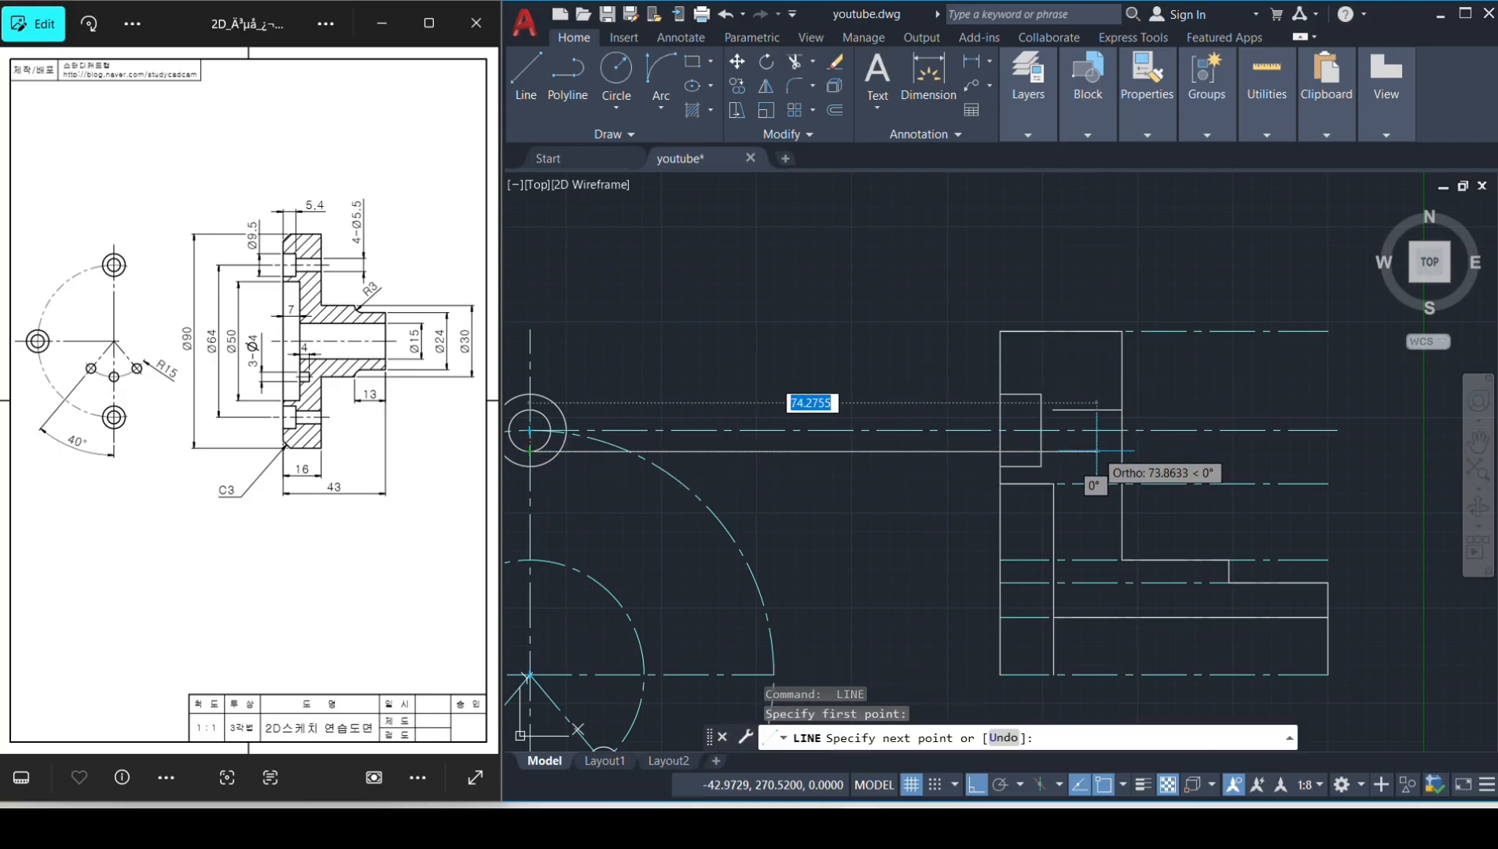
{"action": "left_click", "coordinate": [1122, 452]}
{"action": "key", "text": "Escape"}
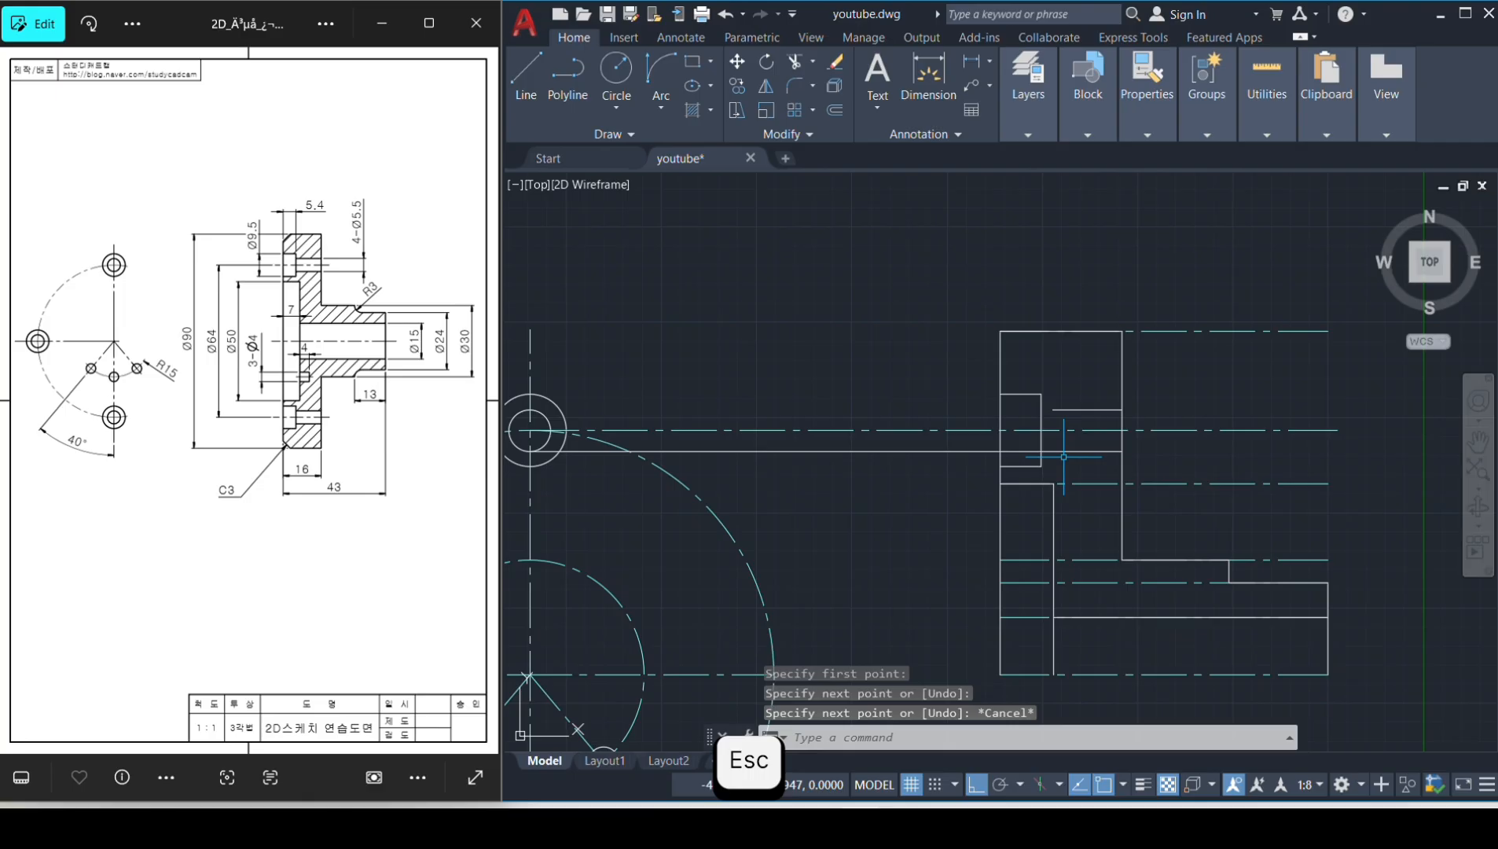
Trim the bolt hole's lower edge line back to the counterbore's depth line, removing the pieces on its left.
{"action": "type", "text": "tr"}
{"action": "key", "text": "space"}
{"action": "left_click", "coordinate": [1011, 451]}
{"action": "left_click", "coordinate": [974, 450]}
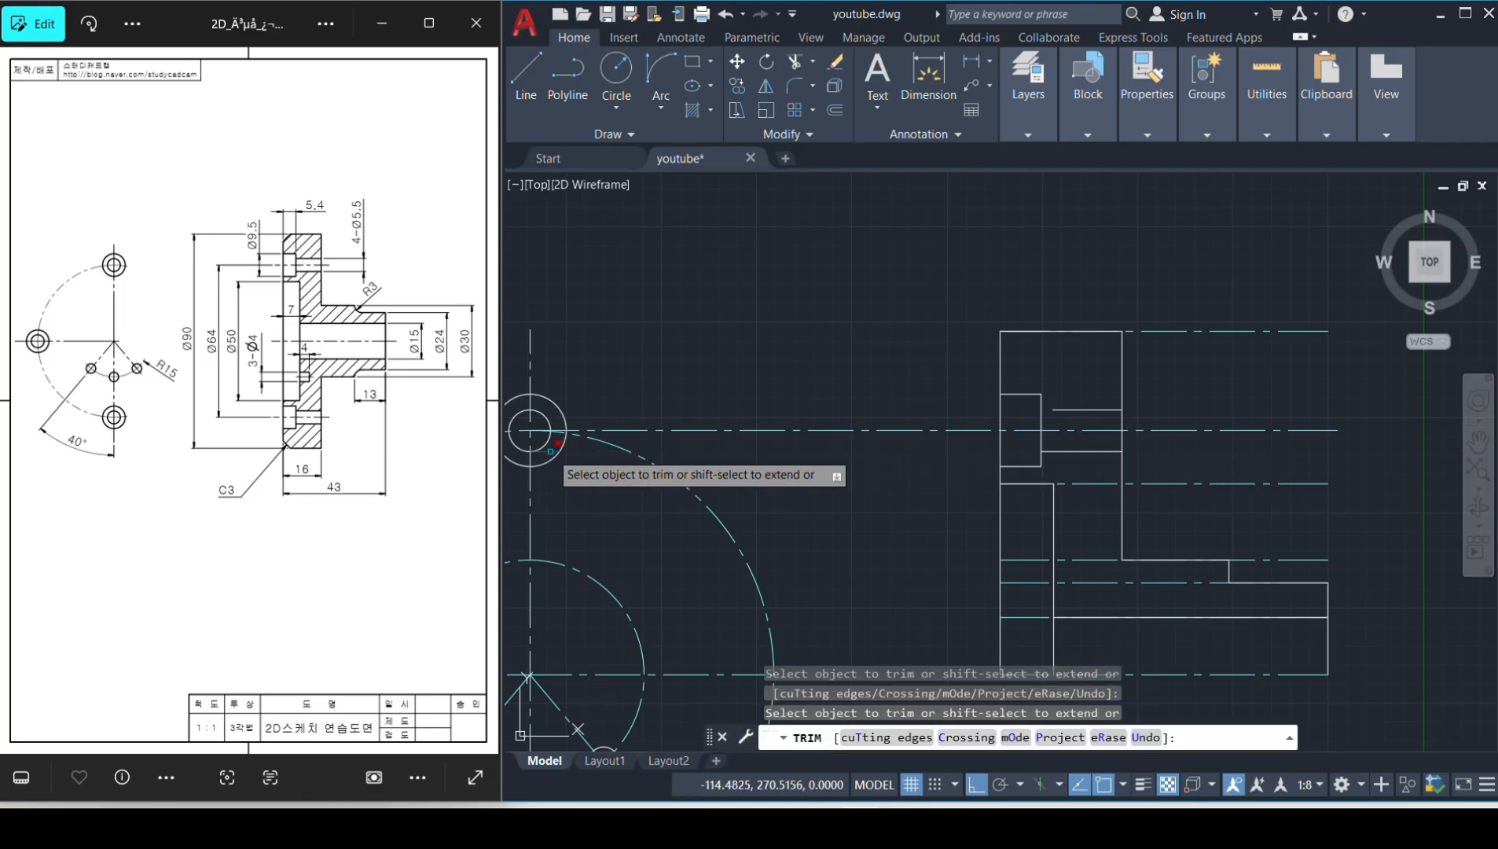
{"action": "key", "text": "space"}
Extend the bolt hole's upper edge line left to the counterbore's depth line.
{"action": "type", "text": "e"}
{"action": "key", "text": "space"}
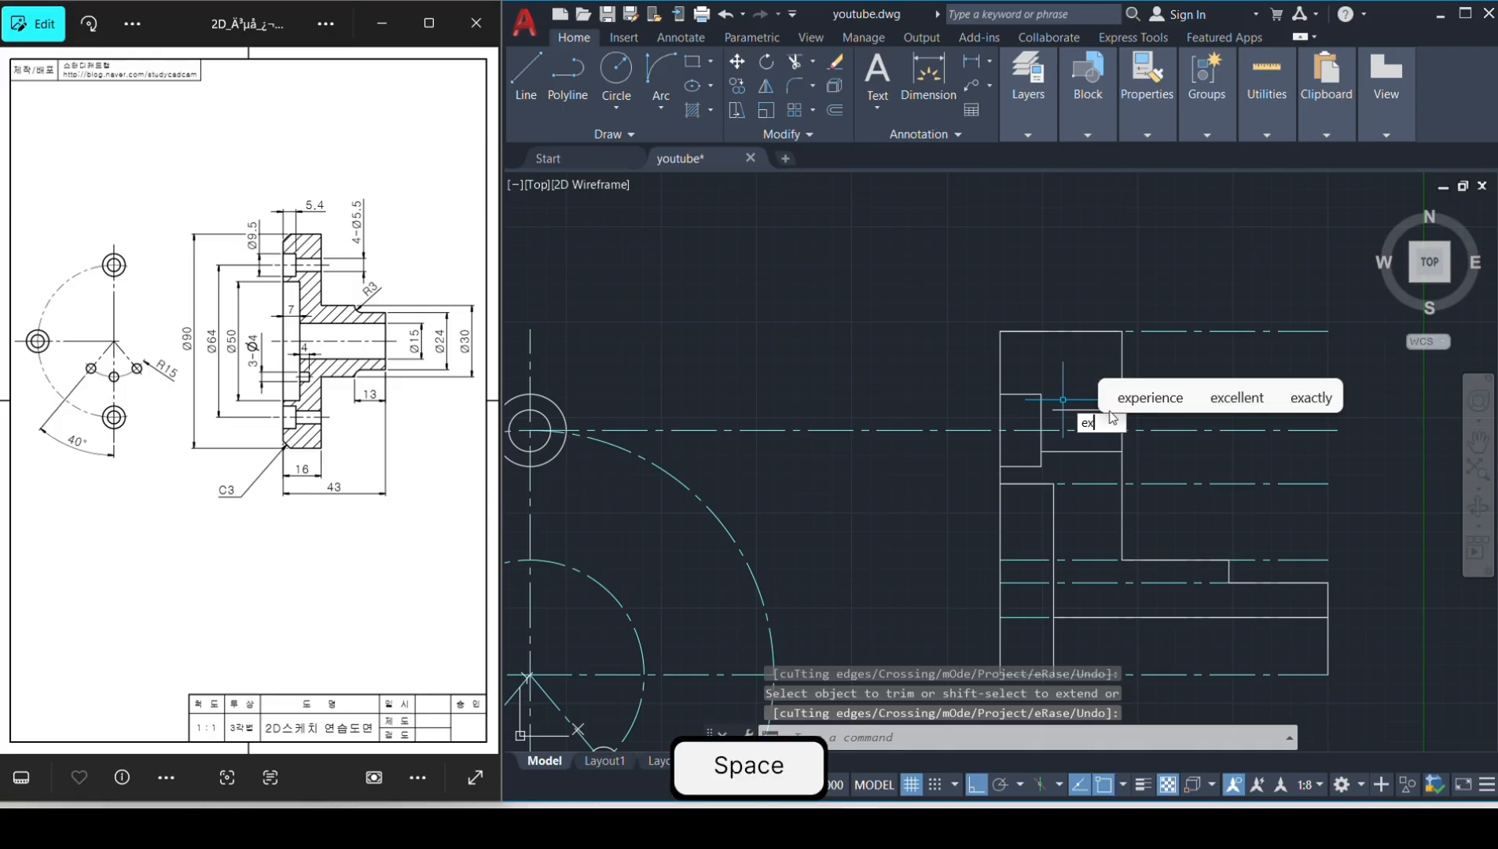
{"action": "left_click", "coordinate": [1081, 410]}
{"action": "key", "text": "space"}
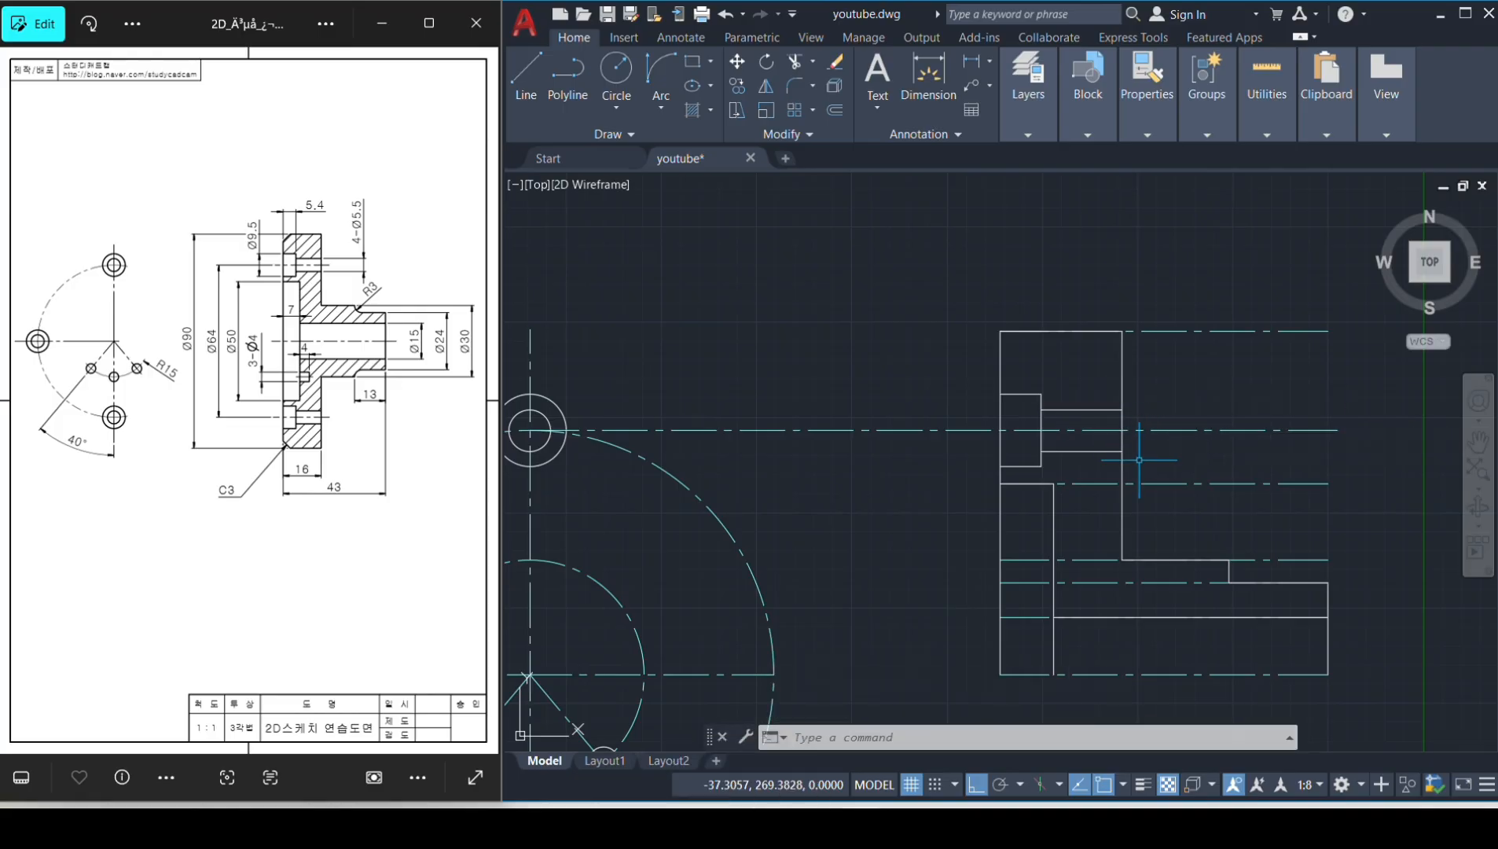
Fillet the hub's step with a 3 mm radius between its short vertical line and the 13 mm horizontal line.
{"action": "type", "text": "f"}
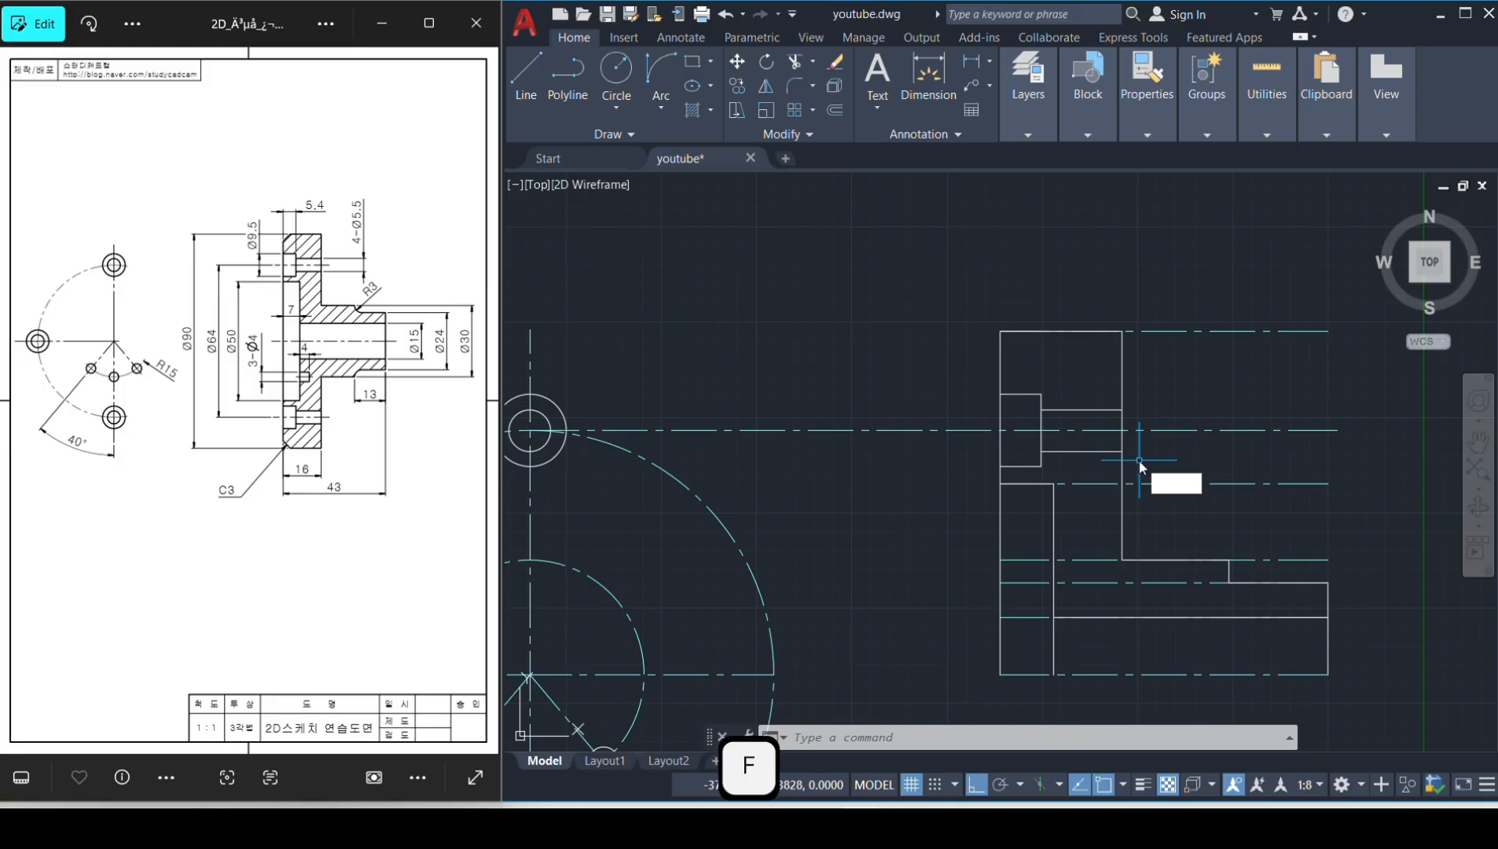
{"action": "key", "text": "space"}
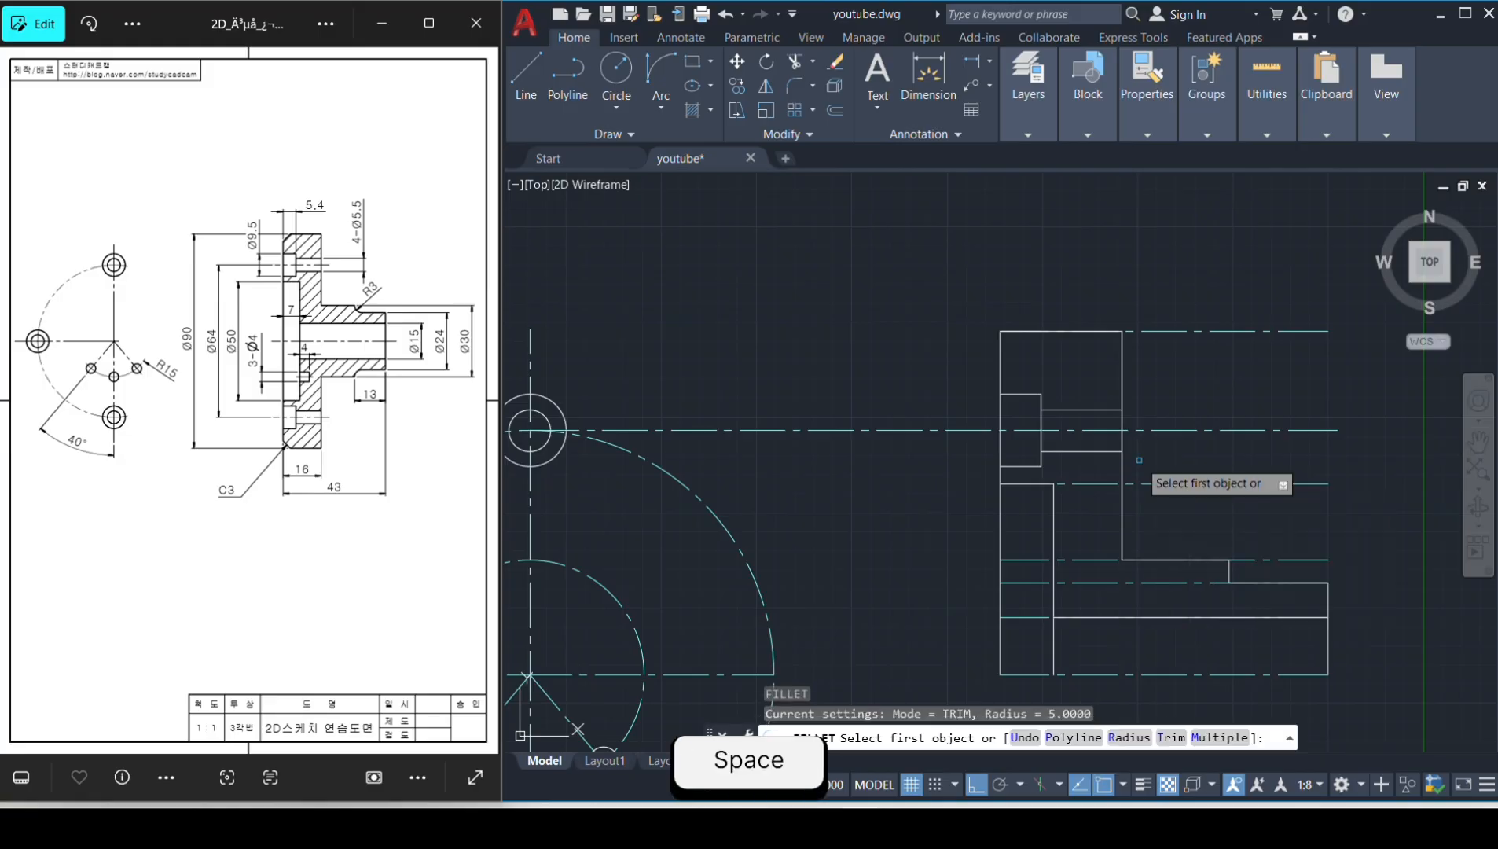
{"action": "type", "text": "r"}
{"action": "key", "text": "space"}
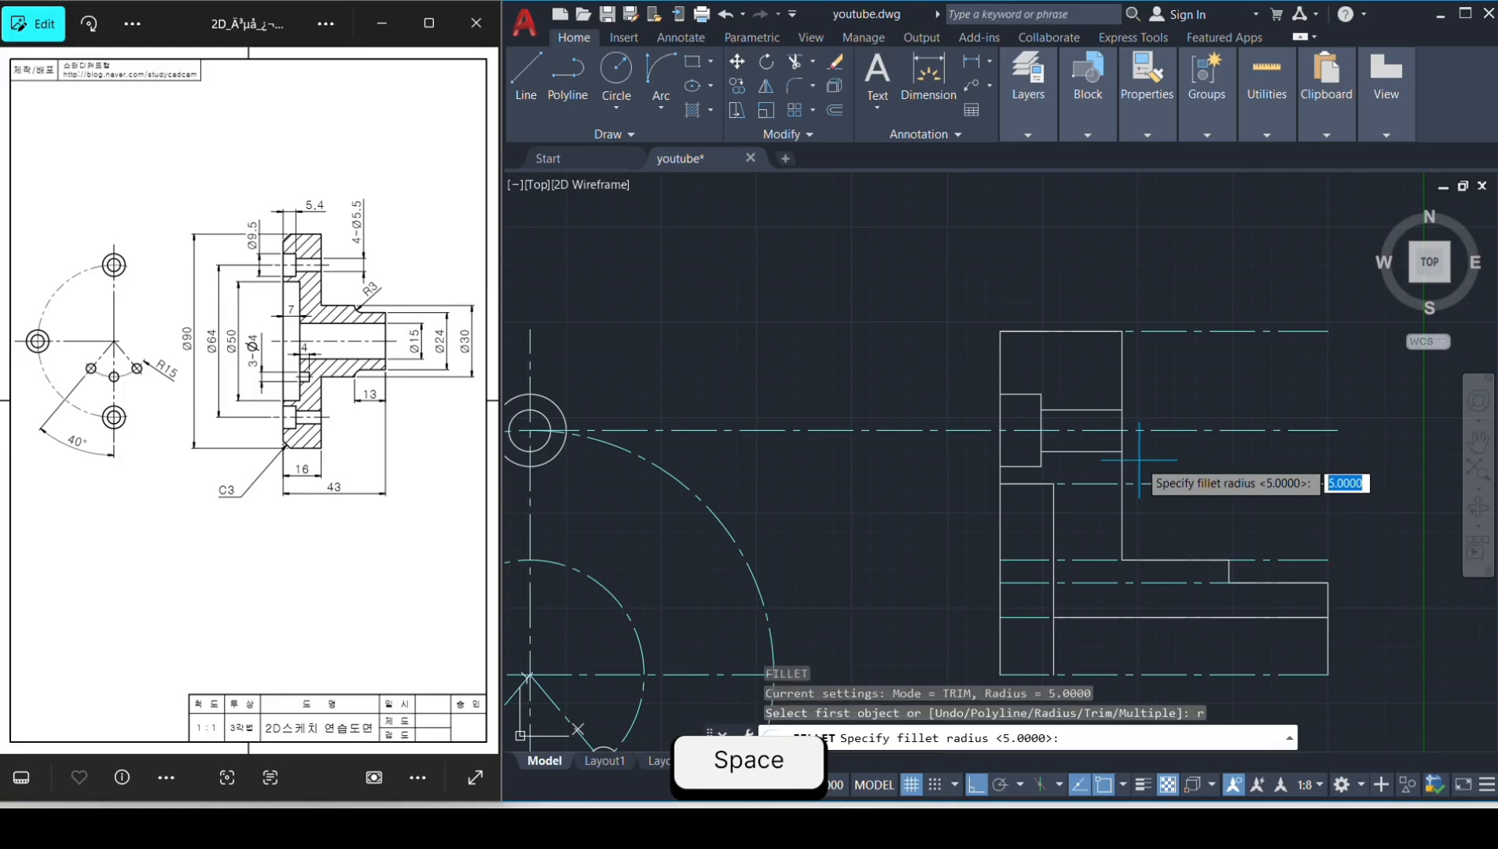
{"action": "type", "text": "3"}
{"action": "key", "text": "Return"}
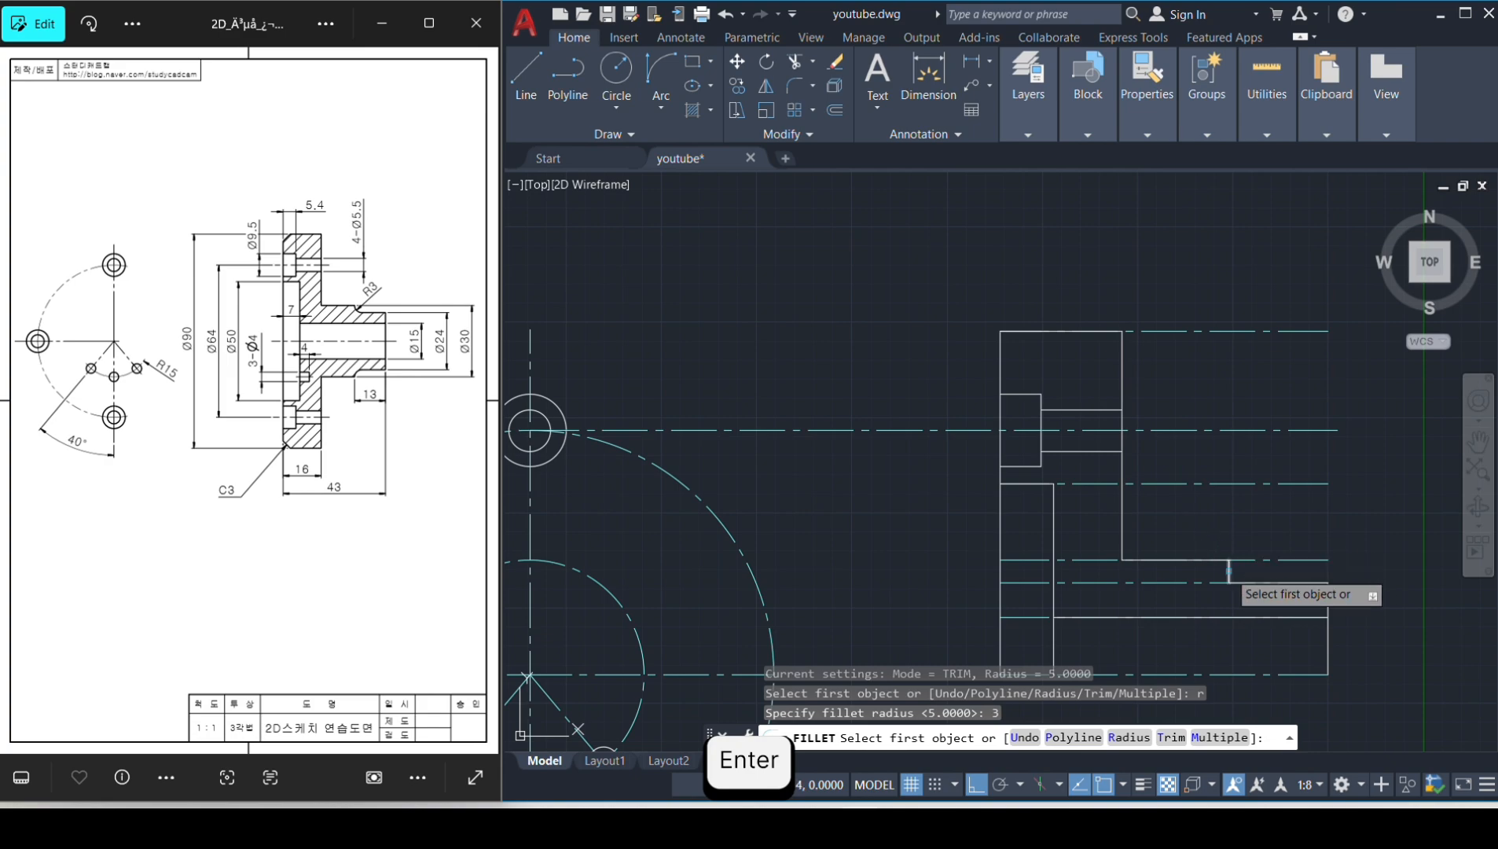
{"action": "left_click", "coordinate": [1229, 567]}
{"action": "left_click", "coordinate": [1233, 580]}
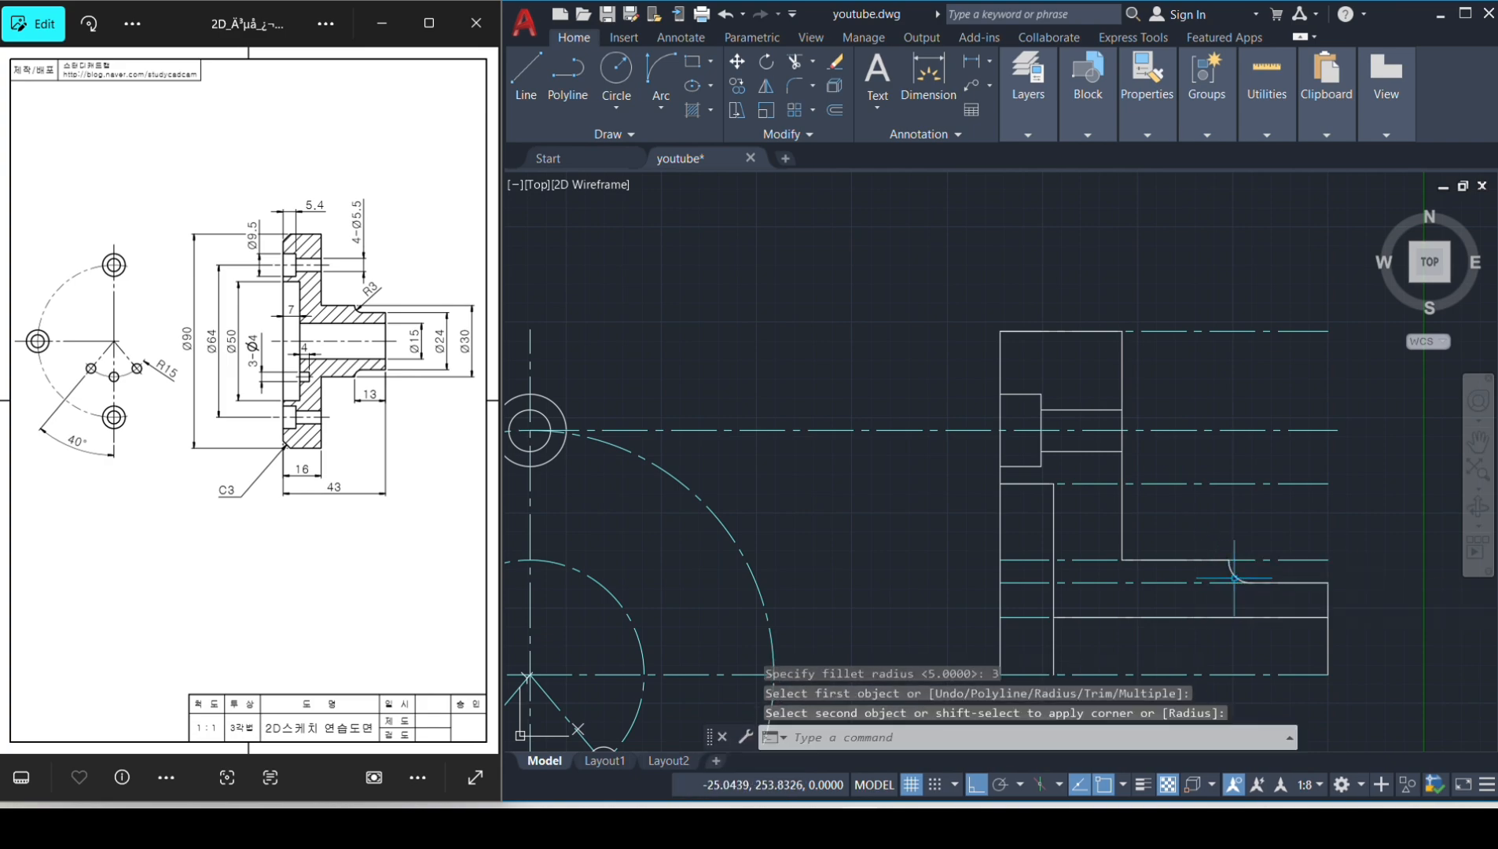
Chamfer the flange's top-left corner with both distances set to 3 mm.
{"action": "middle_click_drag", "start_coordinate": [1236, 574], "coordinate": [1134, 535]}
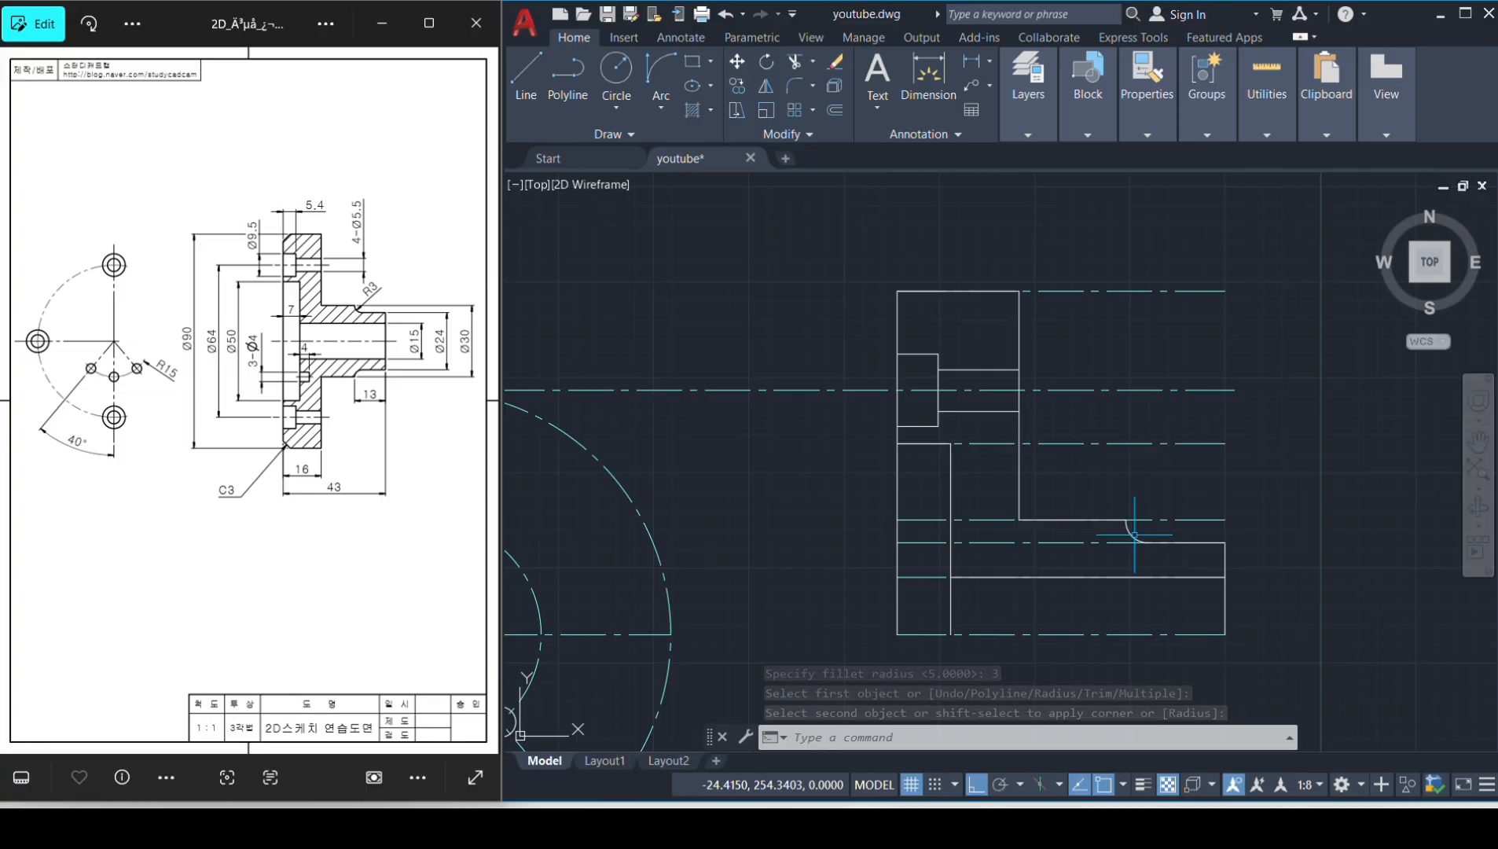
{"action": "type", "text": "CHAMFER"}
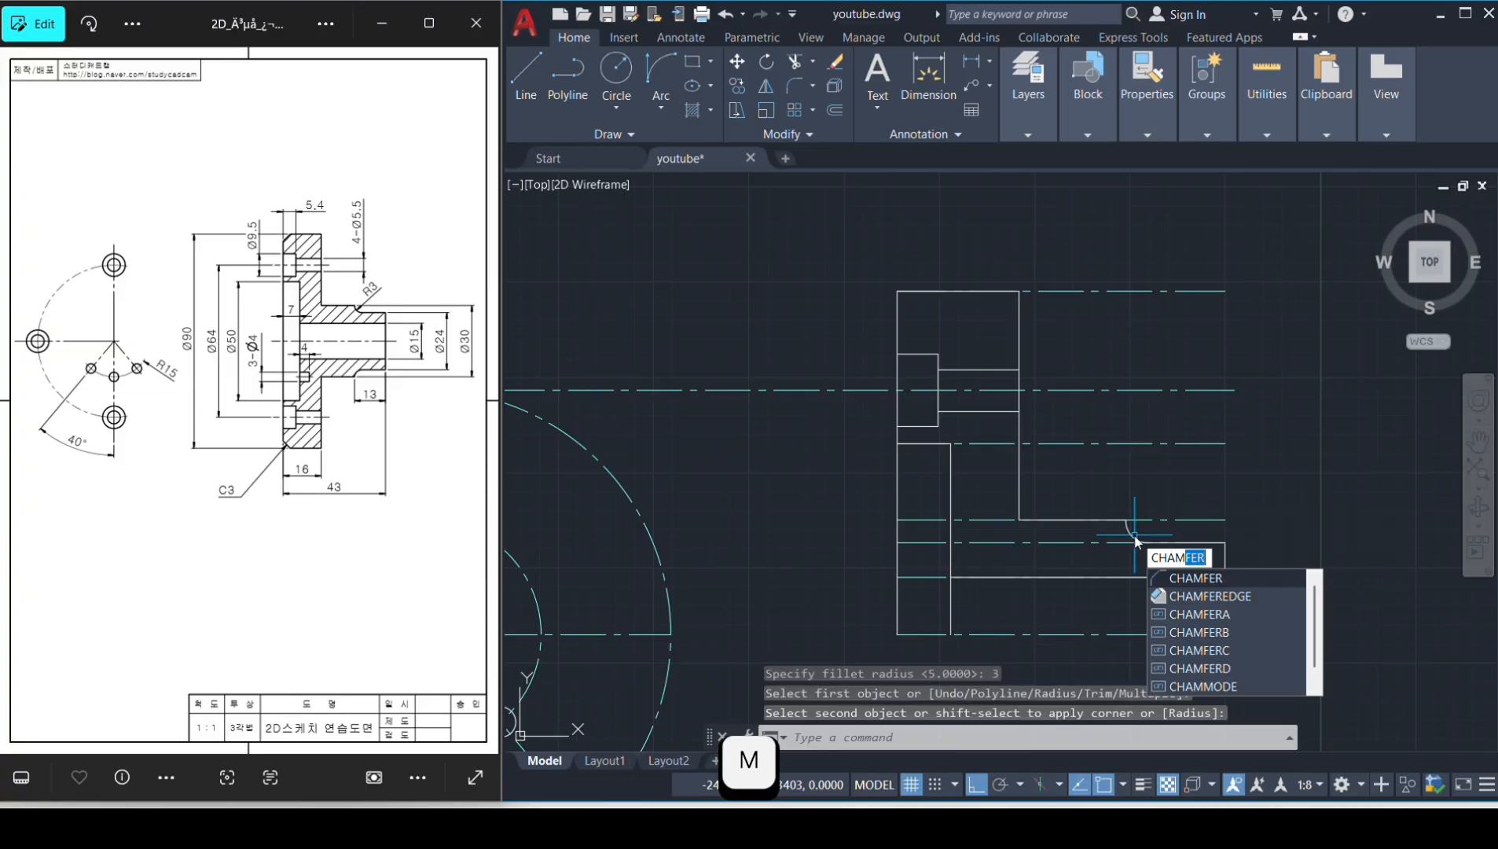
{"action": "key", "text": "Return"}
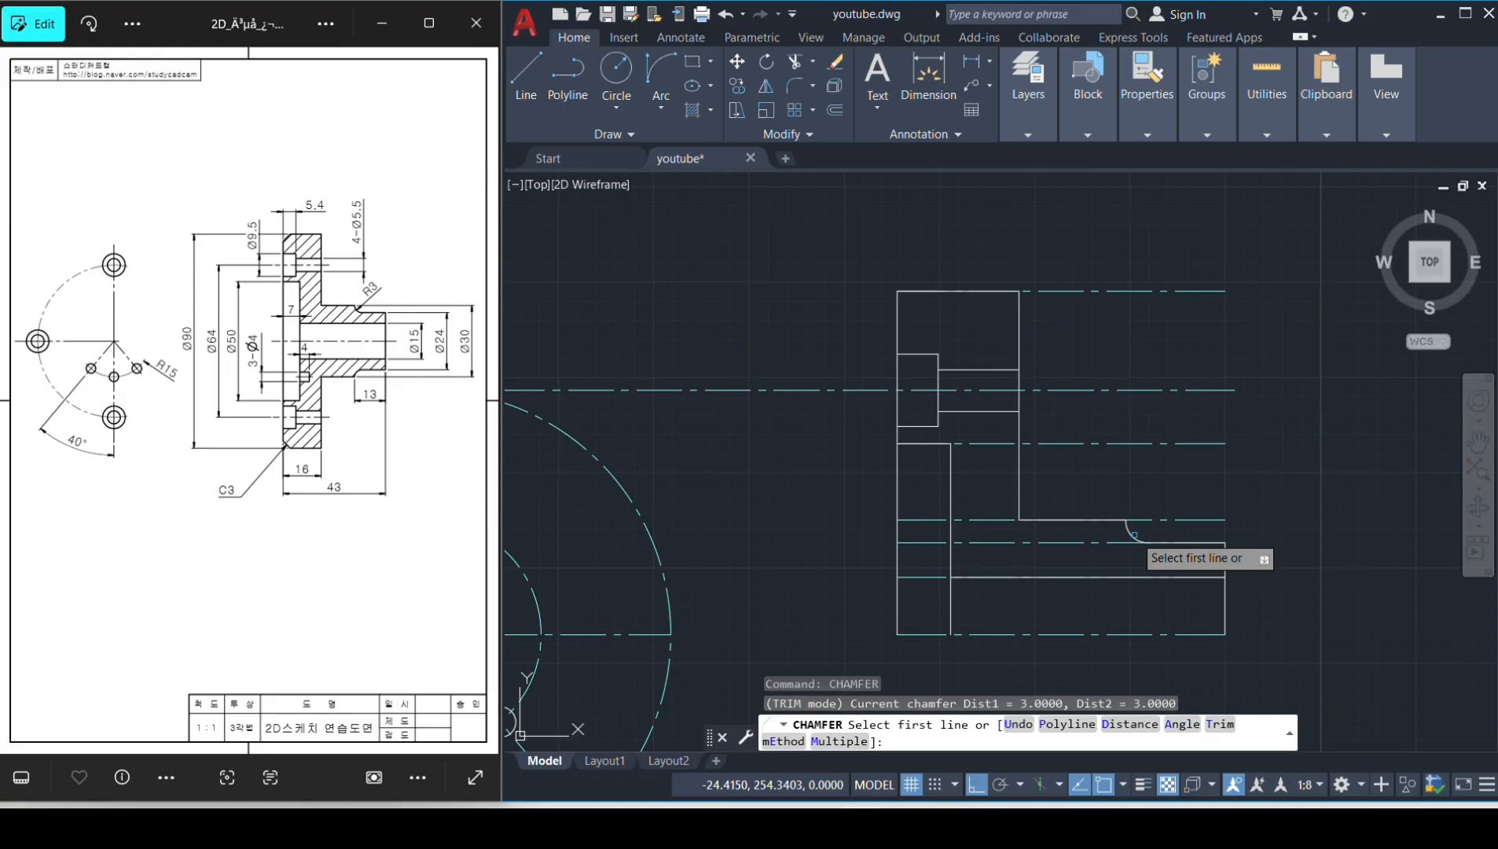
{"action": "type", "text": "d"}
{"action": "key", "text": "space"}
{"action": "type", "text": "3"}
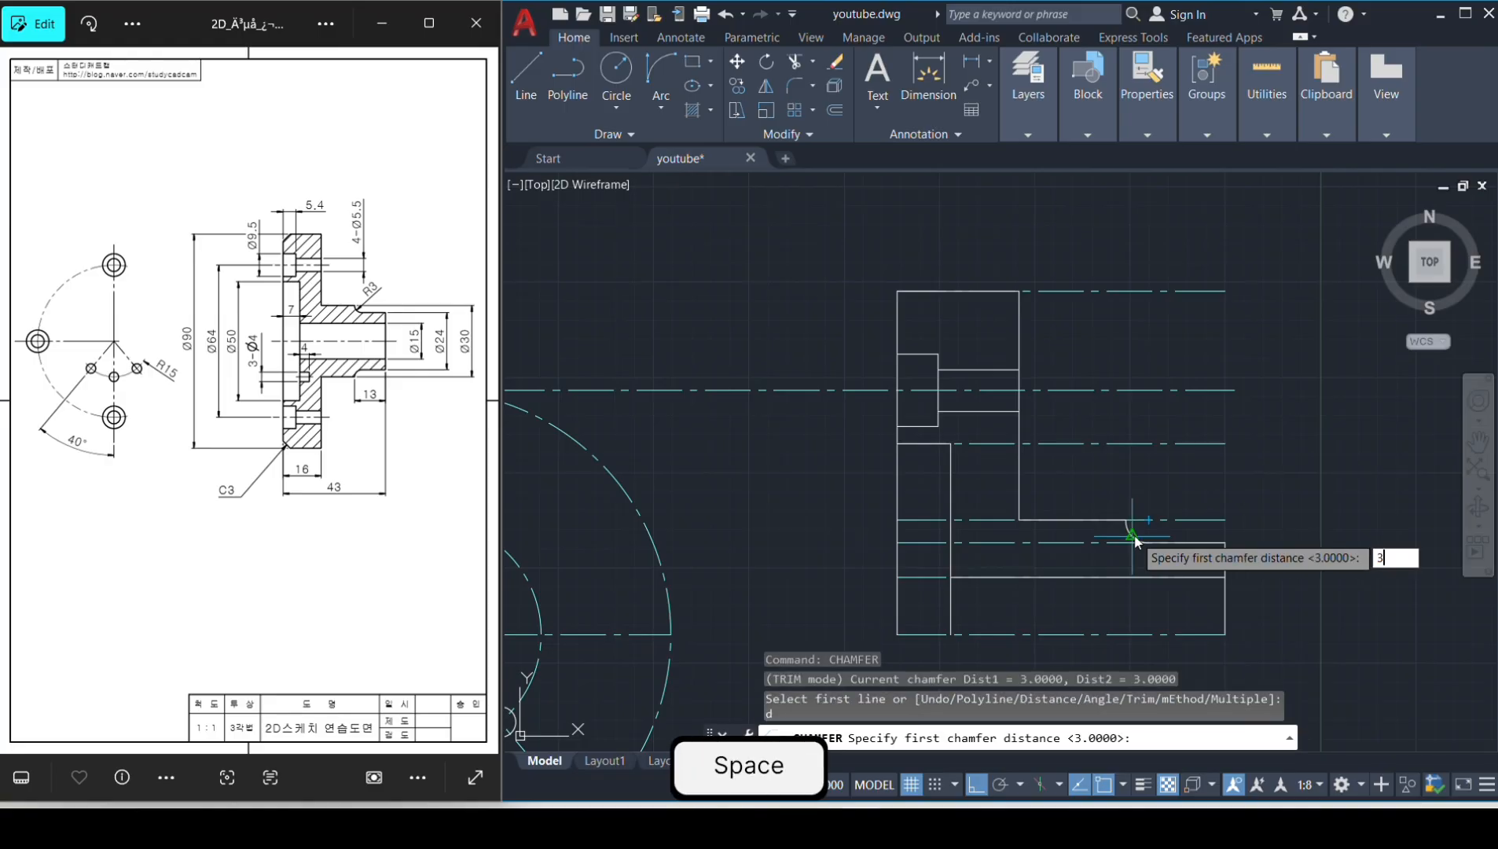
{"action": "key", "text": "space"}
{"action": "type", "text": "3"}
{"action": "key", "text": "space"}
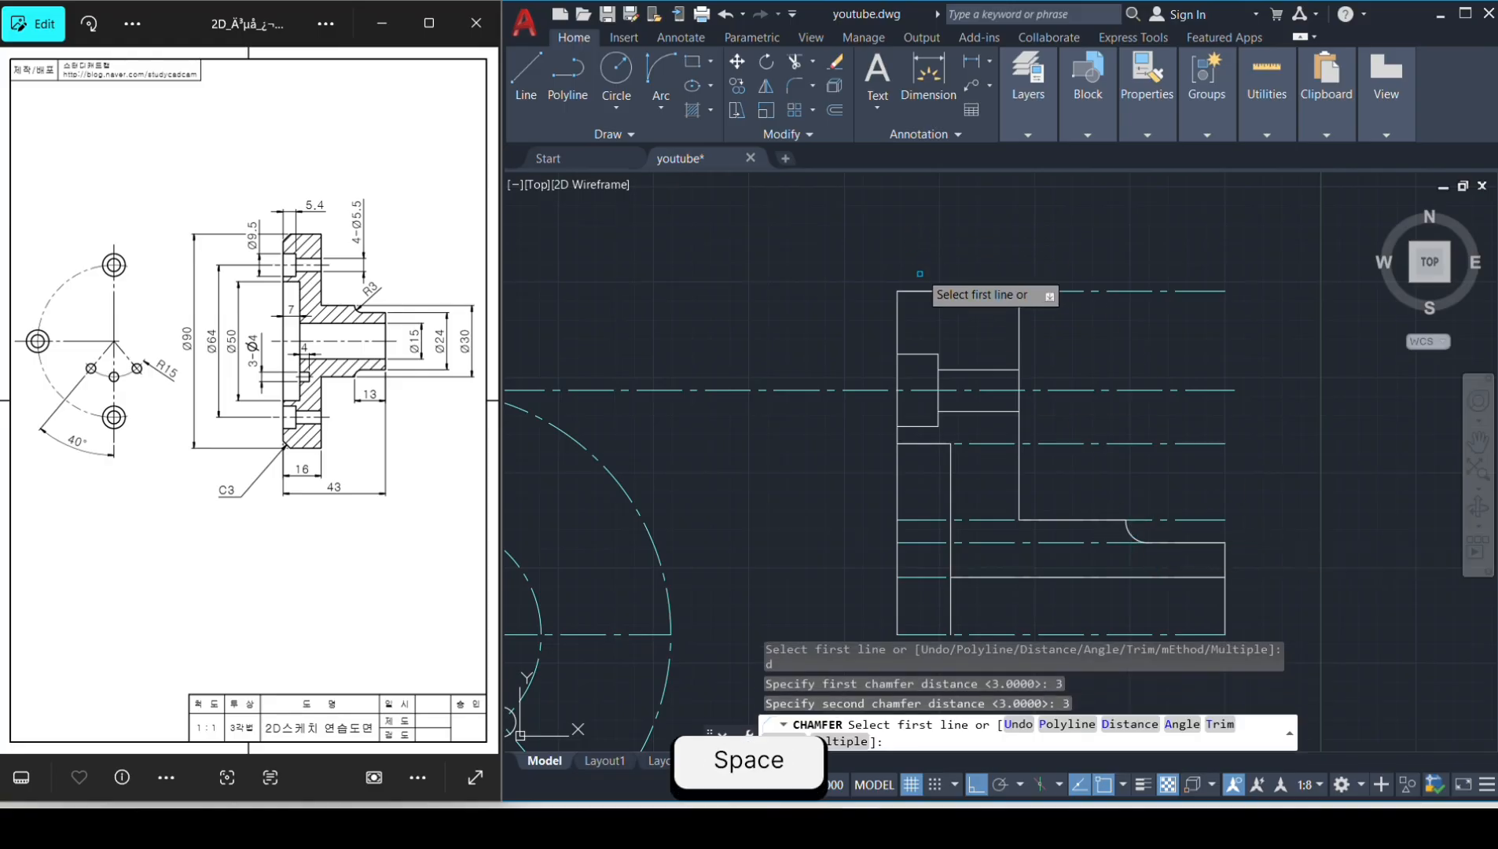
{"action": "left_click", "coordinate": [912, 292]}
{"action": "left_click", "coordinate": [897, 313]}
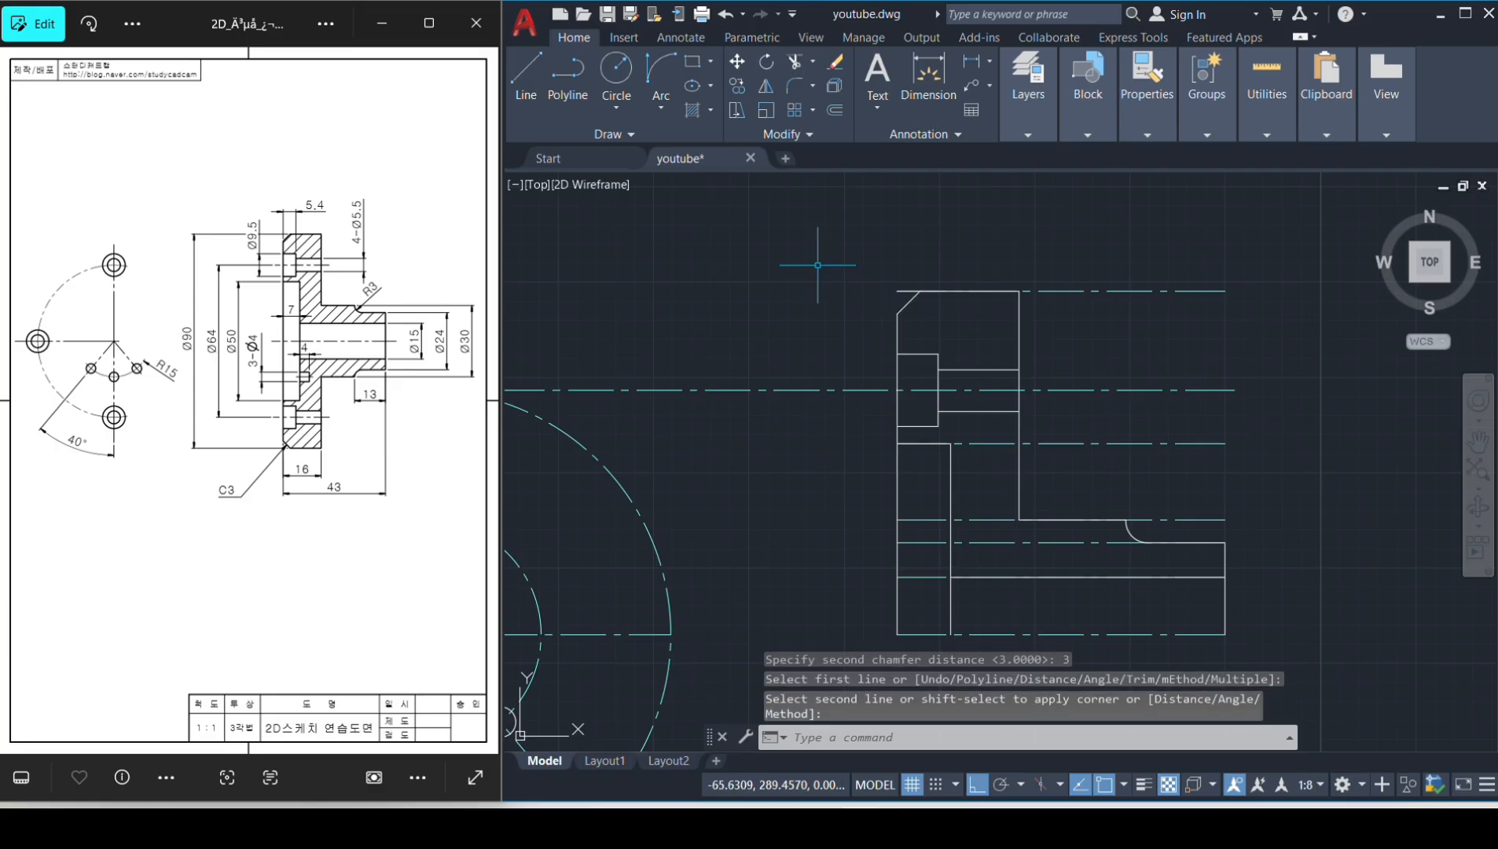
Mirror the section view's upper half about the horizontal center guideline, keeping the source objects.
{"action": "left_click", "coordinate": [818, 265]}
{"action": "left_click", "coordinate": [1257, 635]}
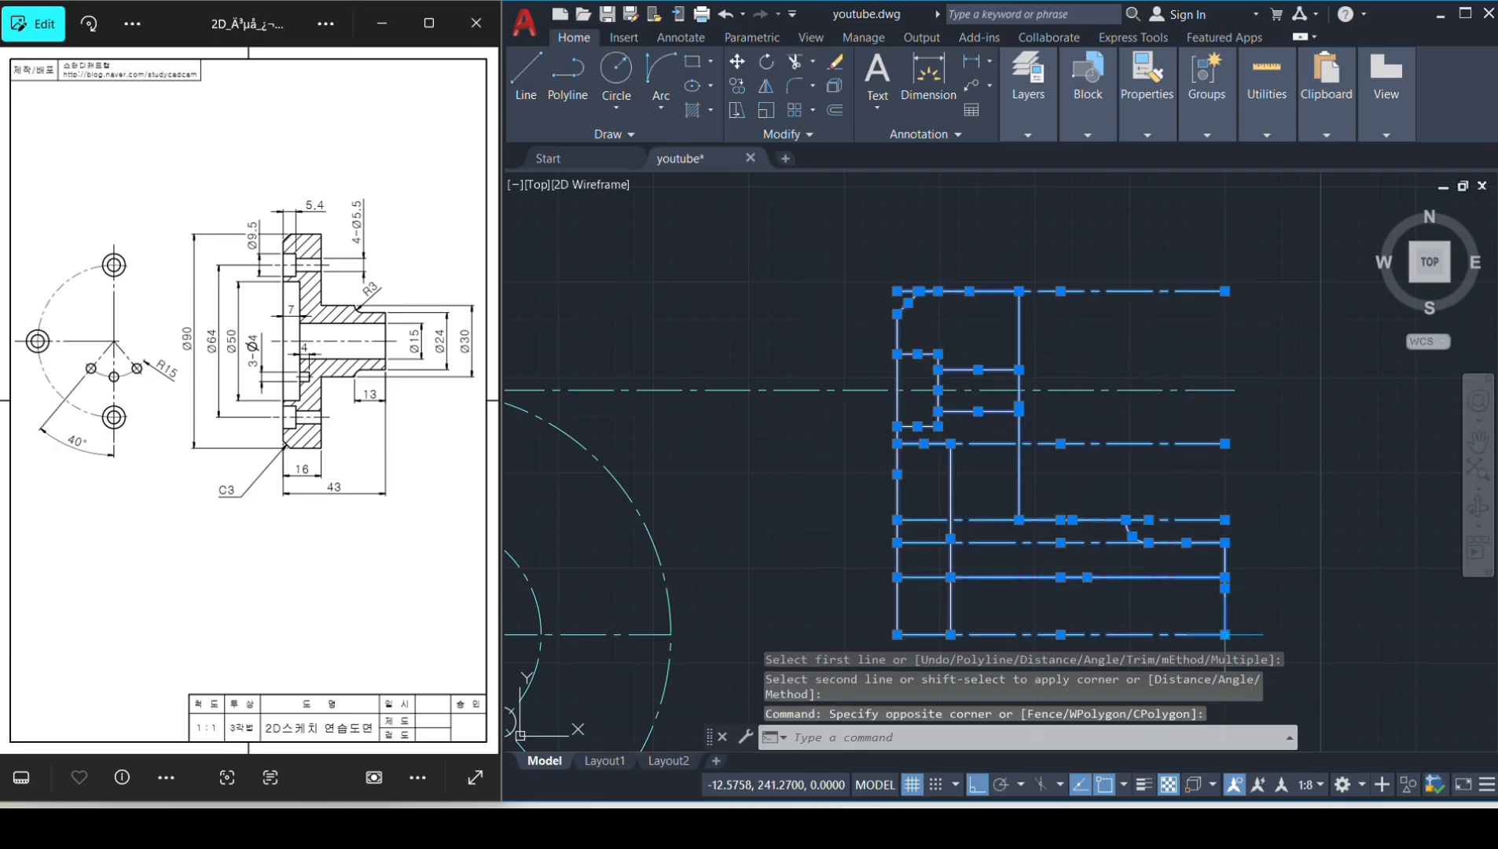
{"action": "middle_click_drag", "start_coordinate": [1208, 584], "coordinate": [1174, 461]}
{"action": "type", "text": "m"}
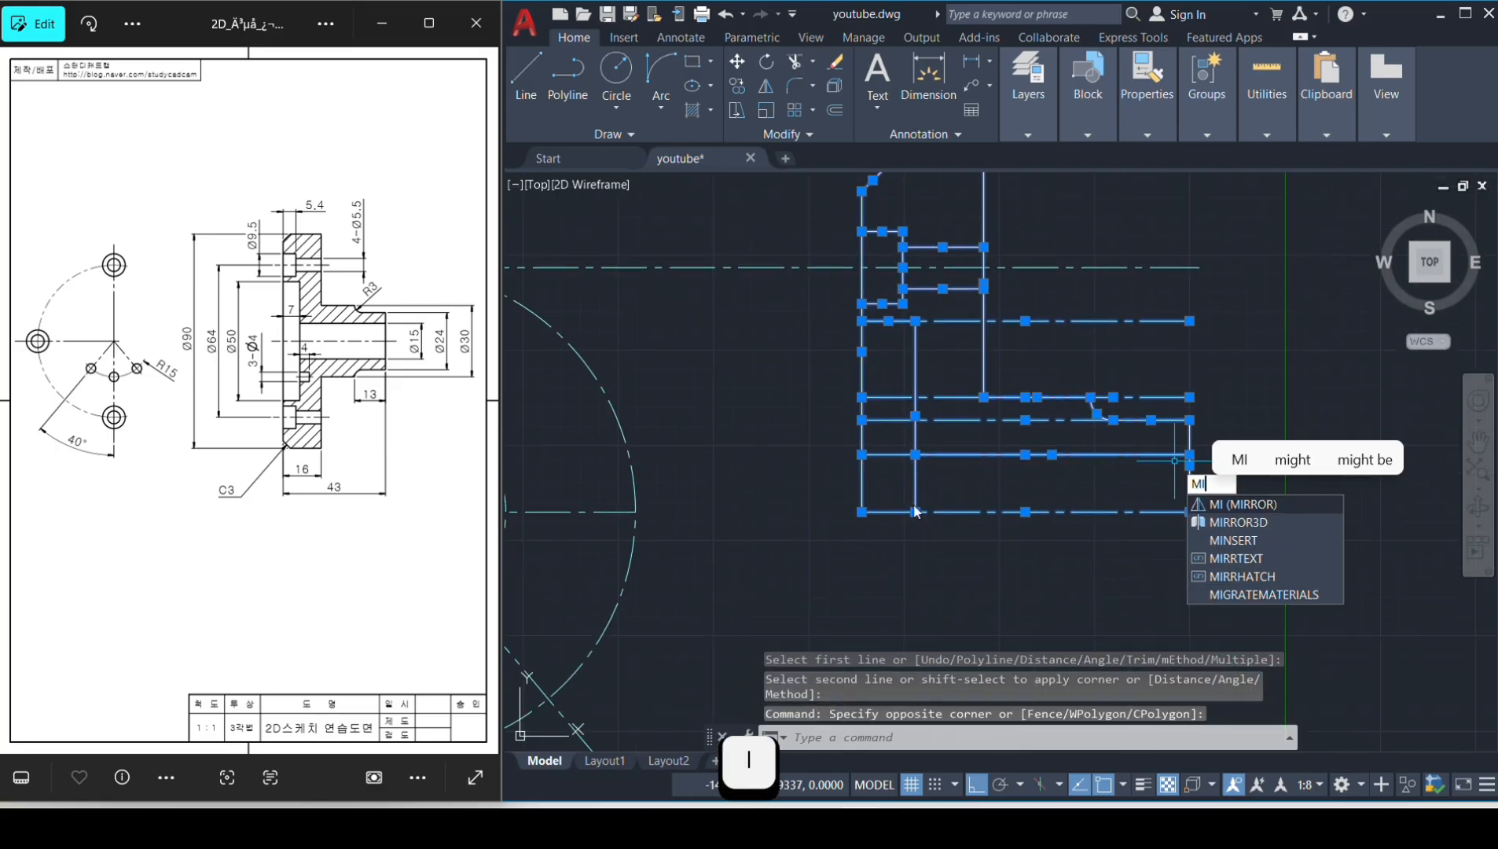
{"action": "key", "text": "space"}
{"action": "left_click", "coordinate": [863, 512]}
{"action": "left_click", "coordinate": [776, 513]}
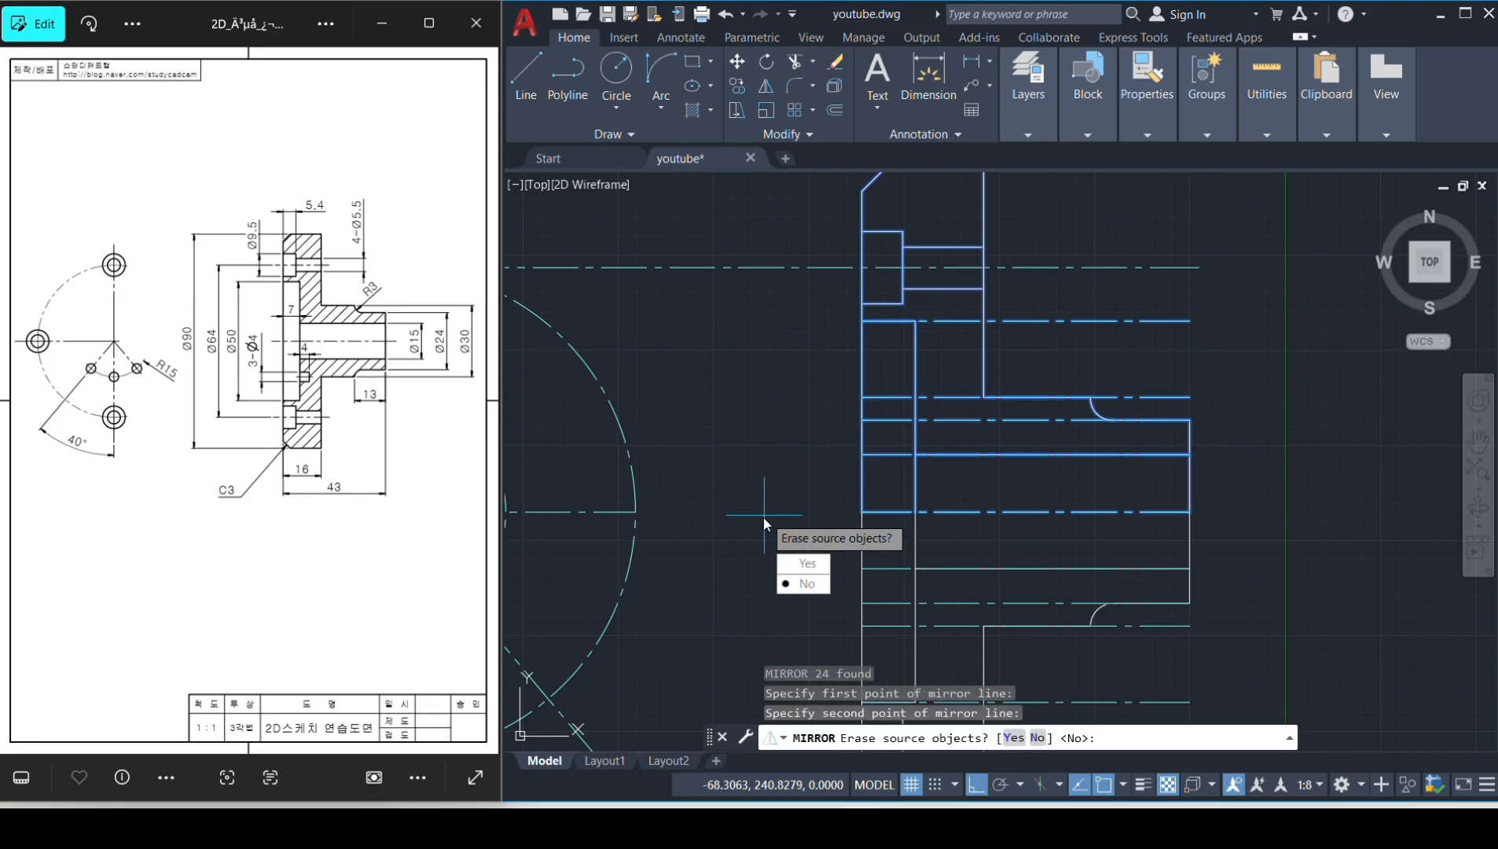
{"action": "key", "text": "space"}
Draw the small hole's lower half from the recess depth line: 4 mm right along its center guideline, 2 mm down, and back to the depth line.
{"action": "middle_click_drag", "start_coordinate": [957, 548], "coordinate": [841, 421]}
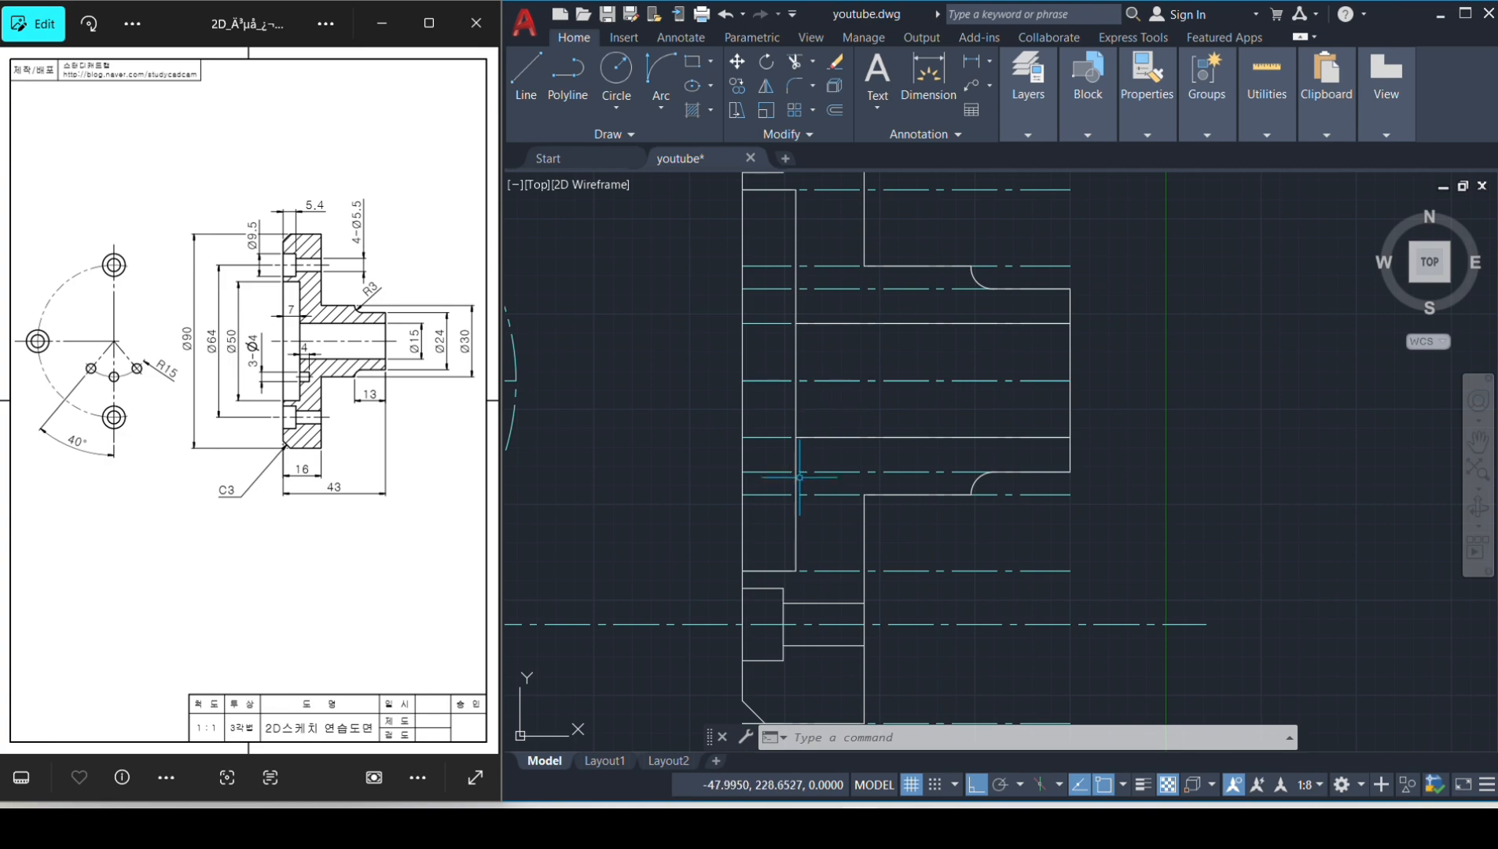
{"action": "scroll", "coordinate": [799, 477], "scroll_direction": "up", "scroll_amount": 3}
{"action": "key", "text": "l"}
{"action": "key", "text": "space"}
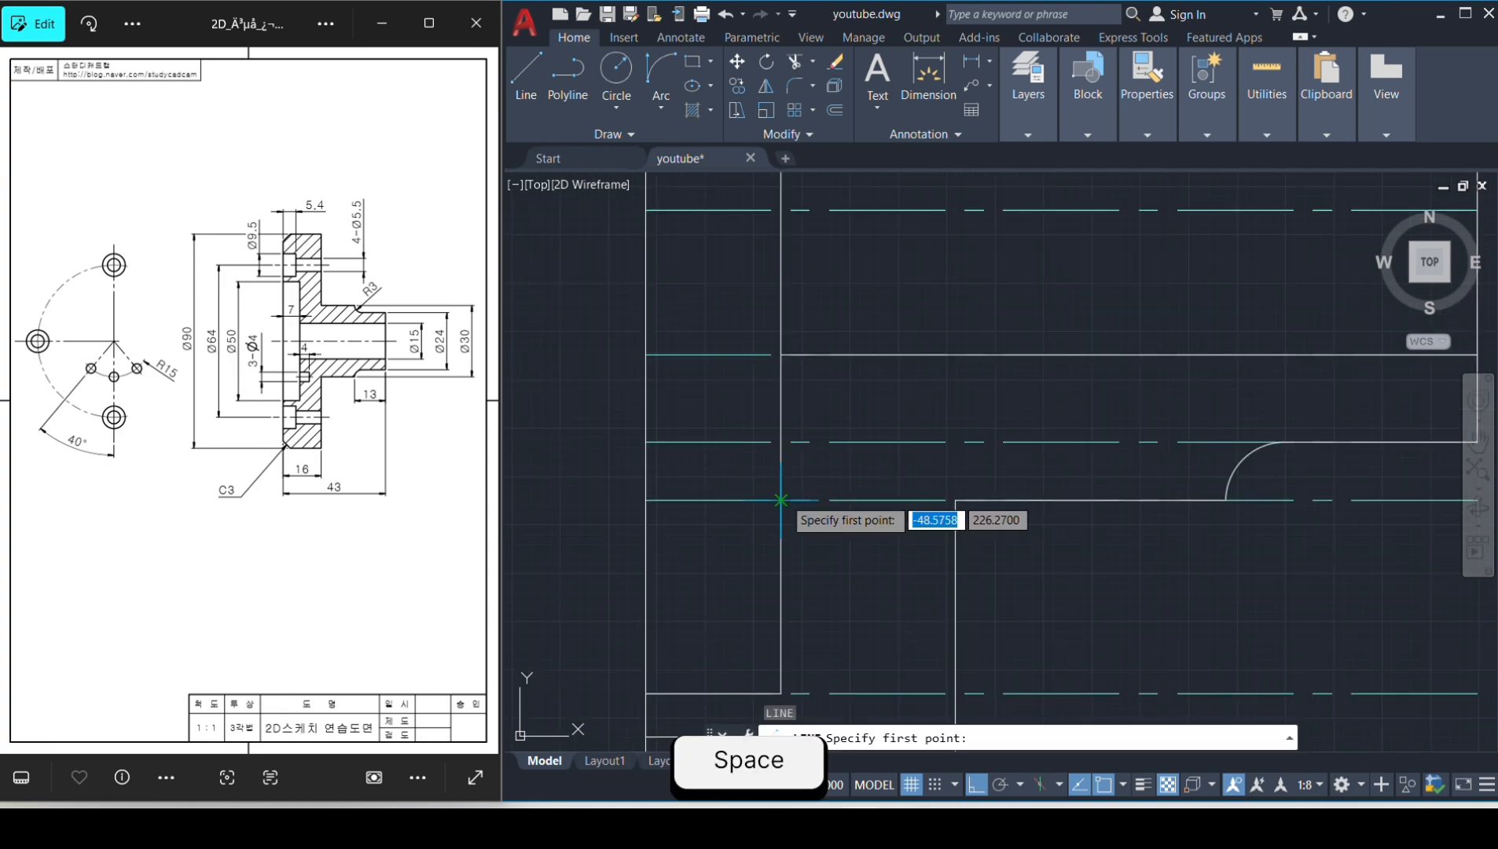
{"action": "left_click", "coordinate": [781, 499]}
{"action": "type", "text": "4"}
{"action": "key", "text": "Return"}
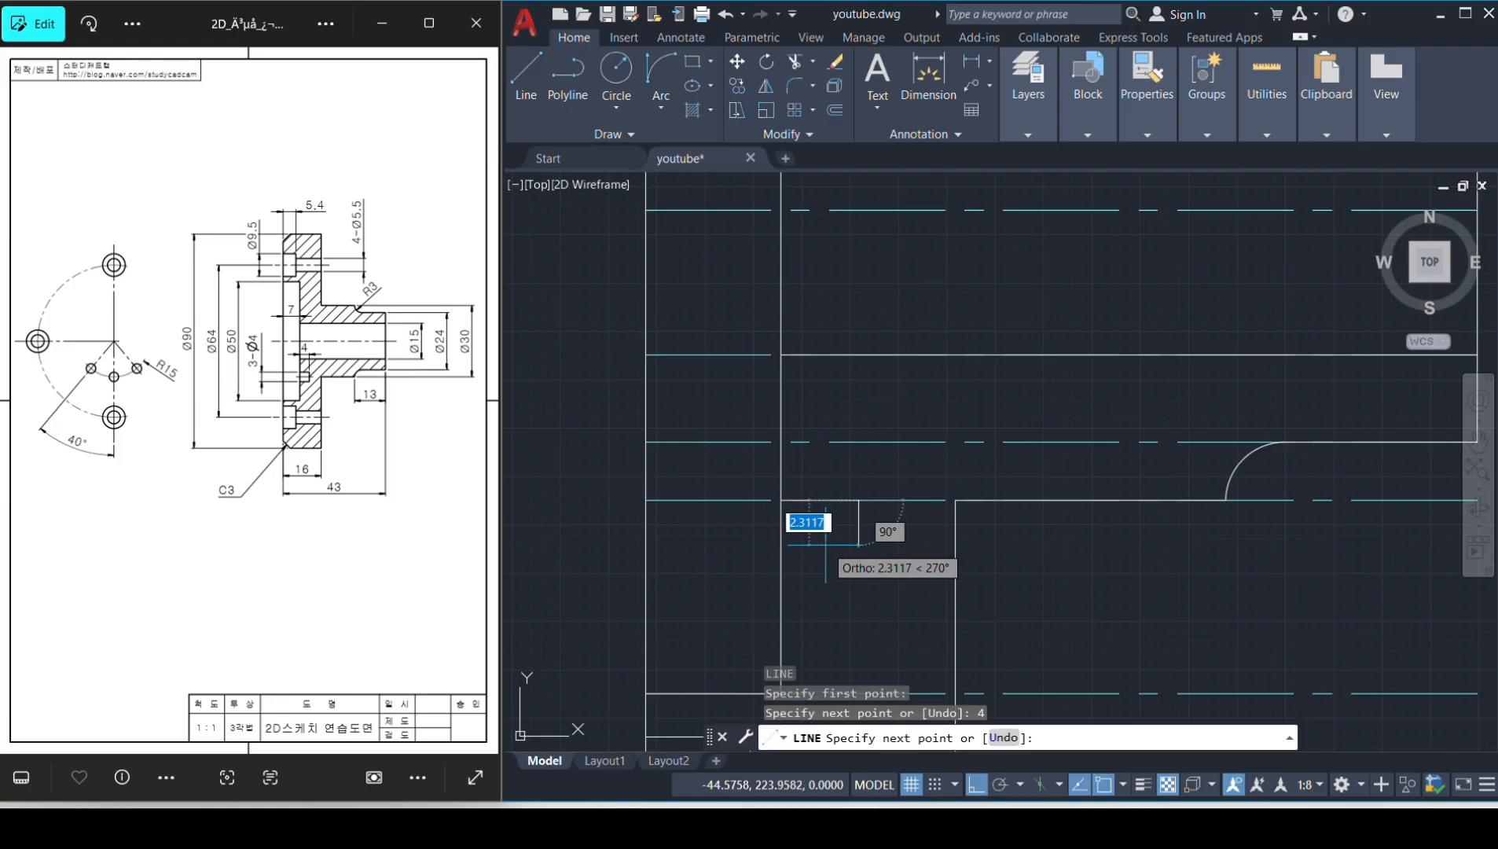
{"action": "type", "text": "2"}
{"action": "key", "text": "Return"}
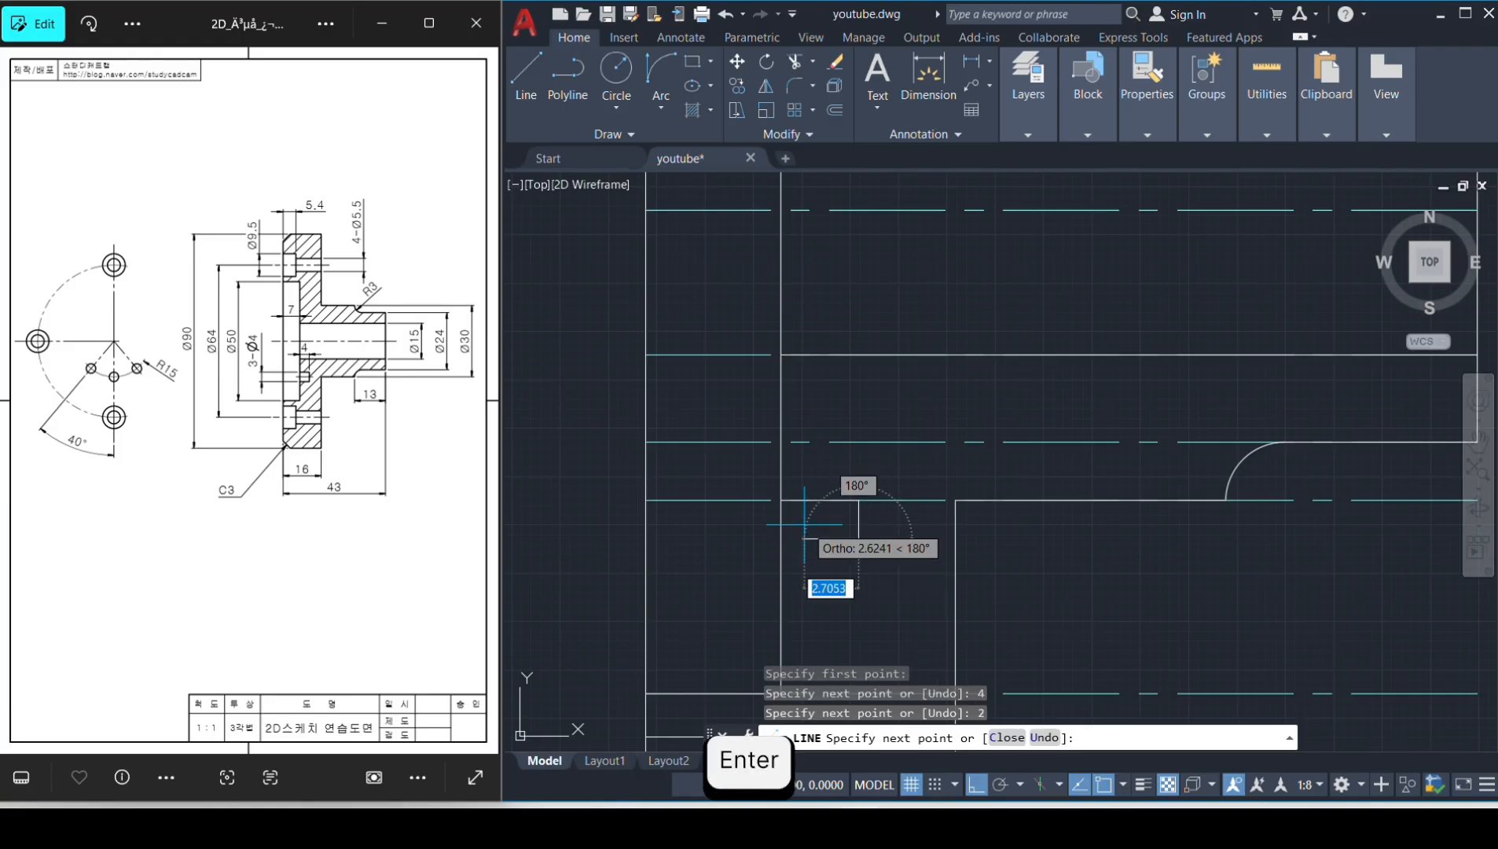
{"action": "left_click", "coordinate": [781, 538]}
{"action": "key", "text": "space"}
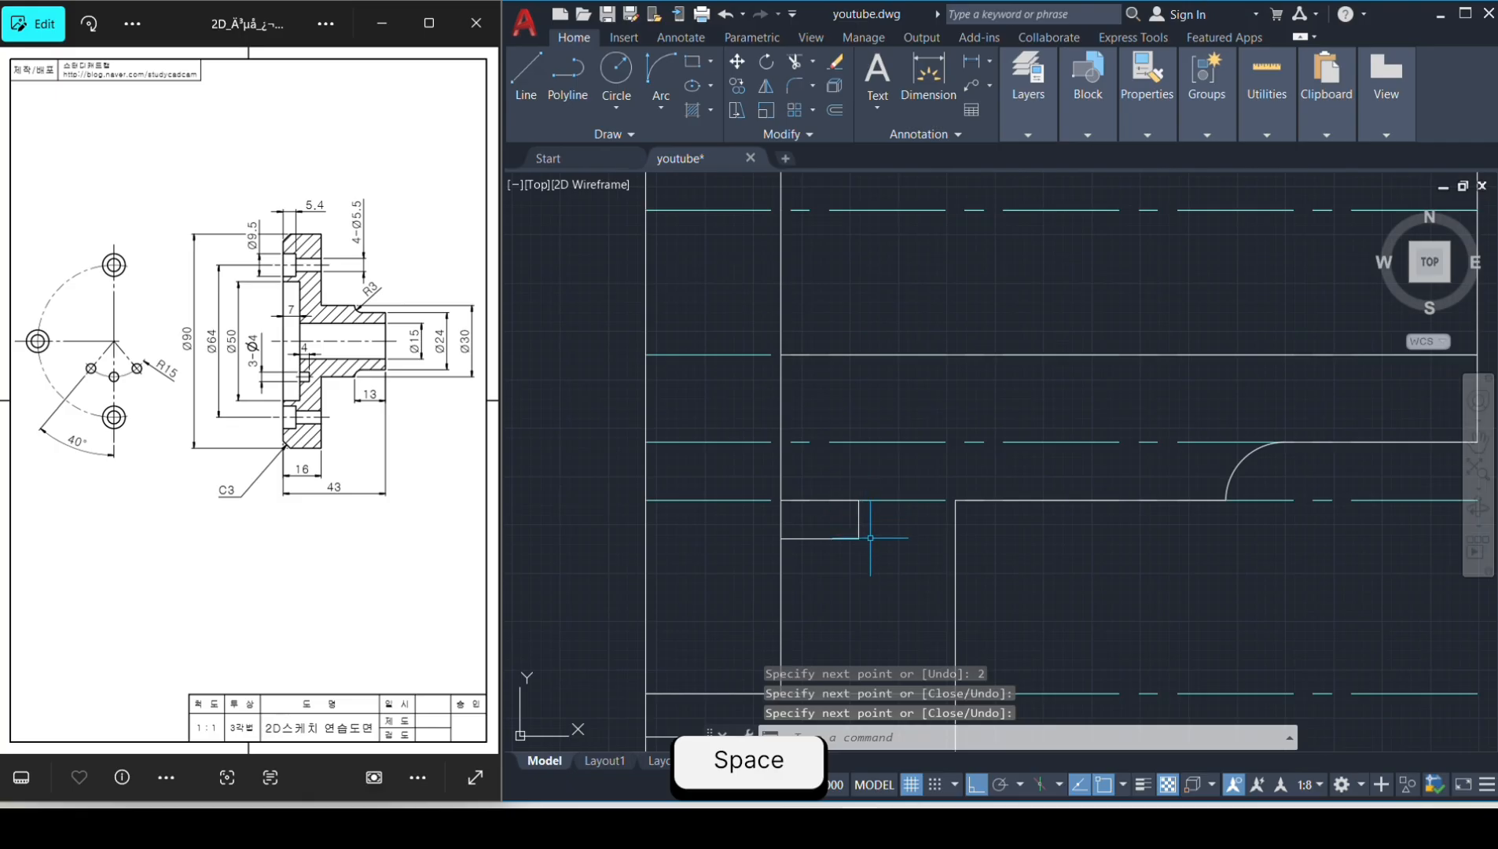
Mirror the small hole's end and lower edge about its center guideline, keeping the source, and erase the 4 mm construction line.
{"action": "left_click_drag", "start_coordinate": [870, 537], "coordinate": [827, 534]}
{"action": "type", "text": "mi"}
{"action": "key", "text": "space"}
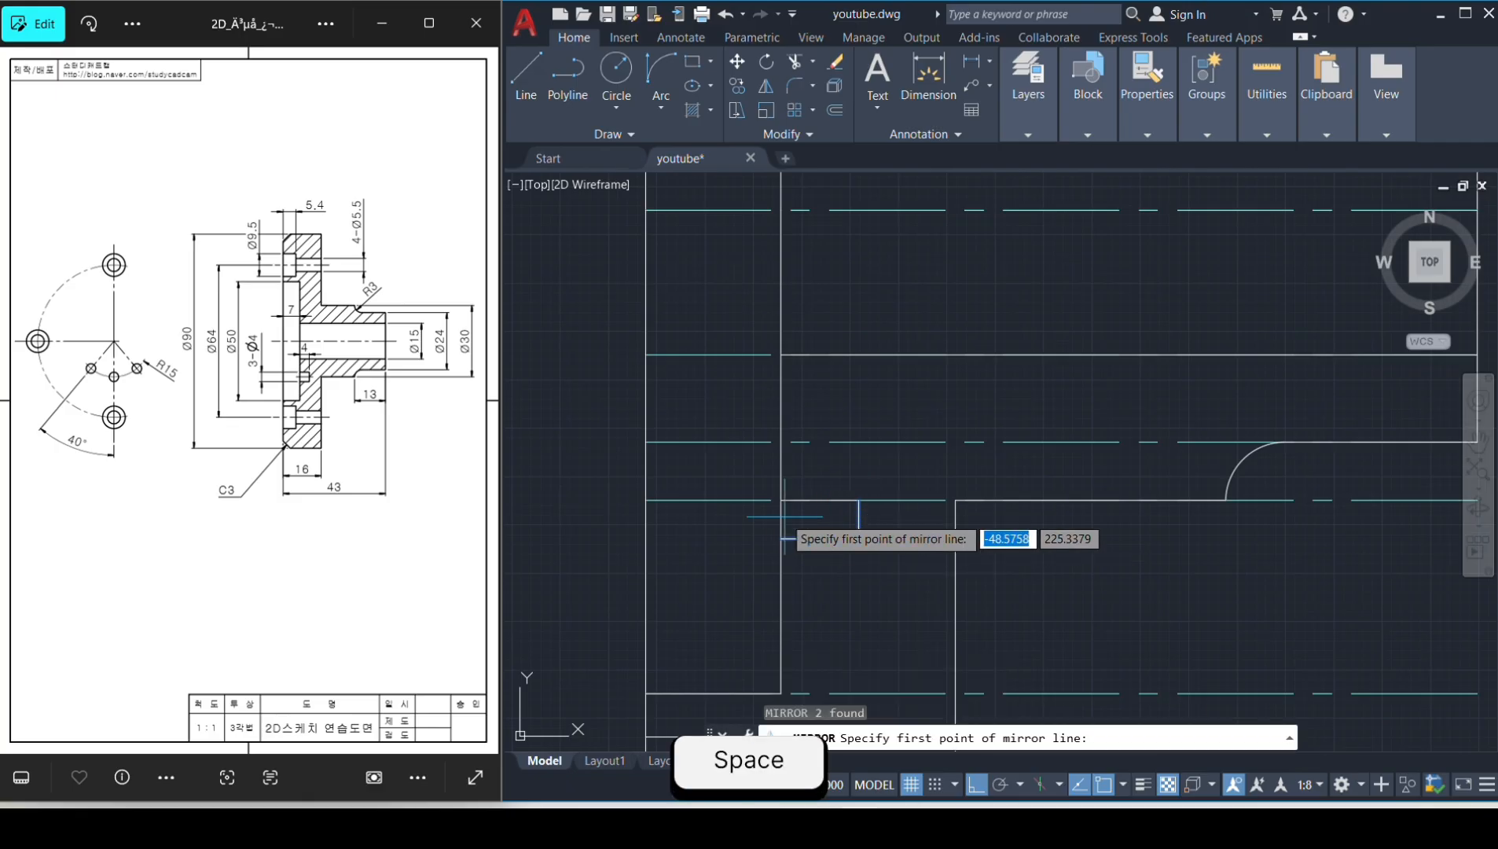
{"action": "left_click", "coordinate": [781, 500]}
{"action": "left_click", "coordinate": [819, 509]}
{"action": "key", "text": "space"}
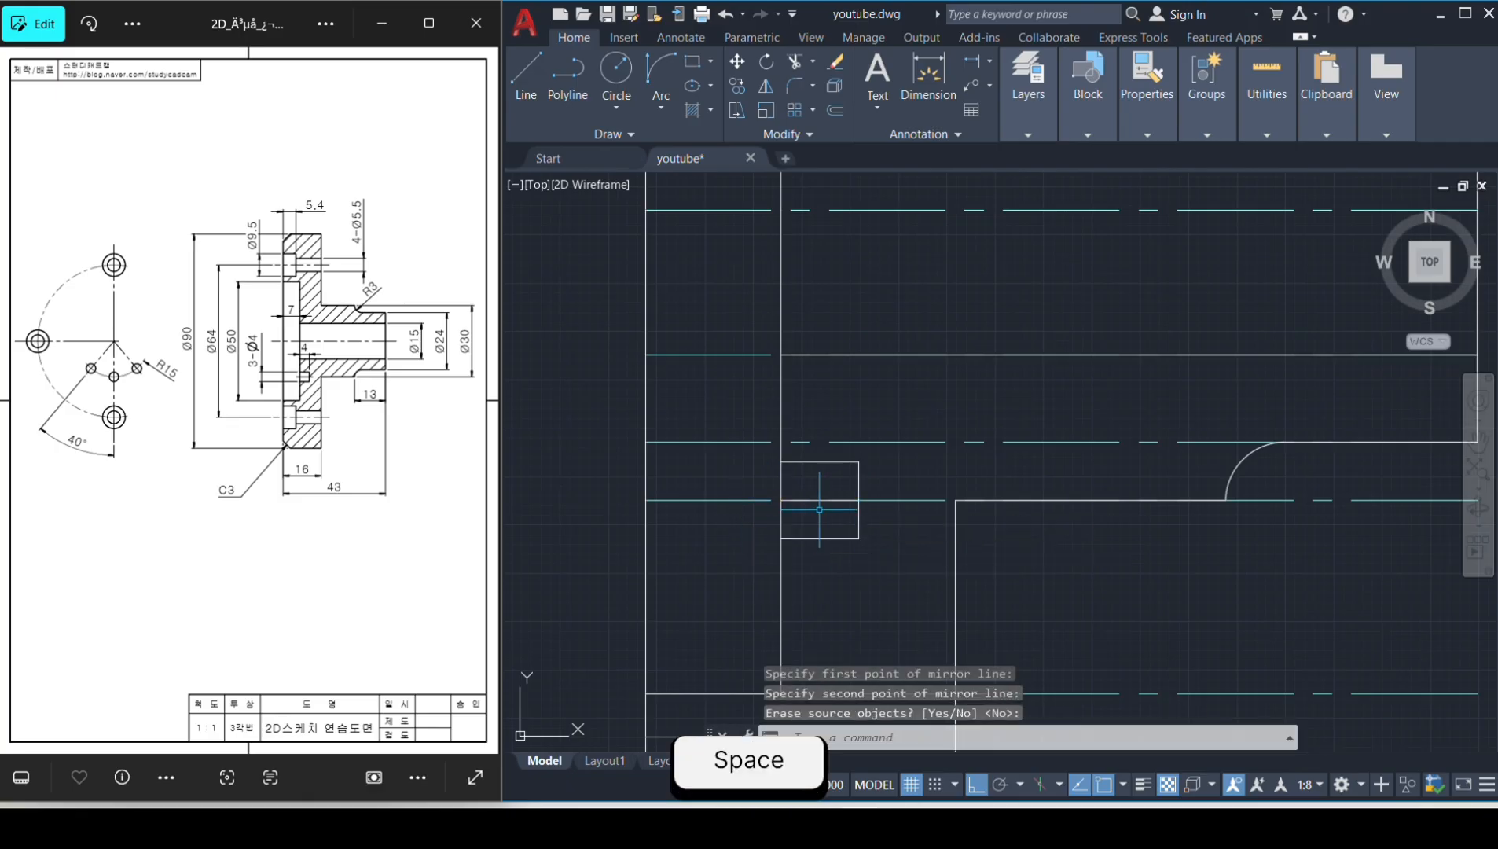
{"action": "key", "text": "e"}
{"action": "key", "text": "space"}
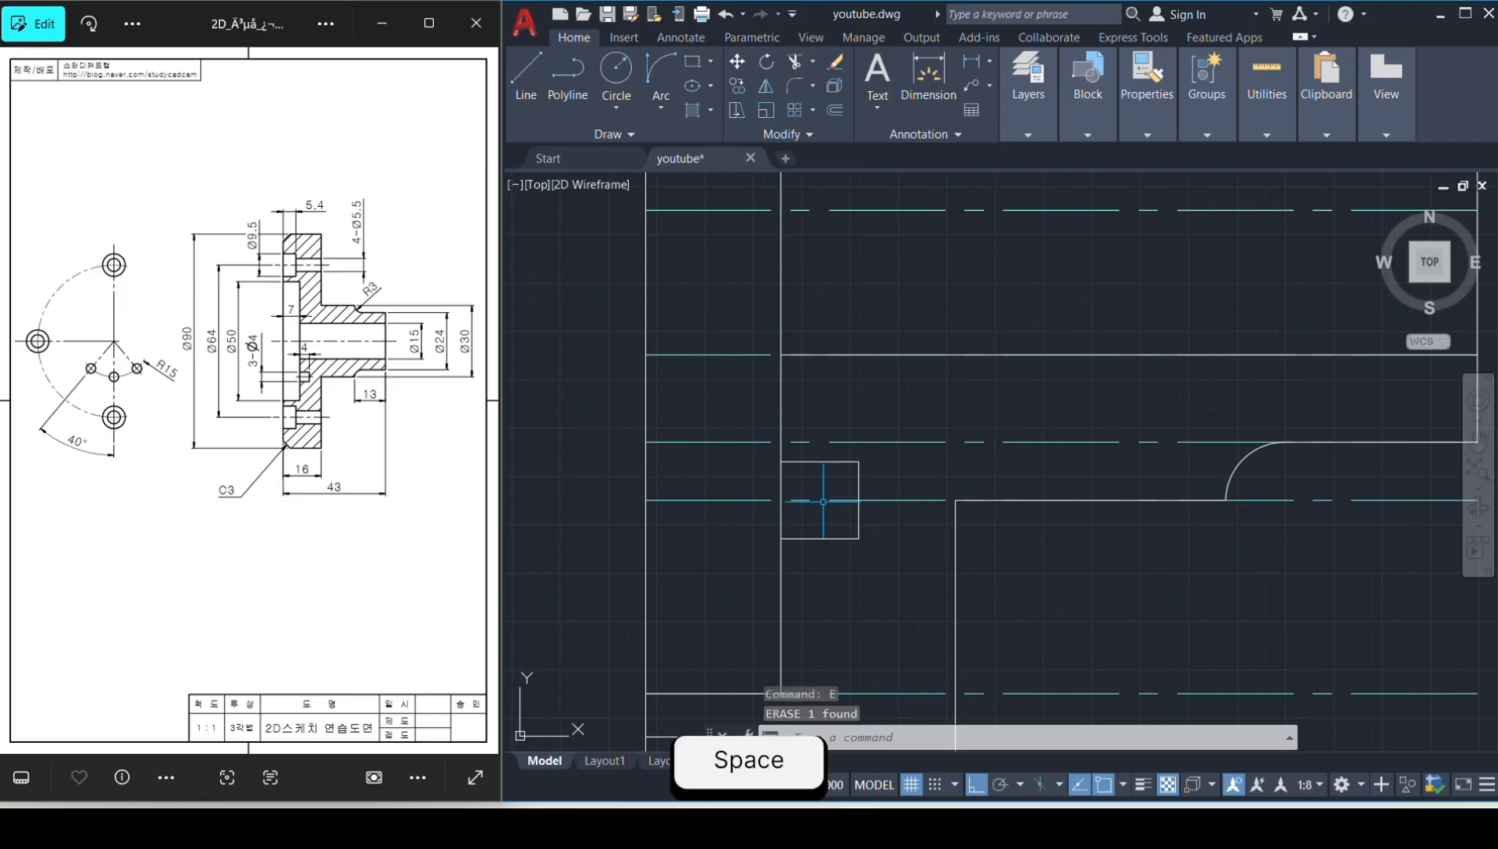
Turn off the center line layer so only the object lines of both views are displayed.
{"action": "scroll", "coordinate": [822, 501], "scroll_direction": "down", "scroll_amount": 5}
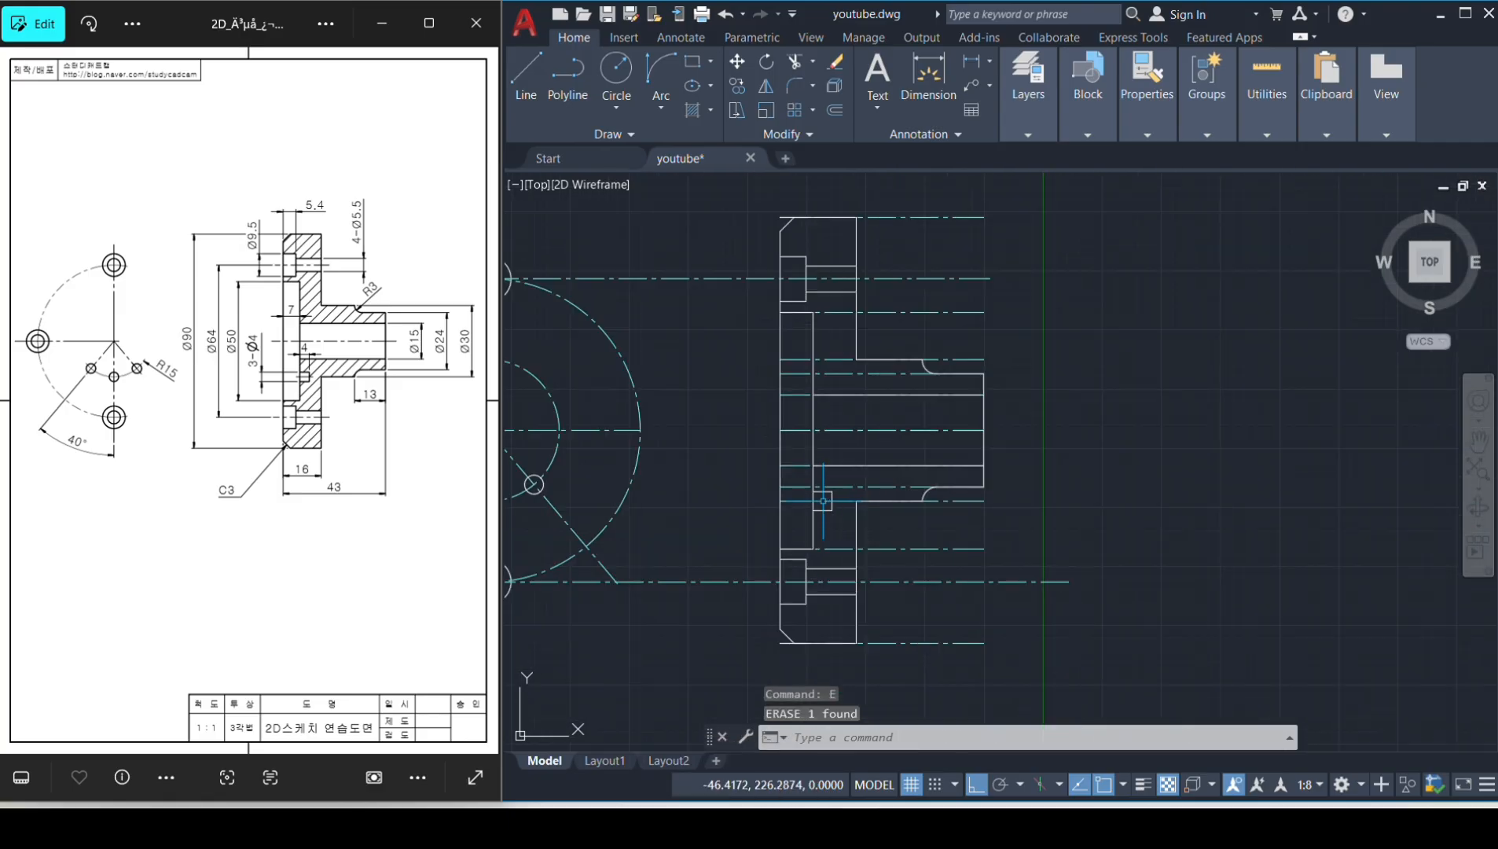
{"action": "middle_click_drag", "start_coordinate": [822, 500], "coordinate": [924, 501]}
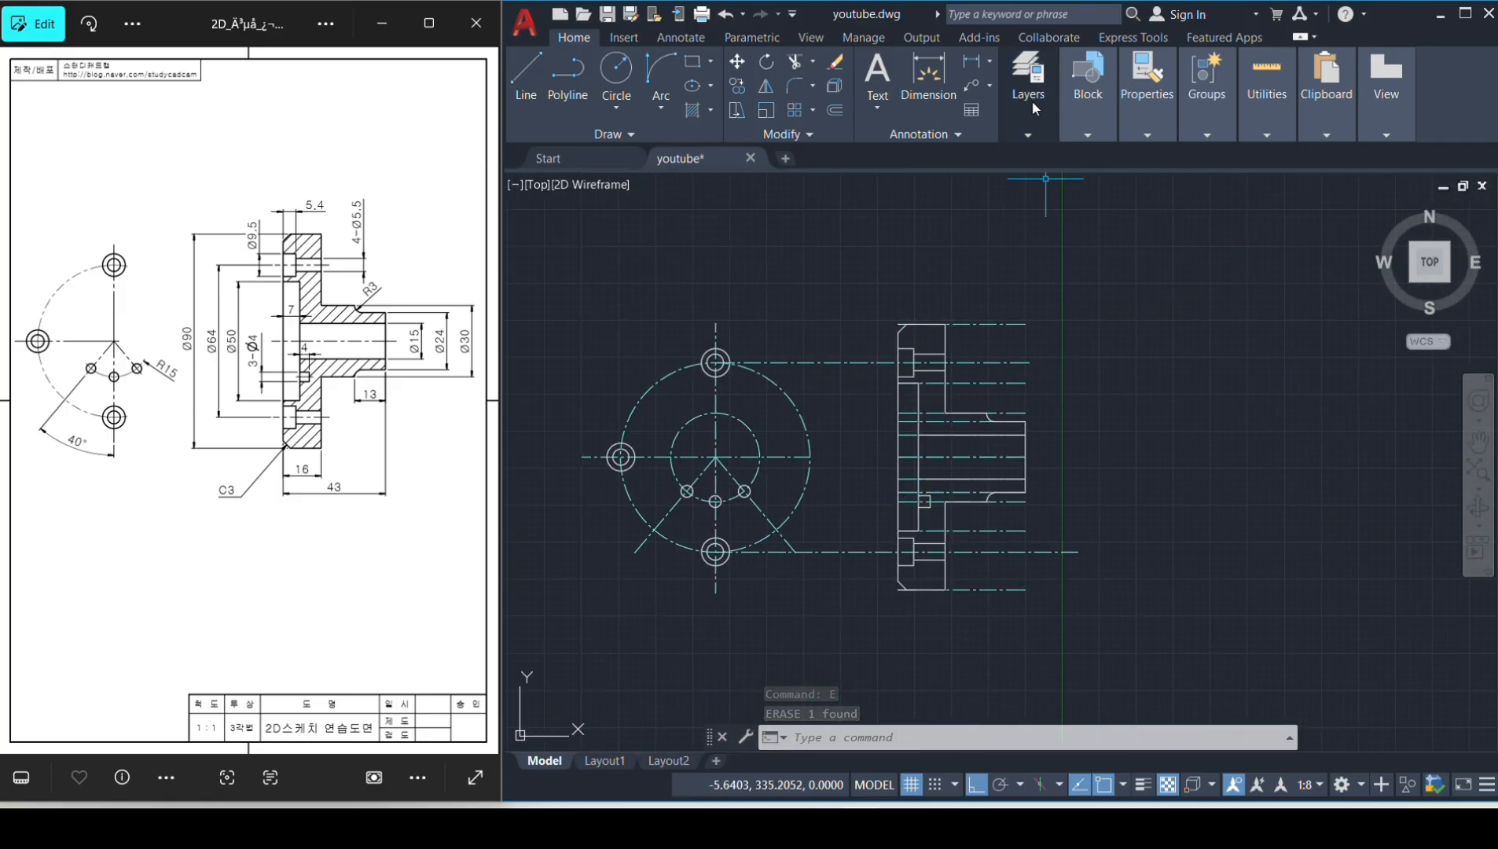
{"action": "mouse_move", "coordinate": [1087, 122]}
{"action": "mouse_move", "coordinate": [1031, 135]}
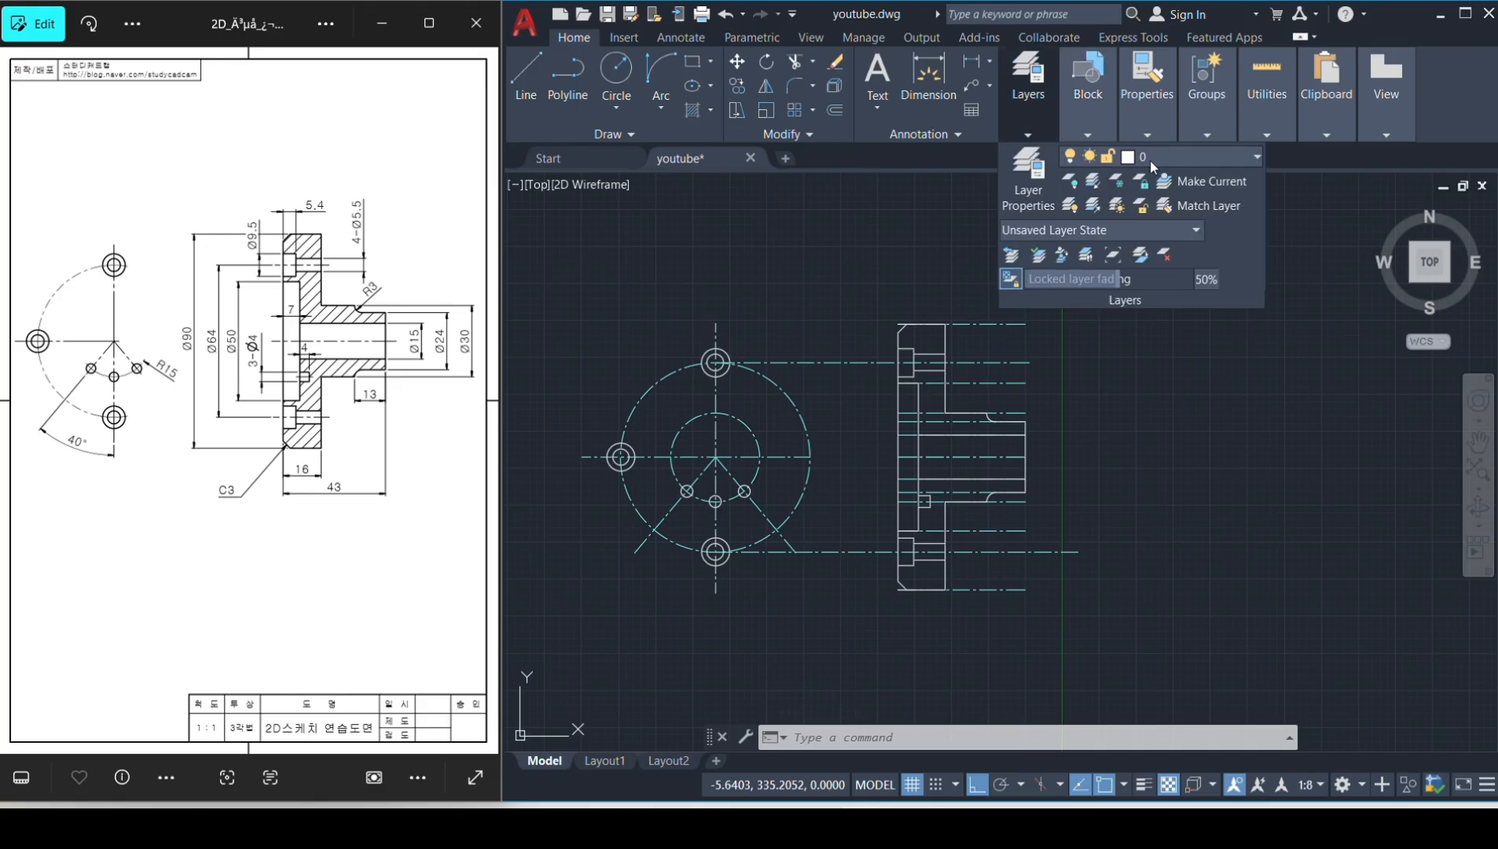
{"action": "left_click", "coordinate": [1166, 161]}
{"action": "left_click", "coordinate": [1071, 226]}
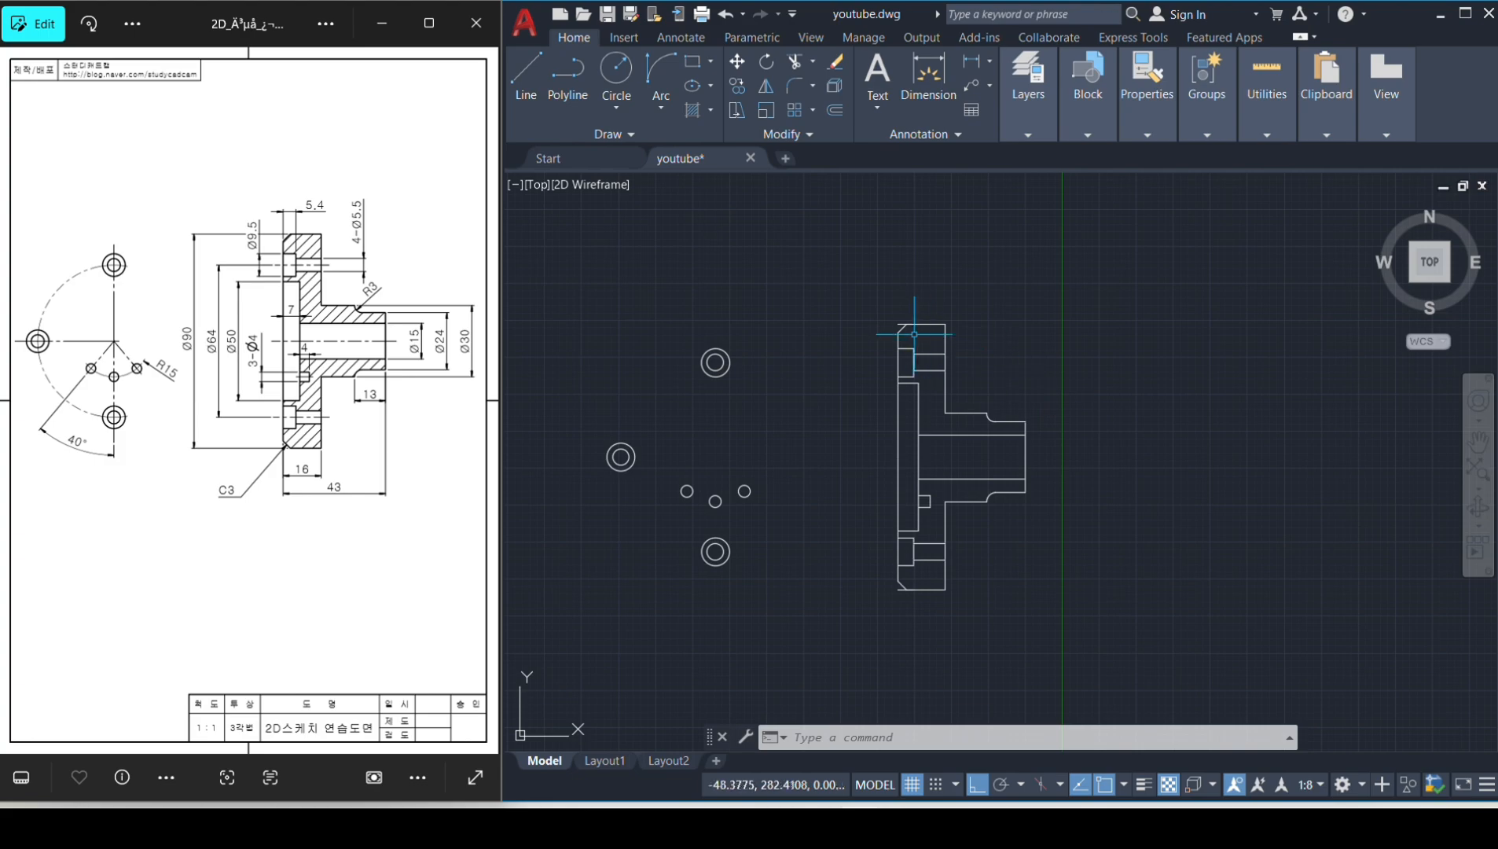
Trim the leftover line stubs outside the chamfers at the flange's top-left and bottom-left corners.
{"action": "scroll", "coordinate": [914, 334], "scroll_direction": "up", "scroll_amount": 2}
{"action": "type", "text": "tr"}
{"action": "key", "text": "space"}
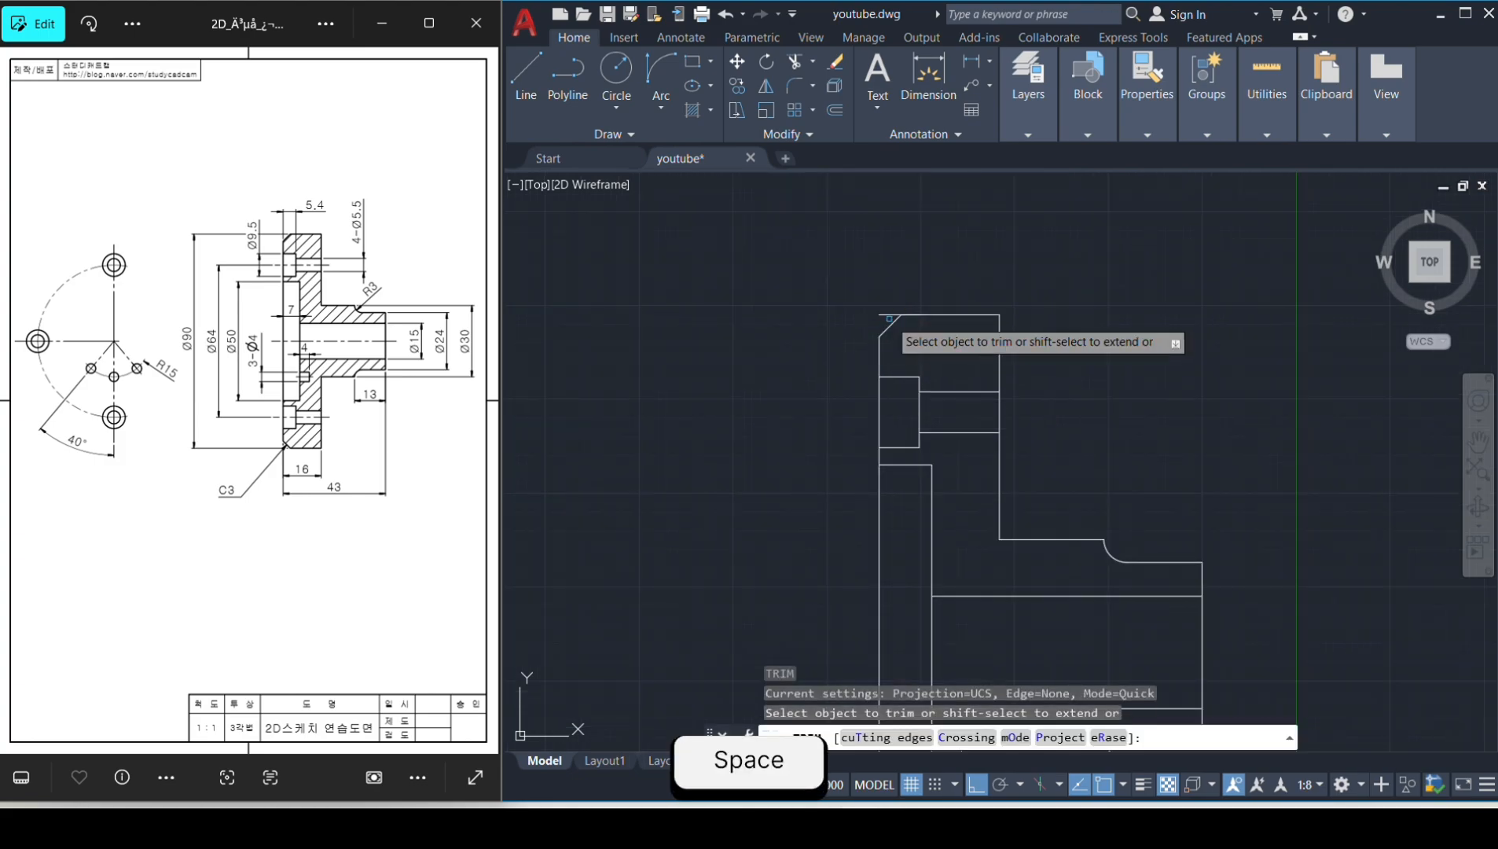
{"action": "left_click", "coordinate": [885, 314]}
{"action": "scroll", "coordinate": [904, 365], "scroll_direction": "down", "scroll_amount": 2}
{"action": "middle_click_drag", "start_coordinate": [918, 543], "coordinate": [933, 282]}
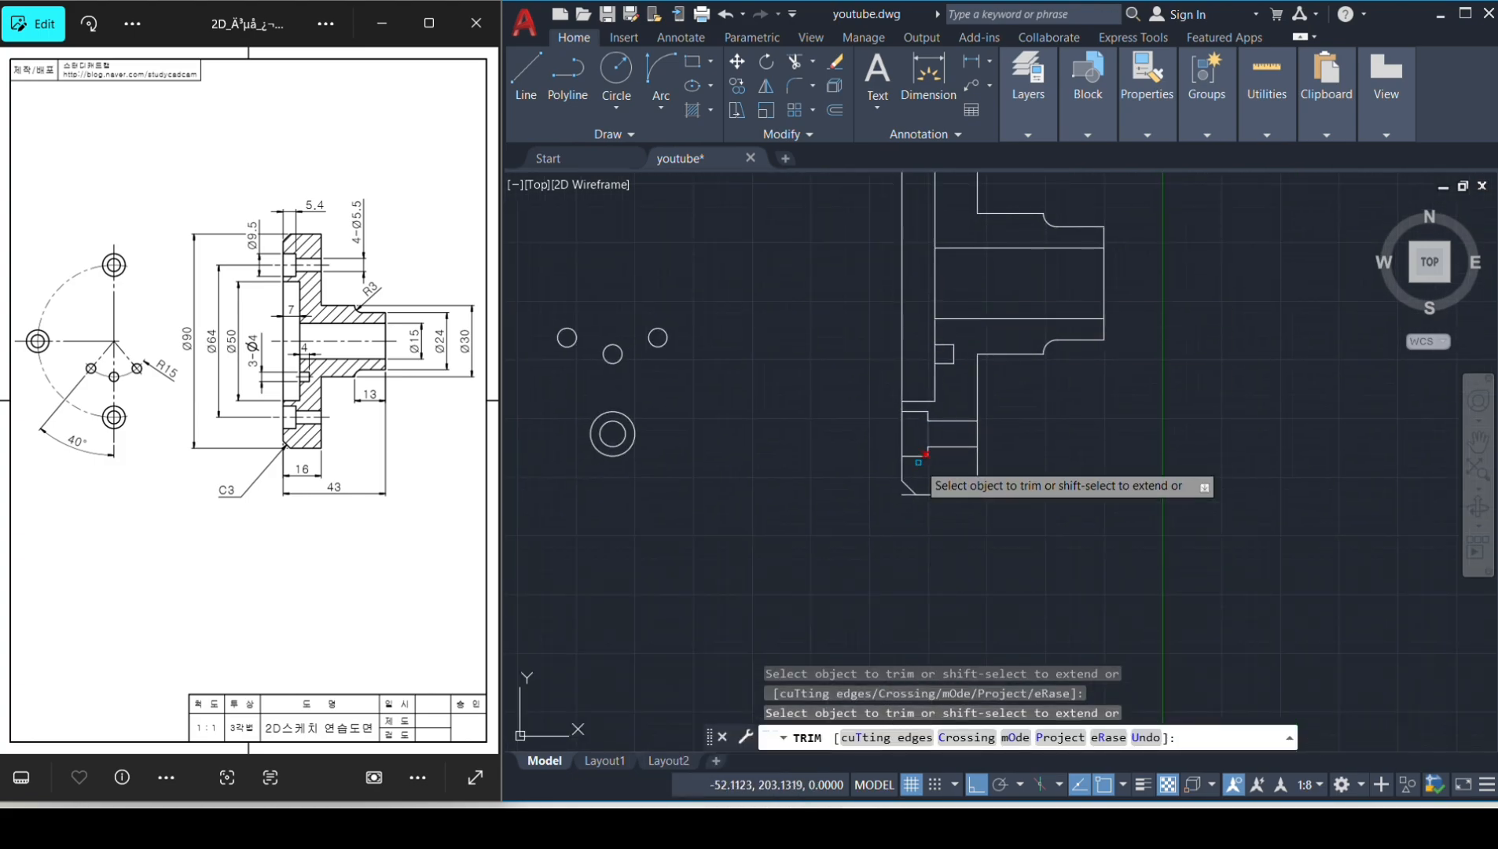
{"action": "key", "text": "space"}
{"action": "scroll", "coordinate": [822, 317], "scroll_direction": "down", "scroll_amount": 3}
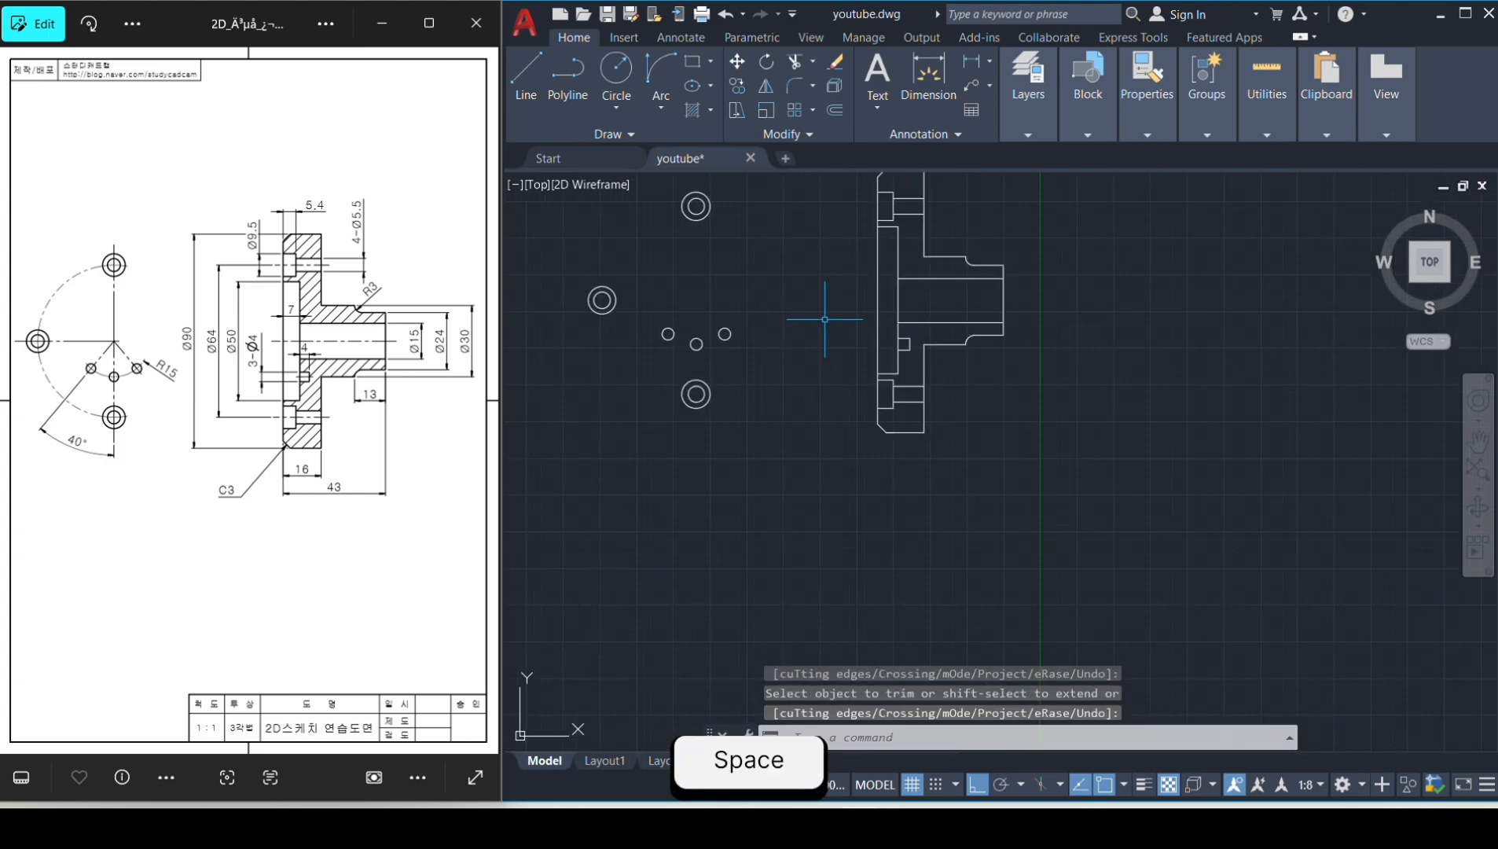